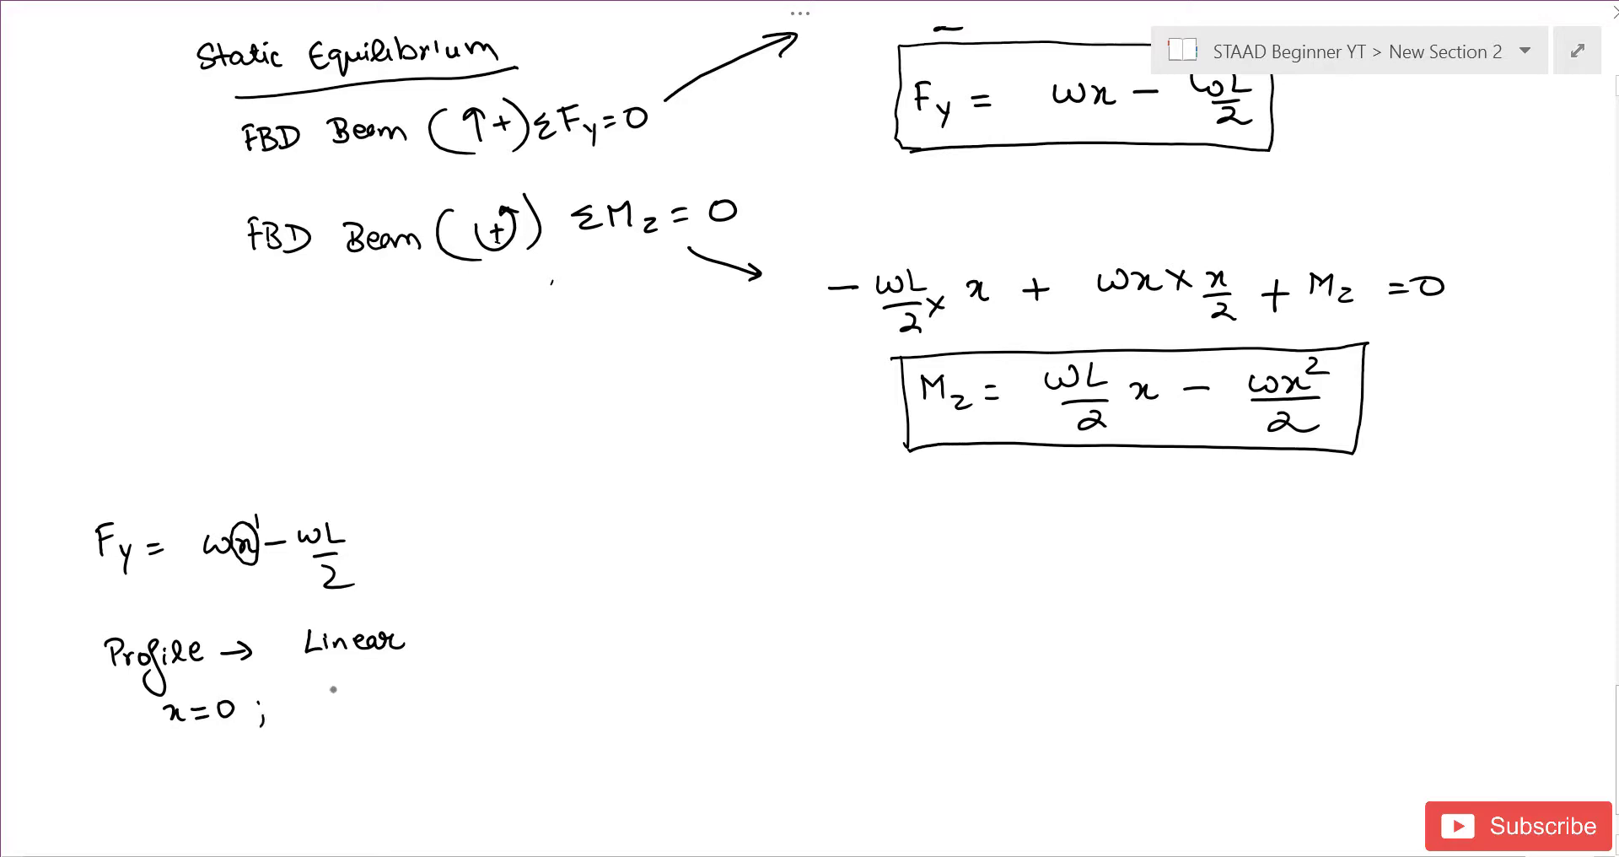
Complete the x = 0 line by handwriting Fy = wL/2 beside it
{"action": "left_click_drag", "start_coordinate": [330, 688], "coordinate": [330, 707]}
{"action": "left_click_drag", "start_coordinate": [328, 689], "coordinate": [342, 695]}
{"action": "left_click_drag", "start_coordinate": [352, 696], "coordinate": [360, 714]}
{"action": "mouse_move", "coordinate": [375, 697]}
{"action": "left_mouse_down"}
{"action": "mouse_move", "coordinate": [434, 682]}
{"action": "mouse_move", "coordinate": [461, 693]}
{"action": "mouse_move", "coordinate": [444, 724]}
{"action": "mouse_move", "coordinate": [473, 723]}
{"action": "left_mouse_up"}
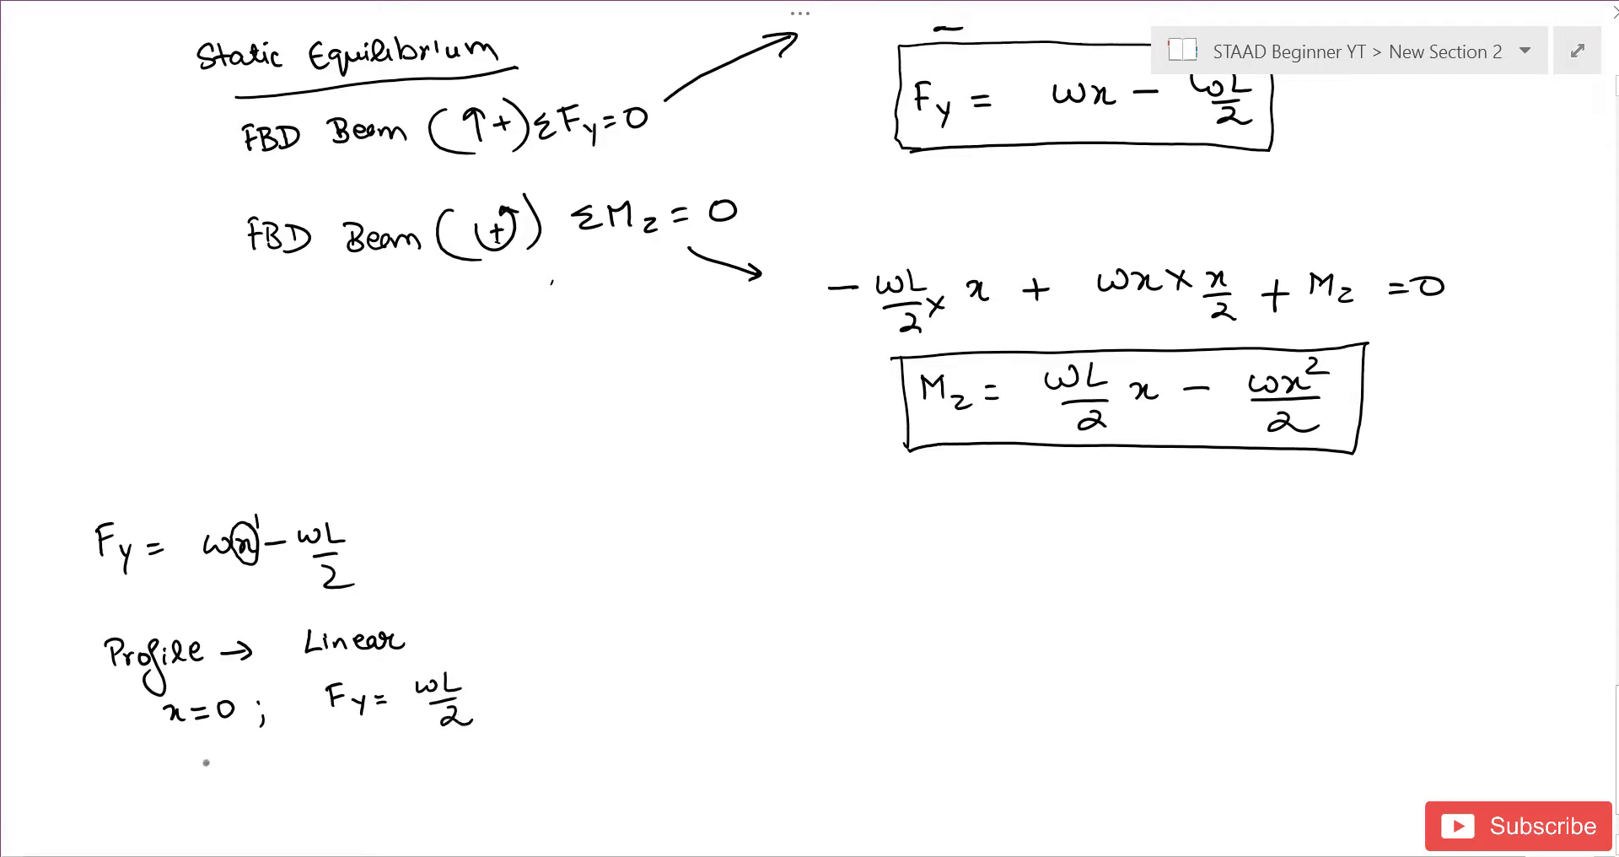
Handwrite x = L; Fy = +wL/2 on the next line and add a minus sign to the x = 0 shear value
{"action": "left_click_drag", "start_coordinate": [172, 759], "coordinate": [216, 767]}
{"action": "left_click_drag", "start_coordinate": [229, 751], "coordinate": [244, 770]}
{"action": "left_click_drag", "start_coordinate": [337, 744], "coordinate": [366, 760]}
{"action": "left_click_drag", "start_coordinate": [393, 703], "coordinate": [413, 701]}
{"action": "left_click_drag", "start_coordinate": [384, 756], "coordinate": [405, 761]}
{"action": "mouse_move", "coordinate": [433, 761]}
{"action": "left_mouse_down"}
{"action": "mouse_move", "coordinate": [452, 759]}
{"action": "mouse_move", "coordinate": [442, 771]}
{"action": "left_mouse_up"}
{"action": "mouse_move", "coordinate": [452, 753]}
{"action": "left_mouse_down"}
{"action": "mouse_move", "coordinate": [489, 762]}
{"action": "mouse_move", "coordinate": [477, 775]}
{"action": "left_mouse_up"}
{"action": "left_click_drag", "start_coordinate": [468, 782], "coordinate": [492, 795]}
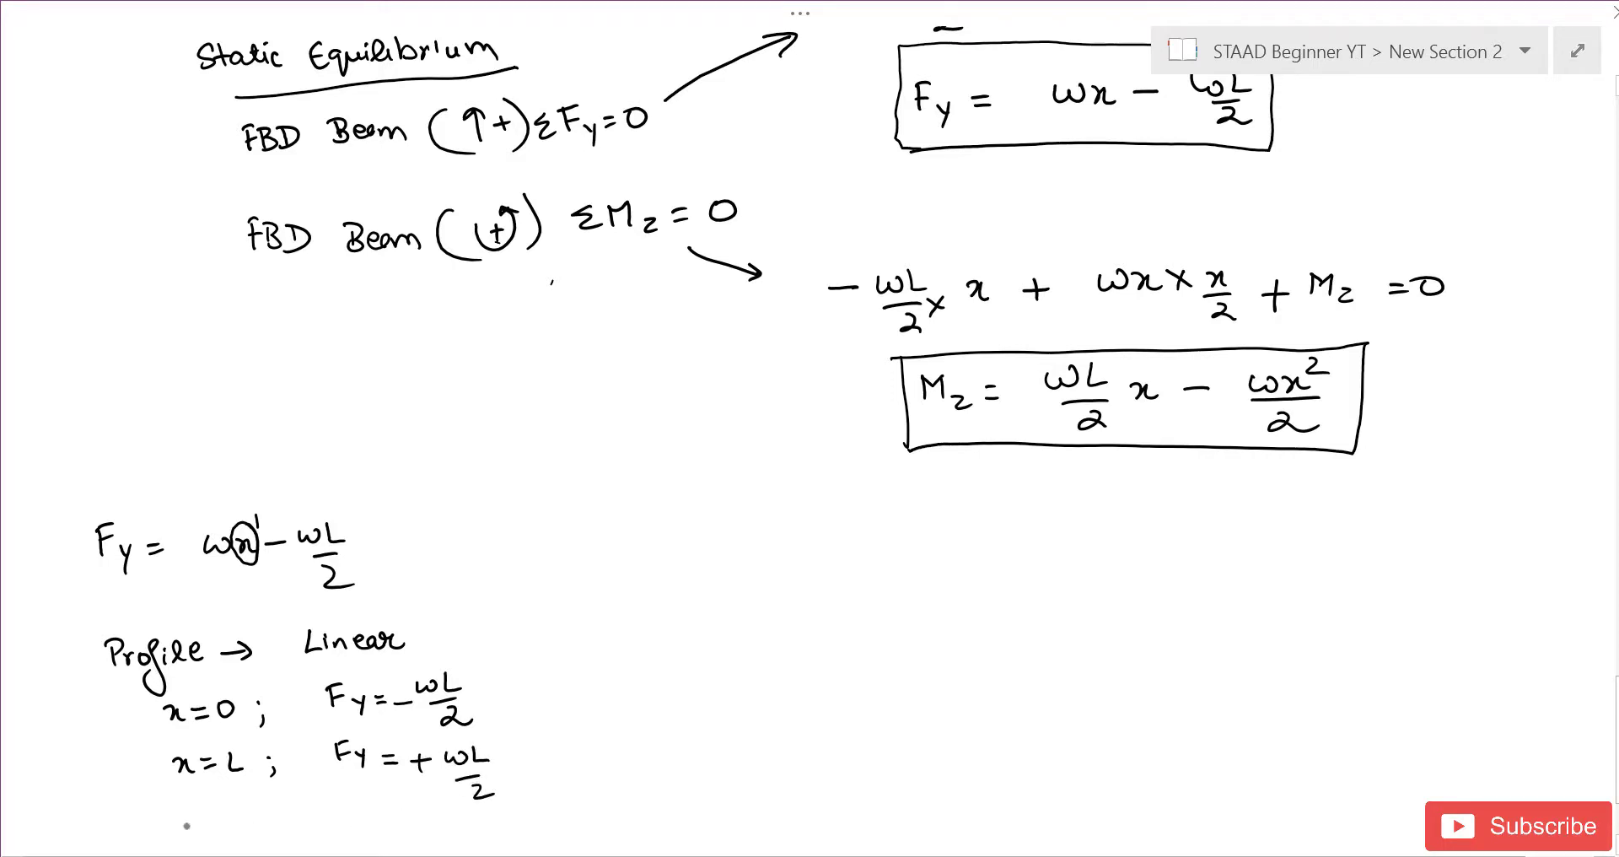
Handwrite the midspan shear condition x = L/2 with Fy = 0 below the x = L line
{"action": "left_click_drag", "start_coordinate": [186, 821], "coordinate": [229, 821]}
{"action": "left_click_drag", "start_coordinate": [213, 831], "coordinate": [263, 834]}
{"action": "mouse_move", "coordinate": [274, 824]}
{"action": "left_mouse_down"}
{"action": "mouse_move", "coordinate": [361, 823]}
{"action": "mouse_move", "coordinate": [376, 805]}
{"action": "mouse_move", "coordinate": [385, 831]}
{"action": "left_mouse_up"}
{"action": "left_click_drag", "start_coordinate": [389, 814], "coordinate": [422, 813]}
{"action": "left_click_drag", "start_coordinate": [430, 810], "coordinate": [428, 810]}
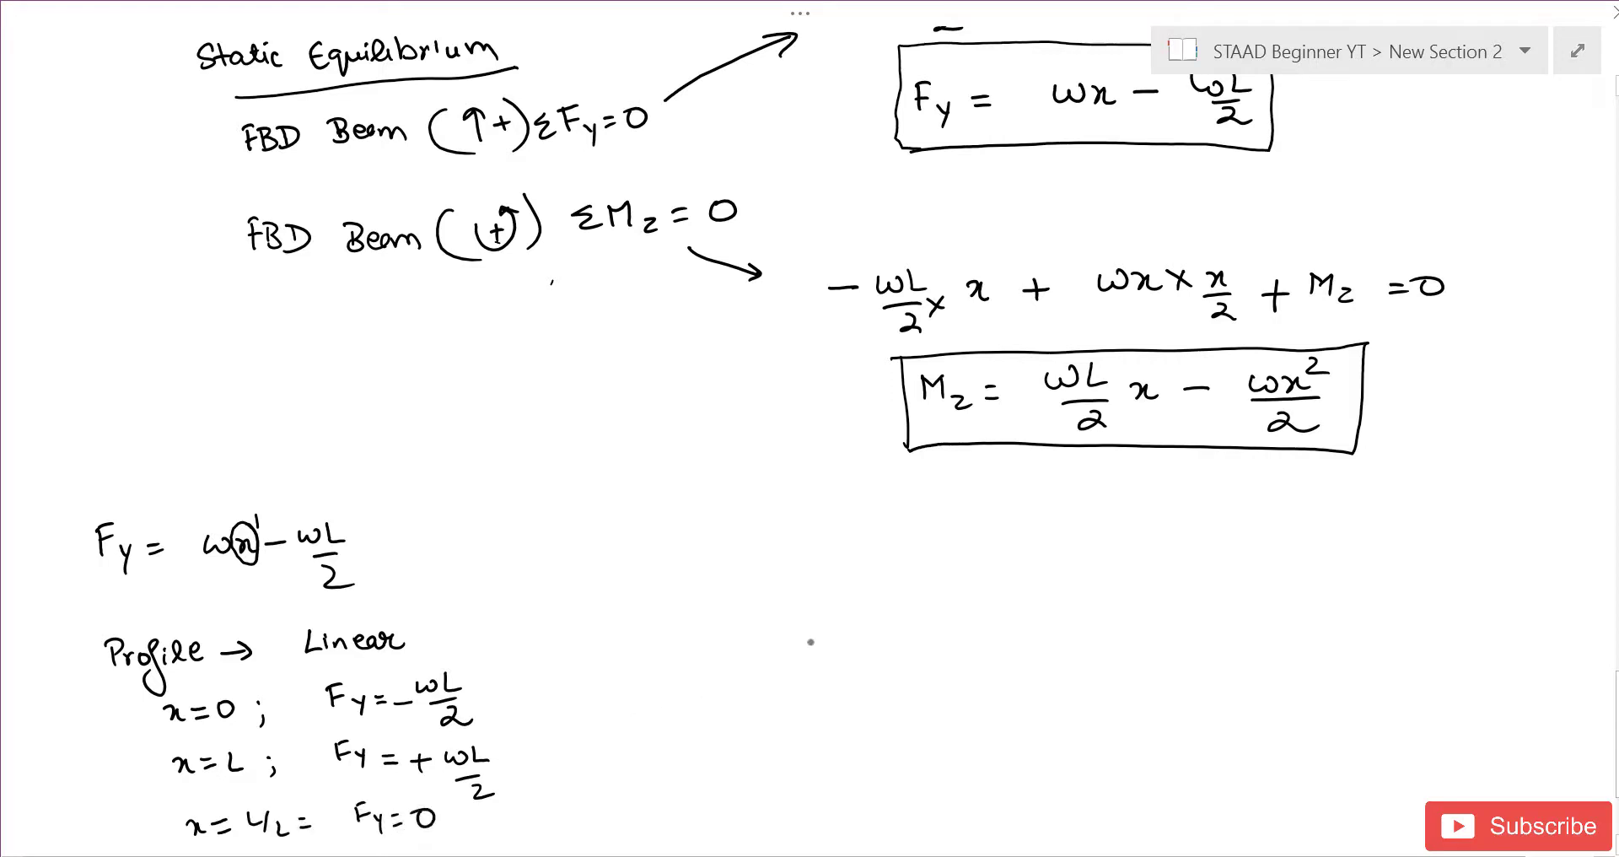
Draw the shear diagram's horizontal baseline beside the shear values and mark its points 0, L/2 and L
{"action": "mouse_move", "coordinate": [853, 683]}
{"action": "left_mouse_down"}
{"action": "mouse_move", "coordinate": [1243, 675]}
{"action": "mouse_move", "coordinate": [1266, 711]}
{"action": "left_mouse_up"}
{"action": "left_click", "coordinate": [1247, 675]}
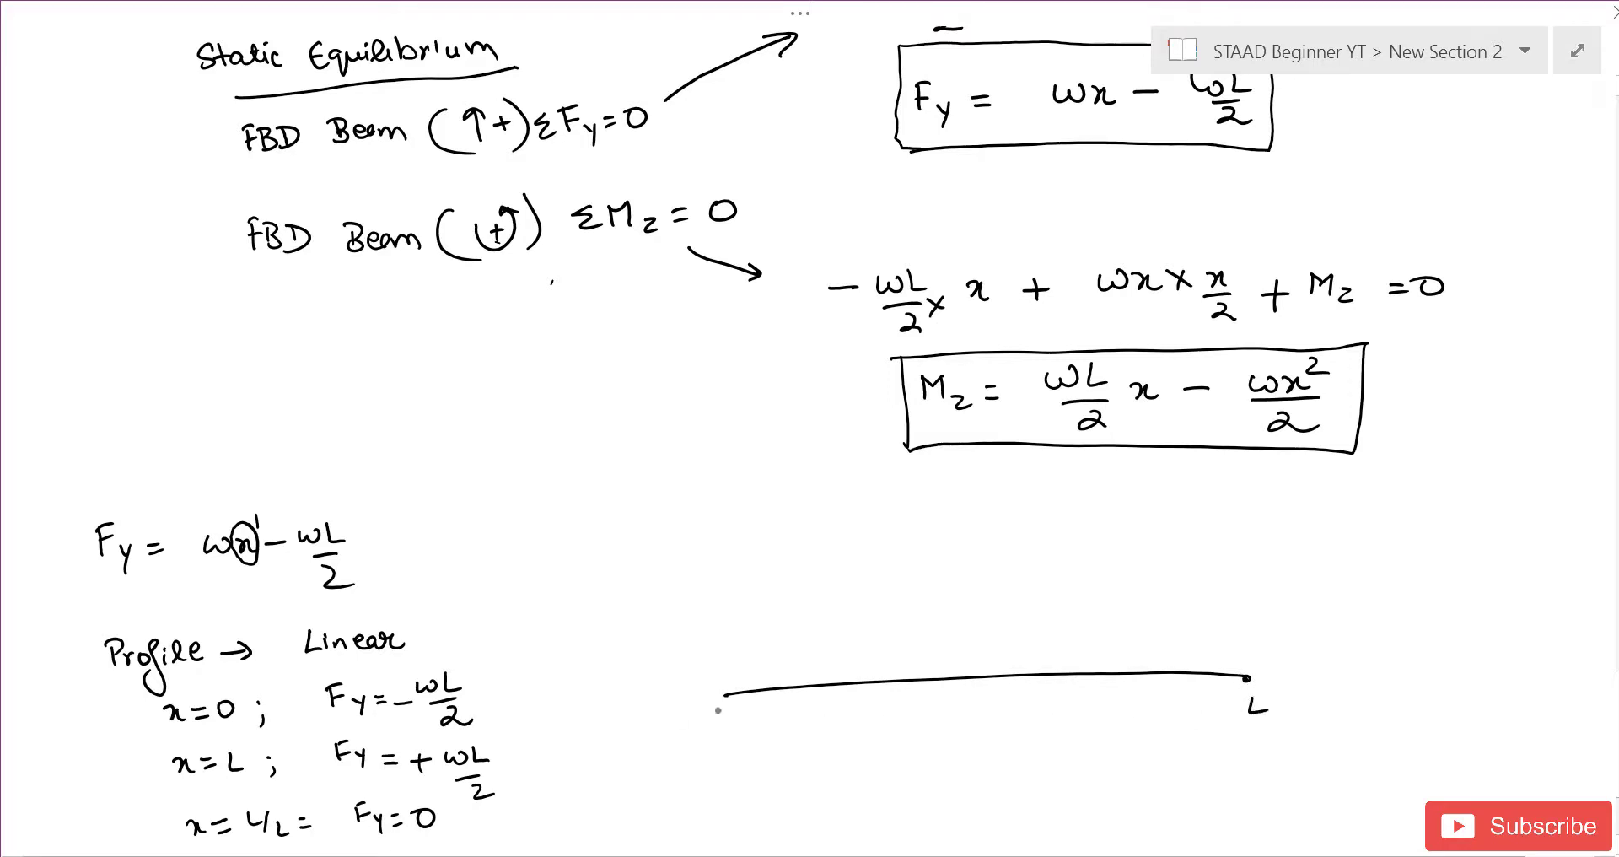
{"action": "left_click", "coordinate": [723, 699]}
{"action": "left_click_drag", "start_coordinate": [724, 726], "coordinate": [730, 717]}
{"action": "left_click_drag", "start_coordinate": [988, 688], "coordinate": [1022, 707]}
Mark the dashed end ordinates -wL/2 at 0 and wL/2 at L, and join them with a straight line through L/2
{"action": "left_click_drag", "start_coordinate": [731, 723], "coordinate": [733, 733]}
{"action": "left_click_drag", "start_coordinate": [734, 738], "coordinate": [735, 745]}
{"action": "mouse_move", "coordinate": [737, 754]}
{"action": "left_mouse_down"}
{"action": "mouse_move", "coordinate": [679, 747]}
{"action": "mouse_move", "coordinate": [708, 748]}
{"action": "mouse_move", "coordinate": [719, 770]}
{"action": "left_mouse_up"}
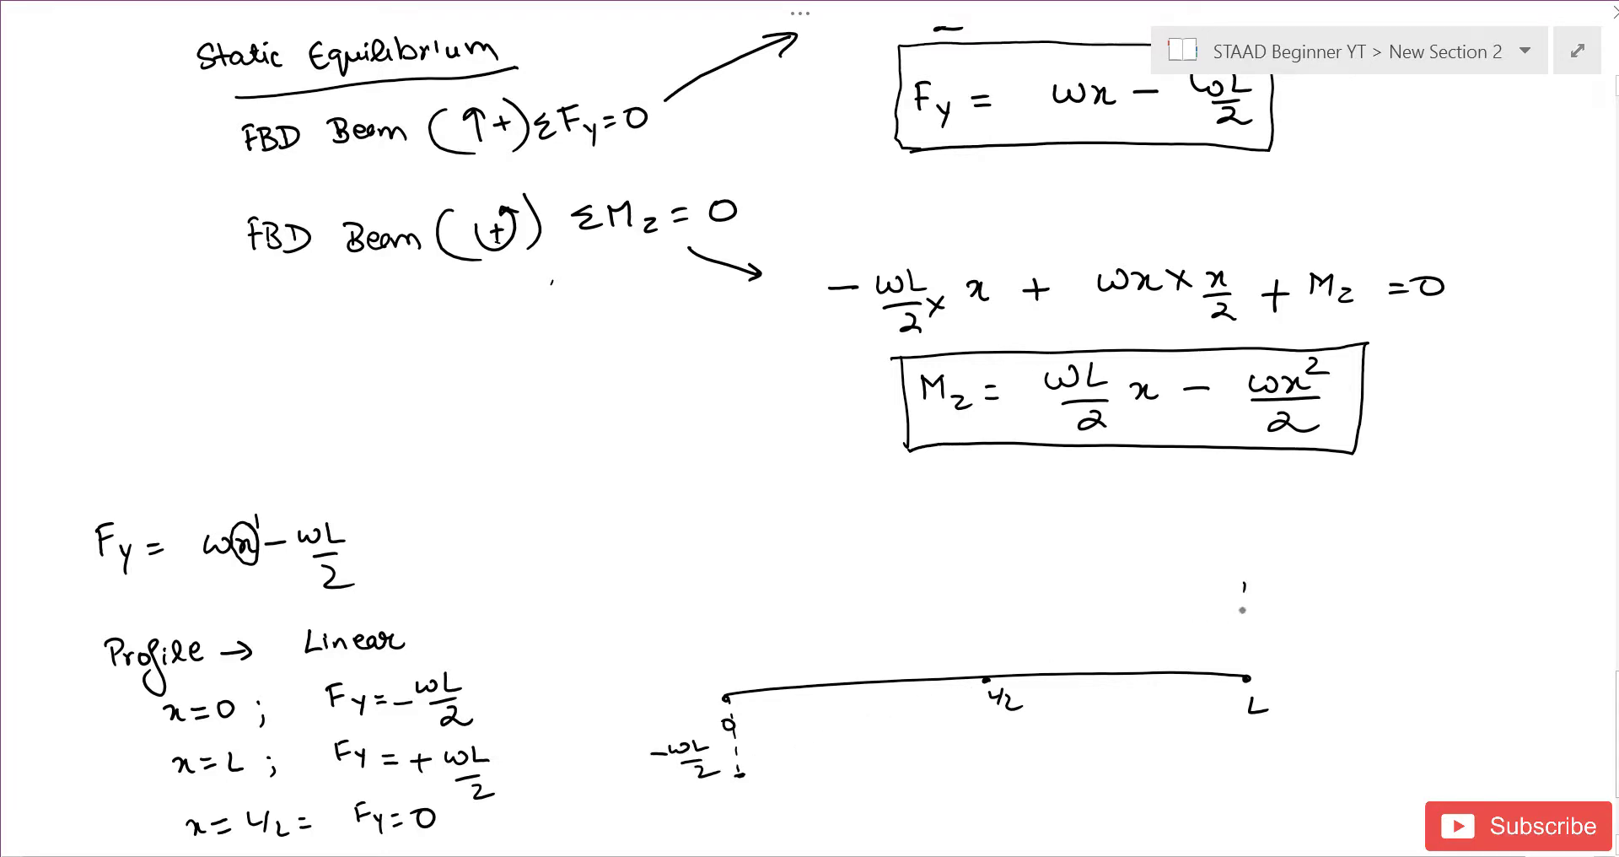
{"action": "left_click_drag", "start_coordinate": [1242, 612], "coordinate": [1241, 627]}
{"action": "left_click_drag", "start_coordinate": [1241, 637], "coordinate": [1239, 651]}
{"action": "left_click_drag", "start_coordinate": [1240, 663], "coordinate": [1240, 674]}
{"action": "mouse_move", "coordinate": [738, 773]}
{"action": "left_mouse_down"}
{"action": "mouse_move", "coordinate": [1253, 594]}
{"action": "mouse_move", "coordinate": [1307, 605]}
{"action": "mouse_move", "coordinate": [1304, 639]}
{"action": "left_mouse_up"}
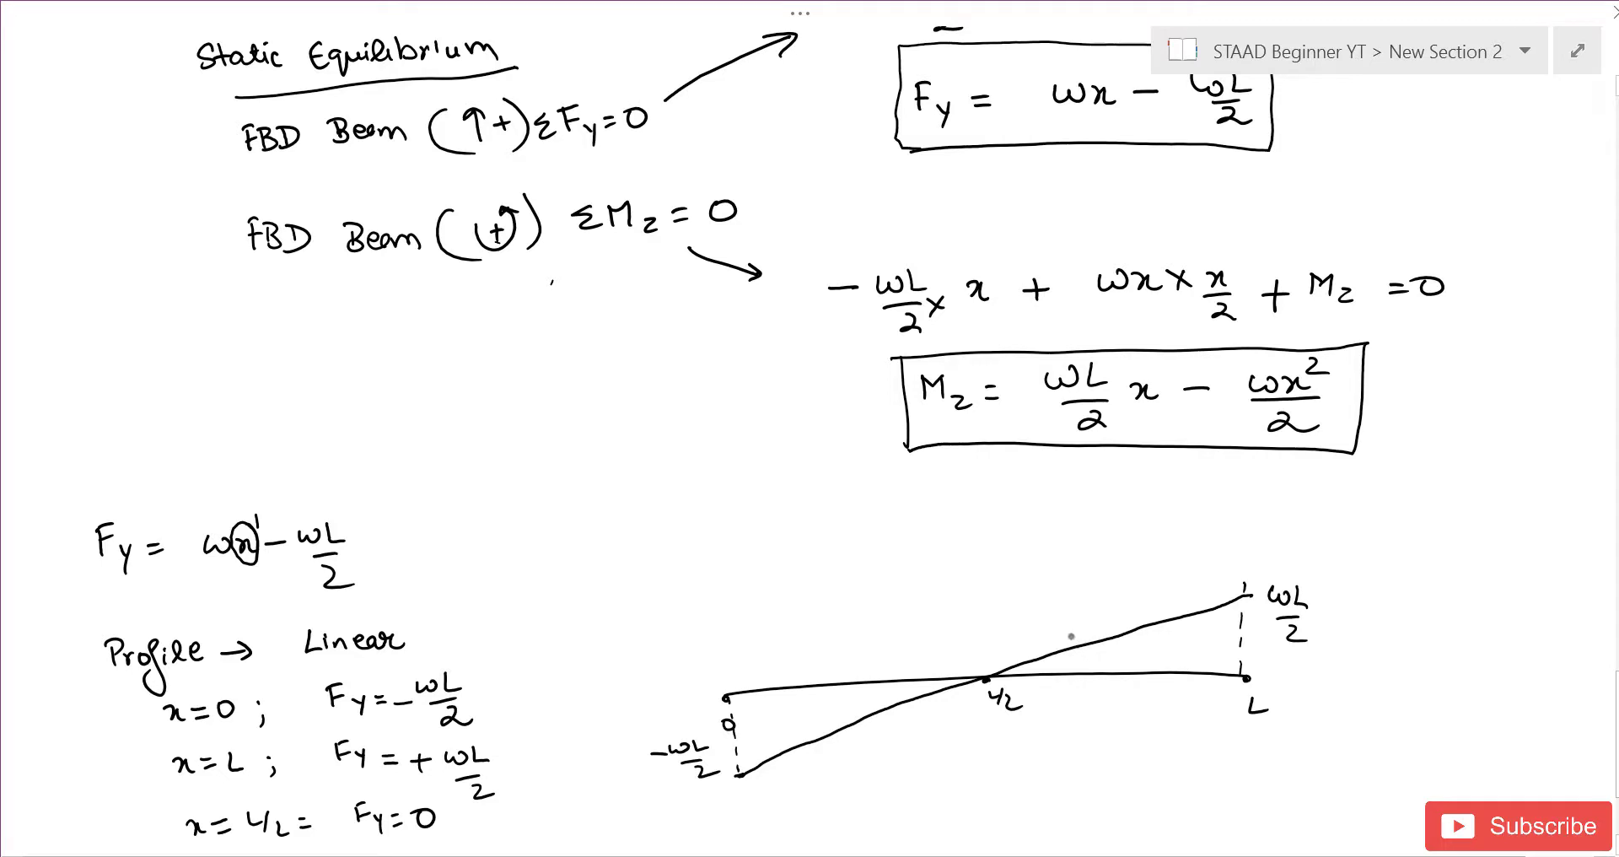
Handwrite the title SFD above the shear force diagram
{"action": "mouse_move", "coordinate": [891, 561]}
{"action": "left_mouse_down"}
{"action": "mouse_move", "coordinate": [872, 584]}
{"action": "mouse_move", "coordinate": [896, 587]}
{"action": "mouse_move", "coordinate": [909, 561]}
{"action": "left_mouse_up"}
{"action": "left_click_drag", "start_coordinate": [897, 575], "coordinate": [907, 574]}
{"action": "left_click_drag", "start_coordinate": [916, 565], "coordinate": [915, 588]}
Handwrite the moment equation Mz = wL/2 × x − wx²/2 below the shear values and draw a box around it
{"action": "scroll", "coordinate": [891, 603], "scroll_direction": "down", "scroll_amount": 3}
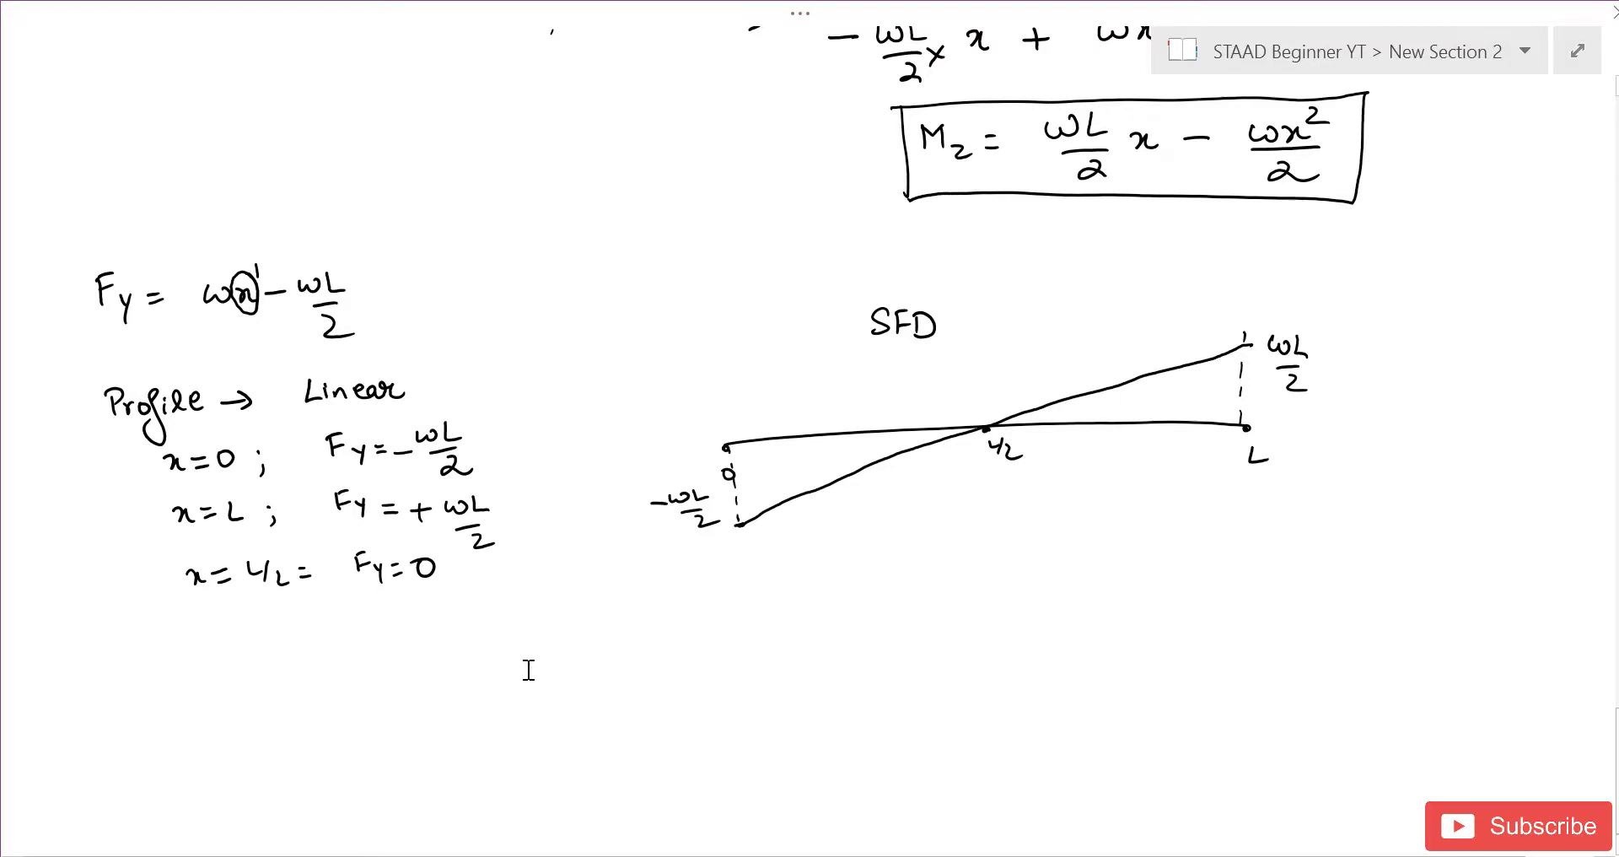
{"action": "scroll", "coordinate": [521, 686], "scroll_direction": "down", "scroll_amount": 3}
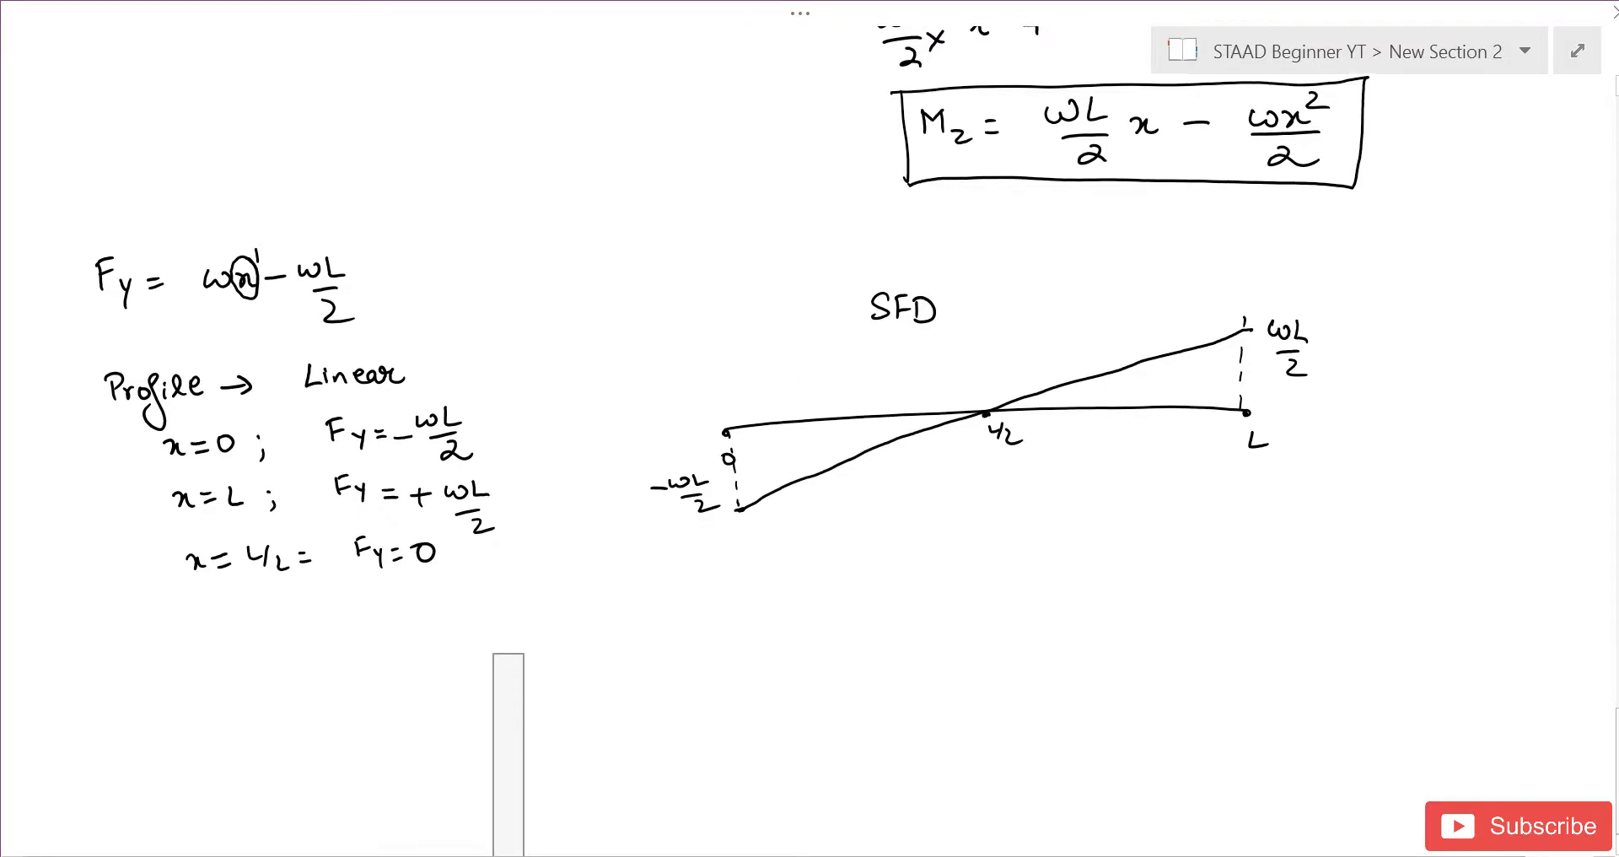
{"action": "scroll", "coordinate": [508, 686], "scroll_direction": "down", "scroll_amount": 2}
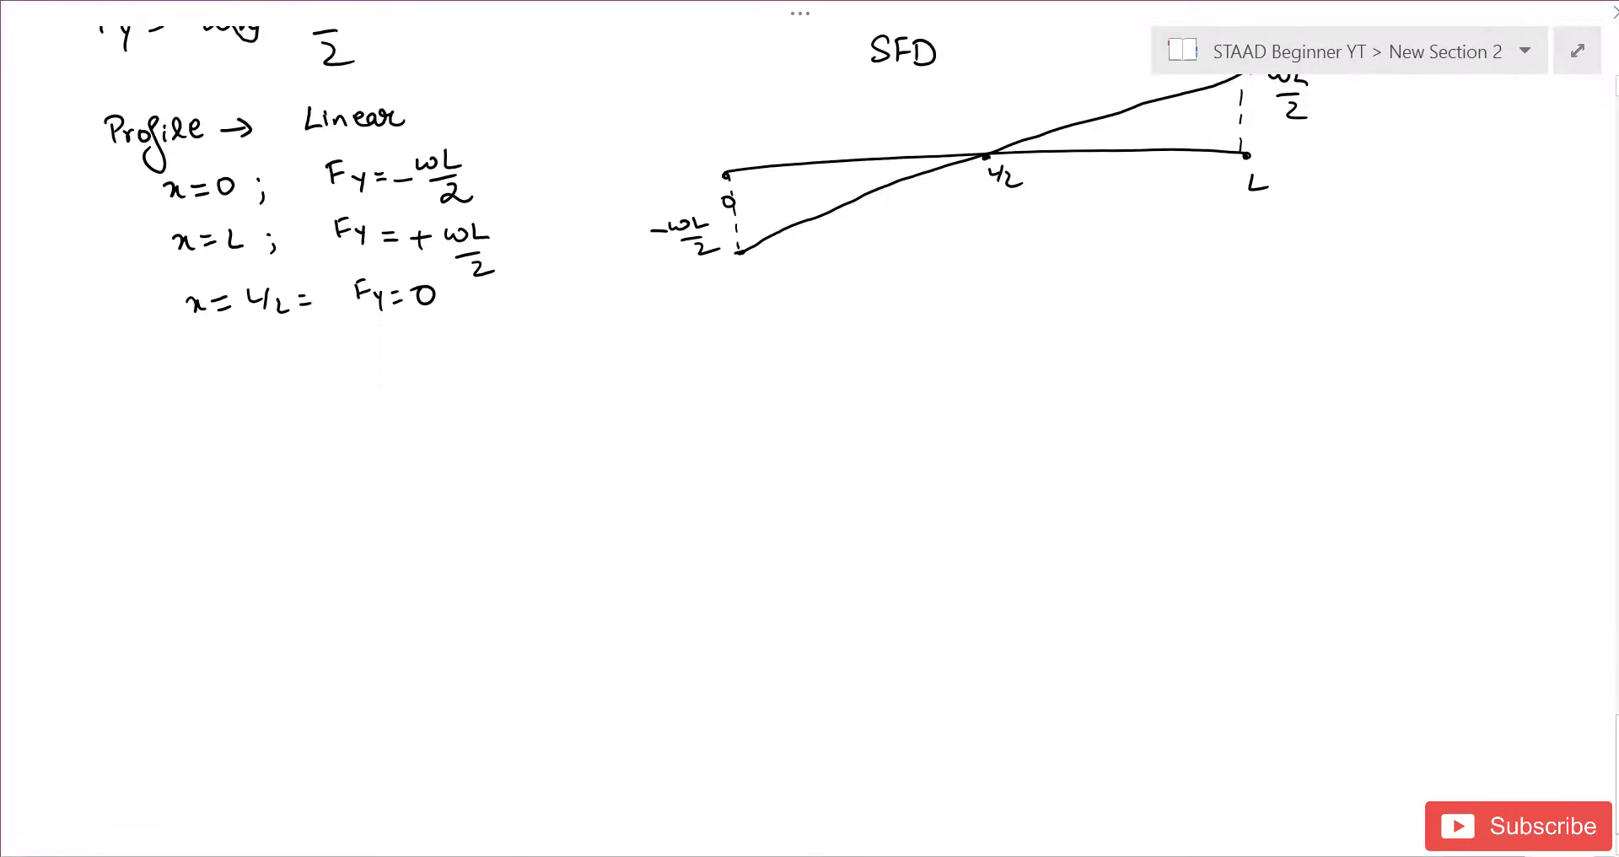
{"action": "mouse_move", "coordinate": [152, 381]}
{"action": "left_mouse_down"}
{"action": "mouse_move", "coordinate": [152, 410]}
{"action": "mouse_move", "coordinate": [199, 423]}
{"action": "mouse_move", "coordinate": [237, 398]}
{"action": "left_mouse_up"}
{"action": "left_click_drag", "start_coordinate": [226, 411], "coordinate": [247, 410]}
{"action": "scroll", "coordinate": [361, 400], "scroll_direction": "down", "scroll_amount": 3}
{"action": "mouse_move", "coordinate": [310, 244]}
{"action": "left_mouse_down"}
{"action": "mouse_move", "coordinate": [361, 257]}
{"action": "mouse_move", "coordinate": [352, 271]}
{"action": "left_mouse_up"}
{"action": "mouse_move", "coordinate": [332, 283]}
{"action": "left_mouse_down"}
{"action": "mouse_move", "coordinate": [361, 301]}
{"action": "mouse_move", "coordinate": [382, 277]}
{"action": "mouse_move", "coordinate": [370, 278]}
{"action": "left_mouse_up"}
{"action": "left_click_drag", "start_coordinate": [393, 257], "coordinate": [425, 259]}
{"action": "left_click_drag", "start_coordinate": [462, 259], "coordinate": [548, 244]}
{"action": "mouse_move", "coordinate": [548, 250]}
{"action": "left_mouse_down"}
{"action": "mouse_move", "coordinate": [563, 263]}
{"action": "mouse_move", "coordinate": [580, 249]}
{"action": "left_mouse_up"}
{"action": "mouse_move", "coordinate": [574, 230]}
{"action": "left_mouse_down"}
{"action": "mouse_move", "coordinate": [578, 247]}
{"action": "mouse_move", "coordinate": [597, 241]}
{"action": "left_mouse_up"}
{"action": "left_click_drag", "start_coordinate": [524, 272], "coordinate": [582, 268]}
{"action": "left_click_drag", "start_coordinate": [550, 285], "coordinate": [585, 300]}
{"action": "left_click_drag", "start_coordinate": [135, 351], "coordinate": [130, 355]}
Handwrite the note "Profile ⇒ Order of Unknow (x)" below the boxed moment equation
{"action": "left_click_drag", "start_coordinate": [202, 395], "coordinate": [206, 426]}
{"action": "mouse_move", "coordinate": [200, 395]}
{"action": "left_mouse_down"}
{"action": "mouse_move", "coordinate": [229, 422]}
{"action": "mouse_move", "coordinate": [250, 406]}
{"action": "mouse_move", "coordinate": [253, 456]}
{"action": "left_mouse_up"}
{"action": "left_click_drag", "start_coordinate": [240, 432], "coordinate": [272, 429]}
{"action": "left_click_drag", "start_coordinate": [274, 426], "coordinate": [337, 409]}
{"action": "left_click_drag", "start_coordinate": [321, 419], "coordinate": [330, 425]}
{"action": "mouse_move", "coordinate": [395, 400]}
{"action": "left_mouse_down"}
{"action": "mouse_move", "coordinate": [379, 411]}
{"action": "mouse_move", "coordinate": [396, 401]}
{"action": "left_mouse_up"}
{"action": "left_click_drag", "start_coordinate": [403, 418], "coordinate": [445, 415]}
{"action": "left_click_drag", "start_coordinate": [447, 417], "coordinate": [479, 397]}
{"action": "left_click_drag", "start_coordinate": [498, 381], "coordinate": [501, 435]}
{"action": "mouse_move", "coordinate": [406, 447]}
{"action": "left_mouse_down"}
{"action": "mouse_move", "coordinate": [410, 463]}
{"action": "mouse_move", "coordinate": [445, 460]}
{"action": "left_mouse_up"}
{"action": "left_click_drag", "start_coordinate": [452, 445], "coordinate": [509, 441]}
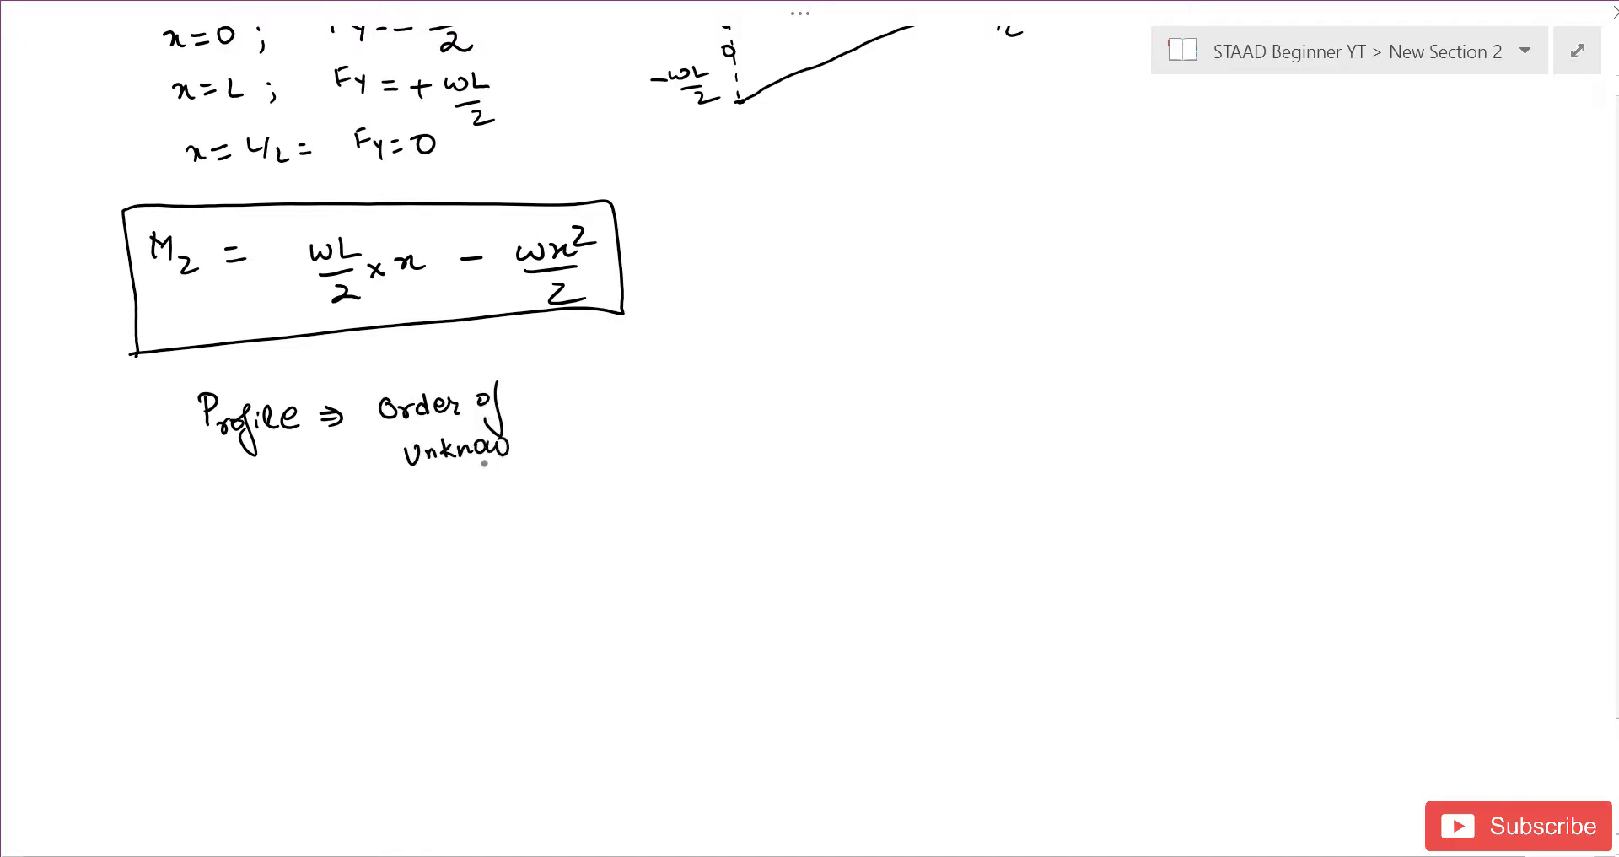
{"action": "mouse_move", "coordinate": [440, 489]}
{"action": "left_mouse_down"}
{"action": "mouse_move", "coordinate": [428, 512]}
{"action": "mouse_move", "coordinate": [398, 513]}
{"action": "left_mouse_up"}
{"action": "left_click_drag", "start_coordinate": [453, 477], "coordinate": [452, 500]}
Circle the exponent 2 in the moment equation and add "⇒ Parabolic" to the profile note
{"action": "left_click_drag", "start_coordinate": [564, 230], "coordinate": [565, 226]}
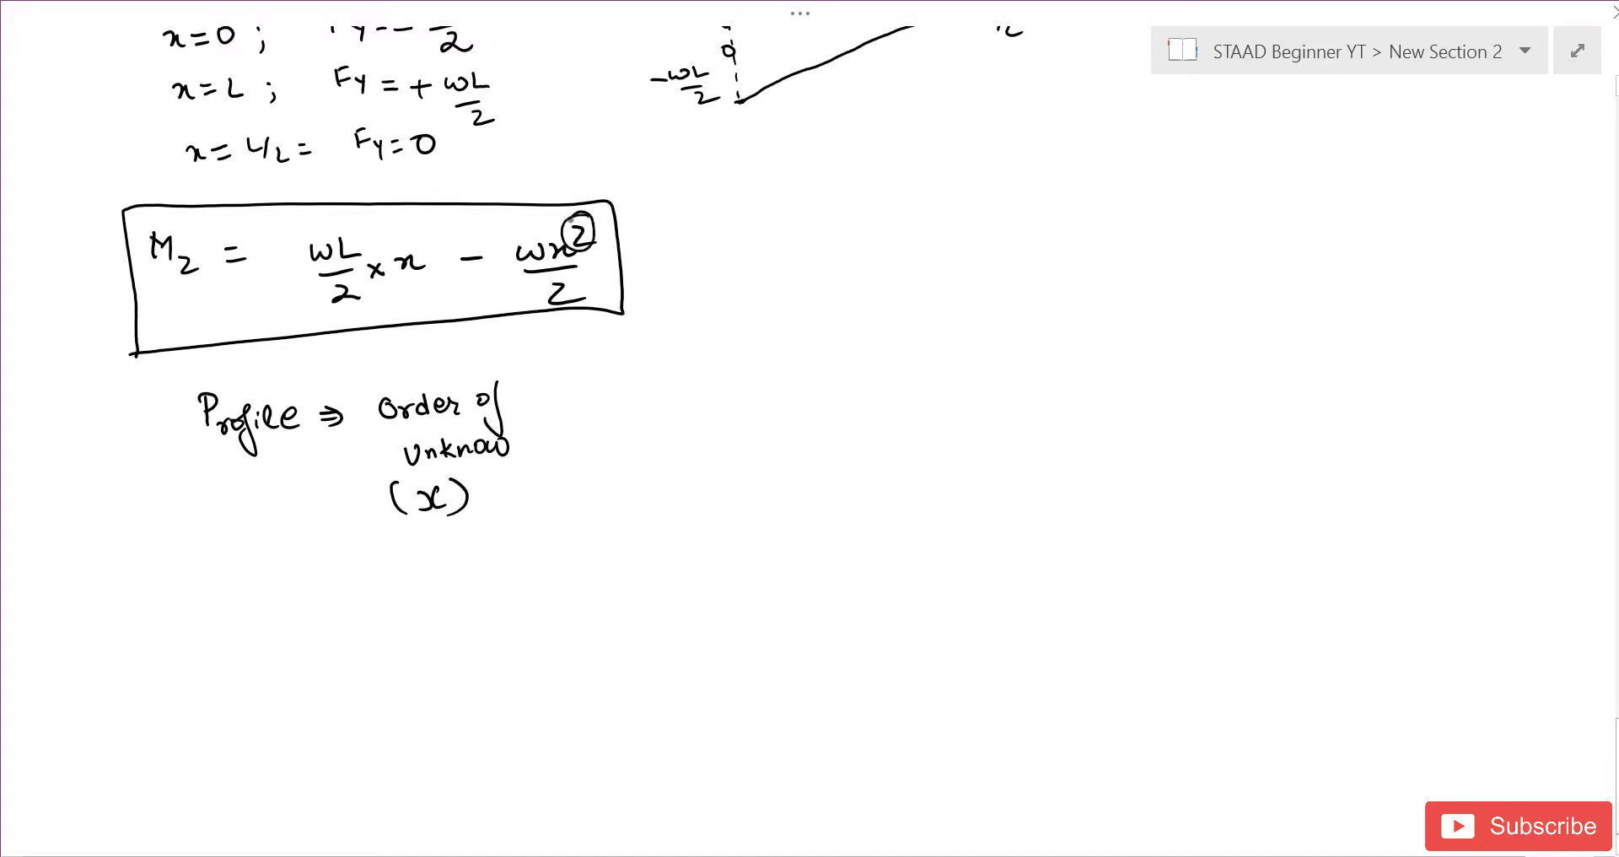
{"action": "mouse_move", "coordinate": [560, 400]}
{"action": "left_mouse_down"}
{"action": "mouse_move", "coordinate": [590, 408]}
{"action": "mouse_move", "coordinate": [582, 421]}
{"action": "left_mouse_up"}
{"action": "mouse_move", "coordinate": [616, 381]}
{"action": "left_mouse_down"}
{"action": "mouse_move", "coordinate": [624, 412]}
{"action": "mouse_move", "coordinate": [747, 412]}
{"action": "left_mouse_up"}
{"action": "left_click_drag", "start_coordinate": [762, 396], "coordinate": [764, 412]}
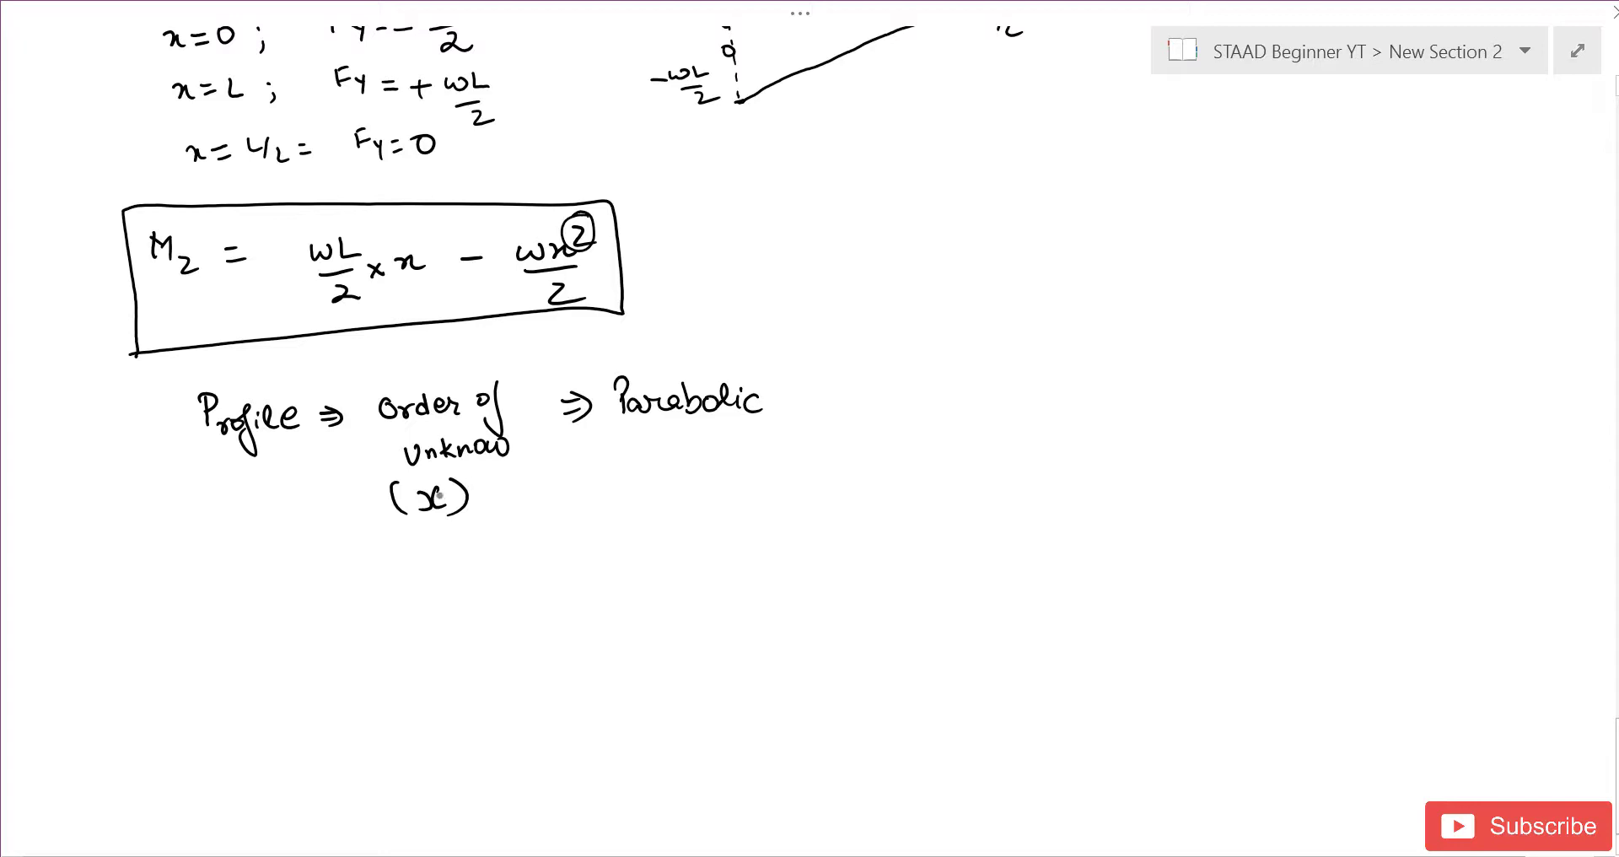
Handwrite the end moments below the profile note: x = 0, Mz = 0 and x = L, Mz = 0
{"action": "mouse_move", "coordinate": [283, 579]}
{"action": "left_mouse_down"}
{"action": "mouse_move", "coordinate": [291, 595]}
{"action": "mouse_move", "coordinate": [341, 580]}
{"action": "left_mouse_up"}
{"action": "left_click_drag", "start_coordinate": [327, 591], "coordinate": [369, 576]}
{"action": "mouse_move", "coordinate": [486, 584]}
{"action": "left_mouse_down"}
{"action": "mouse_move", "coordinate": [487, 561]}
{"action": "mouse_move", "coordinate": [526, 592]}
{"action": "mouse_move", "coordinate": [568, 579]}
{"action": "left_mouse_up"}
{"action": "left_click_drag", "start_coordinate": [592, 560], "coordinate": [590, 559]}
{"action": "left_click_drag", "start_coordinate": [303, 644], "coordinate": [304, 660]}
{"action": "left_click_drag", "start_coordinate": [325, 647], "coordinate": [338, 646]}
{"action": "mouse_move", "coordinate": [326, 656]}
{"action": "left_mouse_down"}
{"action": "mouse_move", "coordinate": [527, 653]}
{"action": "mouse_move", "coordinate": [584, 629]}
{"action": "left_mouse_up"}
{"action": "left_click_drag", "start_coordinate": [569, 638], "coordinate": [602, 625]}
Handwrite the midspan moment x = L/2, Mz = wL²/8 below the end moments
{"action": "left_click_drag", "start_coordinate": [321, 710], "coordinate": [330, 726]}
{"action": "left_click_drag", "start_coordinate": [334, 711], "coordinate": [322, 727]}
{"action": "mouse_move", "coordinate": [343, 715]}
{"action": "left_mouse_down"}
{"action": "mouse_move", "coordinate": [422, 715]}
{"action": "mouse_move", "coordinate": [413, 737]}
{"action": "left_mouse_up"}
{"action": "mouse_move", "coordinate": [426, 721]}
{"action": "left_mouse_down"}
{"action": "mouse_move", "coordinate": [453, 736]}
{"action": "mouse_move", "coordinate": [508, 695]}
{"action": "mouse_move", "coordinate": [553, 724]}
{"action": "left_mouse_up"}
{"action": "mouse_move", "coordinate": [571, 705]}
{"action": "left_mouse_down"}
{"action": "mouse_move", "coordinate": [681, 699]}
{"action": "mouse_move", "coordinate": [699, 678]}
{"action": "left_mouse_up"}
{"action": "mouse_move", "coordinate": [634, 703]}
{"action": "left_mouse_down"}
{"action": "mouse_move", "coordinate": [697, 698]}
{"action": "mouse_move", "coordinate": [670, 734]}
{"action": "mouse_move", "coordinate": [684, 725]}
{"action": "left_mouse_up"}
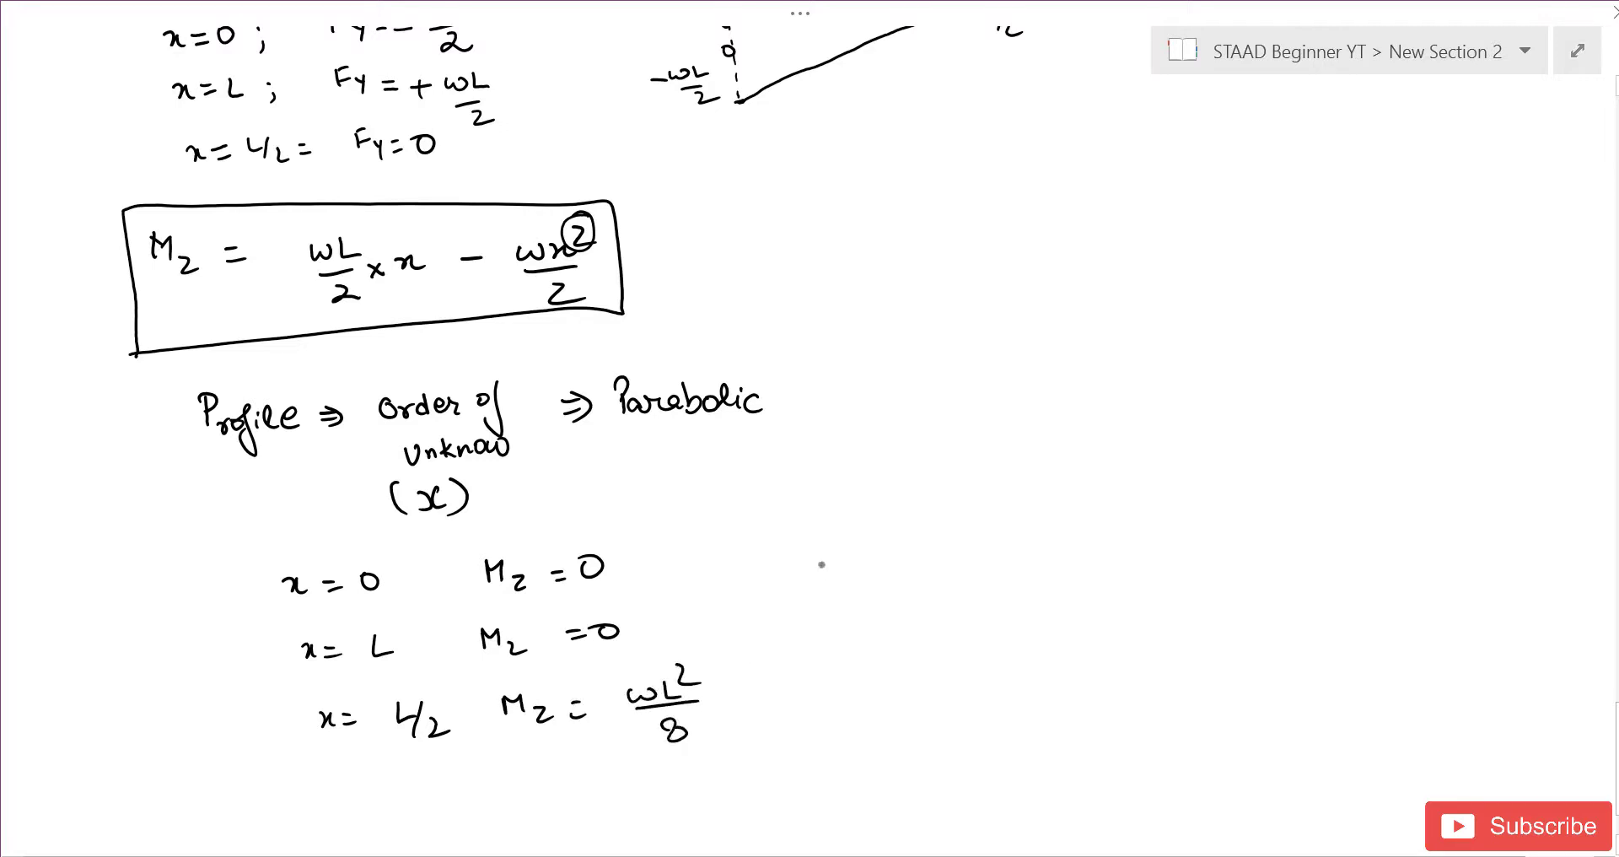
Draw the moment diagram's baseline with points 0, L/2 and L, and a parabolic curve arching from 0 to L
{"action": "mouse_move", "coordinate": [887, 473]}
{"action": "left_mouse_down"}
{"action": "mouse_move", "coordinate": [1415, 448]}
{"action": "mouse_move", "coordinate": [1451, 481]}
{"action": "left_mouse_up"}
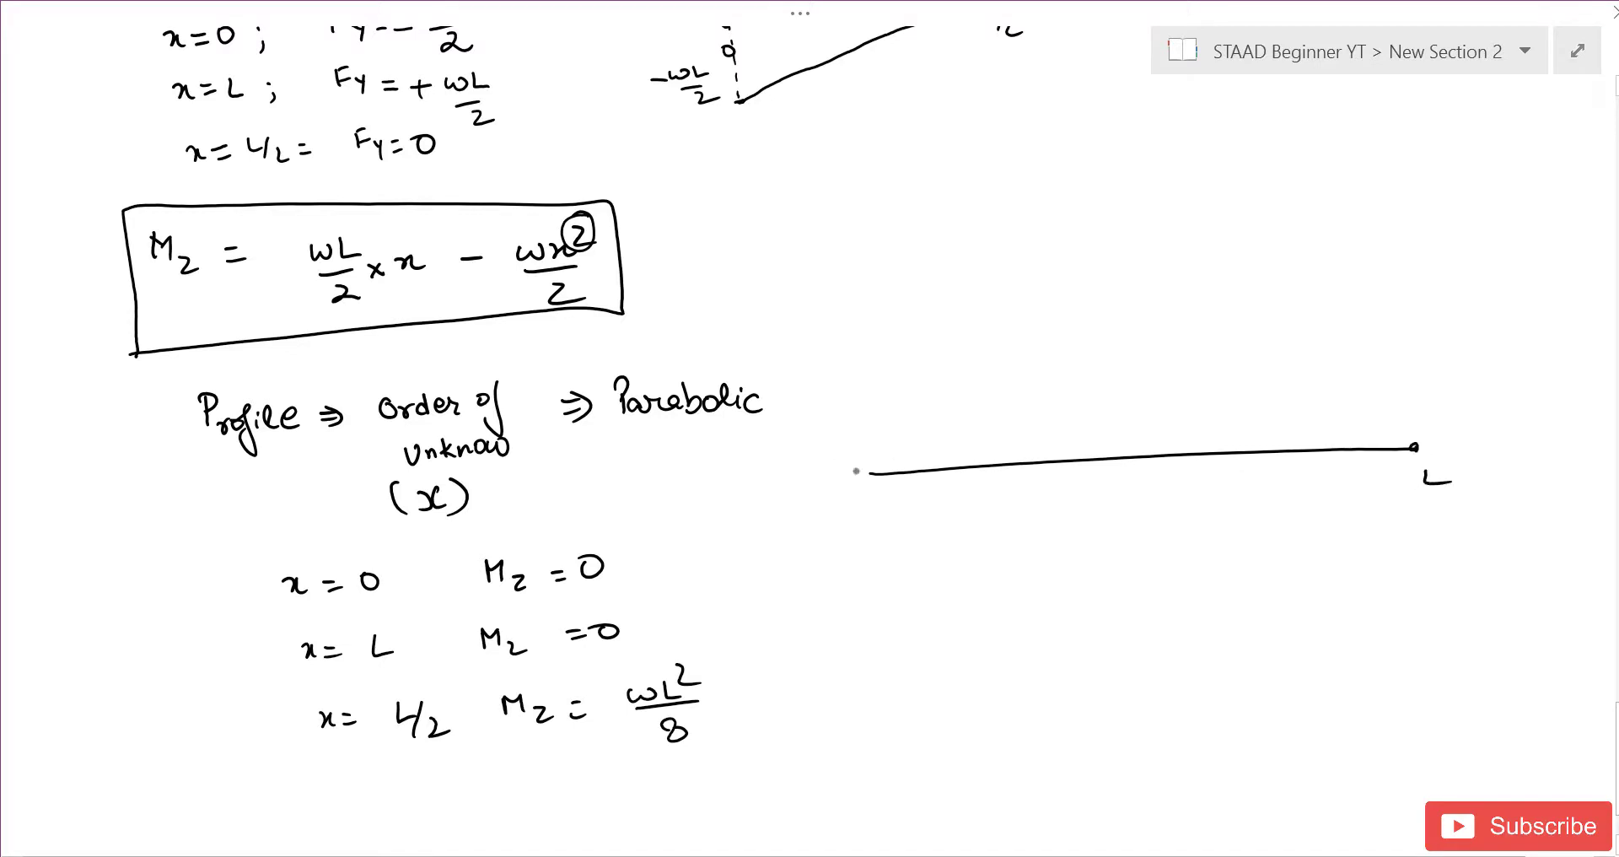
{"action": "left_click_drag", "start_coordinate": [874, 471], "coordinate": [875, 496]}
{"action": "left_click_drag", "start_coordinate": [1145, 483], "coordinate": [1189, 506]}
{"action": "mouse_move", "coordinate": [873, 471]}
{"action": "left_mouse_down"}
{"action": "mouse_move", "coordinate": [962, 402]}
{"action": "mouse_move", "coordinate": [1101, 371]}
{"action": "mouse_move", "coordinate": [1246, 383]}
{"action": "mouse_move", "coordinate": [1415, 447]}
{"action": "left_mouse_up"}
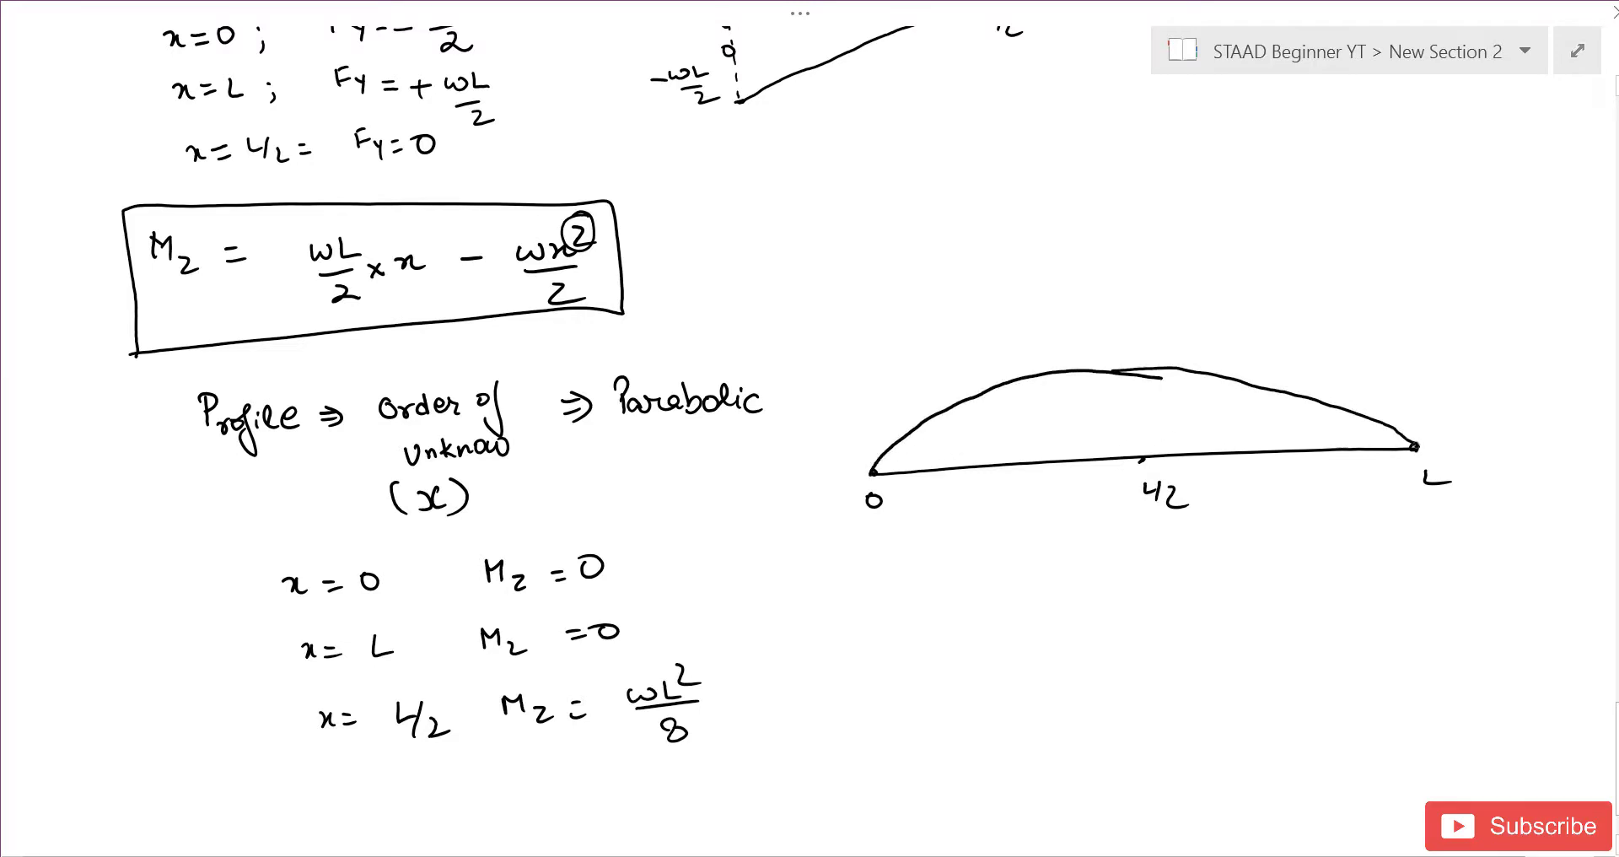
Mark and label the parabola's peak at L/2, and handwrite an underlined title above the bending moment diagram
{"action": "mouse_move", "coordinate": [1138, 371]}
{"action": "left_mouse_down"}
{"action": "mouse_move", "coordinate": [1135, 464]}
{"action": "mouse_move", "coordinate": [1138, 371]}
{"action": "mouse_move", "coordinate": [1149, 381]}
{"action": "left_mouse_up"}
{"action": "left_click_drag", "start_coordinate": [1159, 326], "coordinate": [1180, 320]}
{"action": "mouse_move", "coordinate": [1184, 314]}
{"action": "left_mouse_down"}
{"action": "mouse_move", "coordinate": [1205, 336]}
{"action": "mouse_move", "coordinate": [1188, 364]}
{"action": "left_mouse_up"}
{"action": "left_click_drag", "start_coordinate": [985, 234], "coordinate": [985, 265]}
{"action": "mouse_move", "coordinate": [1016, 261]}
{"action": "left_mouse_down"}
{"action": "mouse_move", "coordinate": [1020, 243]}
{"action": "mouse_move", "coordinate": [1047, 261]}
{"action": "left_mouse_up"}
{"action": "mouse_move", "coordinate": [1045, 234]}
{"action": "left_mouse_down"}
{"action": "mouse_move", "coordinate": [1049, 263]}
{"action": "mouse_move", "coordinate": [1071, 272]}
{"action": "left_mouse_up"}
{"action": "left_click_drag", "start_coordinate": [978, 300], "coordinate": [1064, 286]}
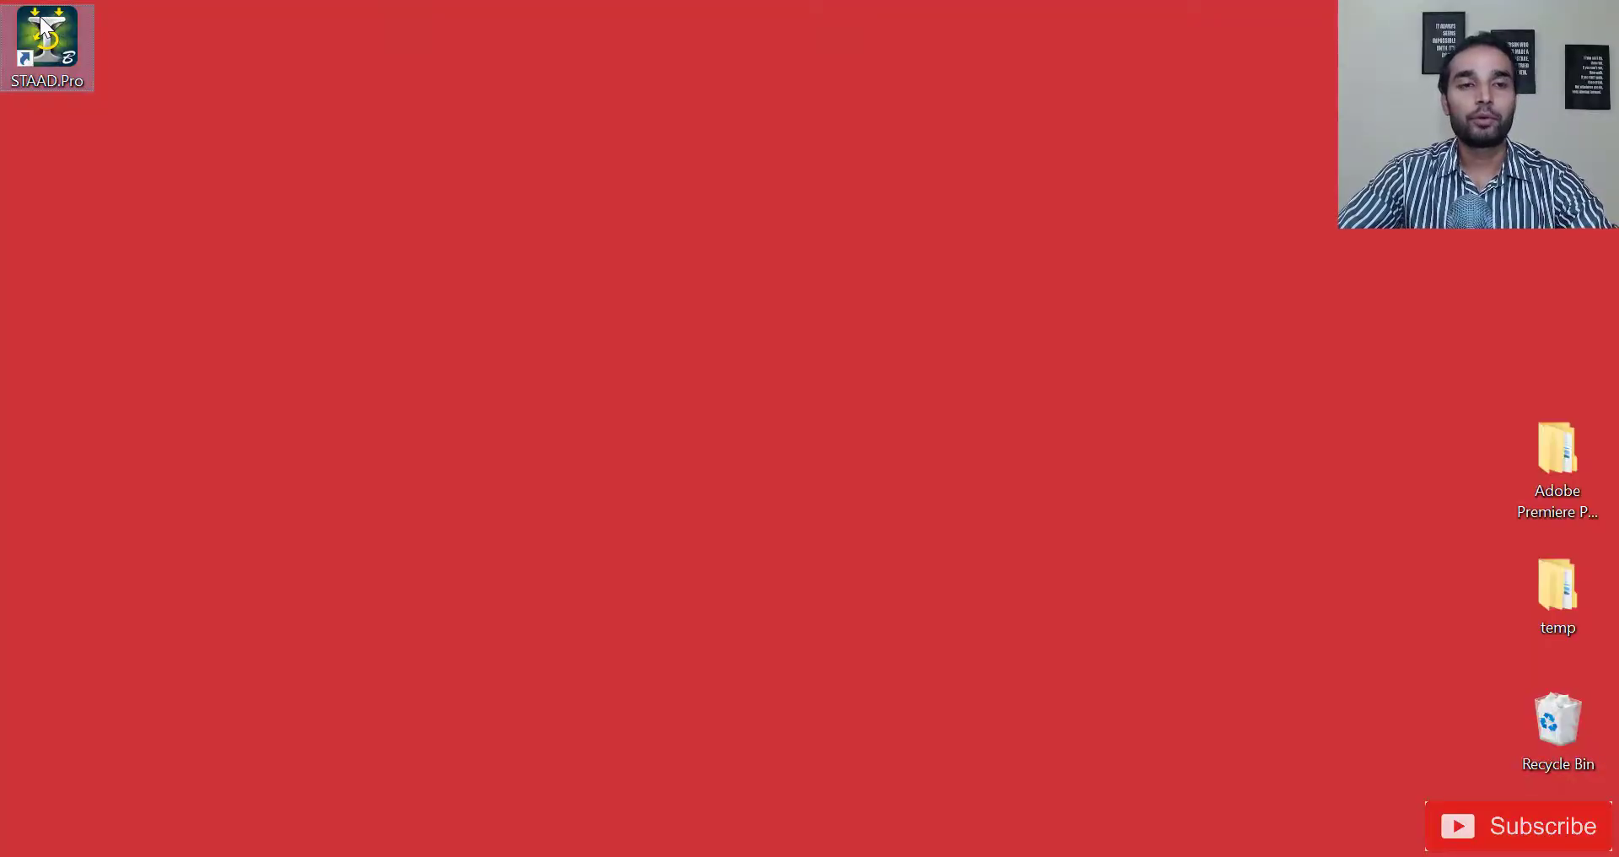
Switch to STAAD.Pro, start a new project and name the file Simply Supported
{"action": "double_click", "coordinate": [42, 26]}
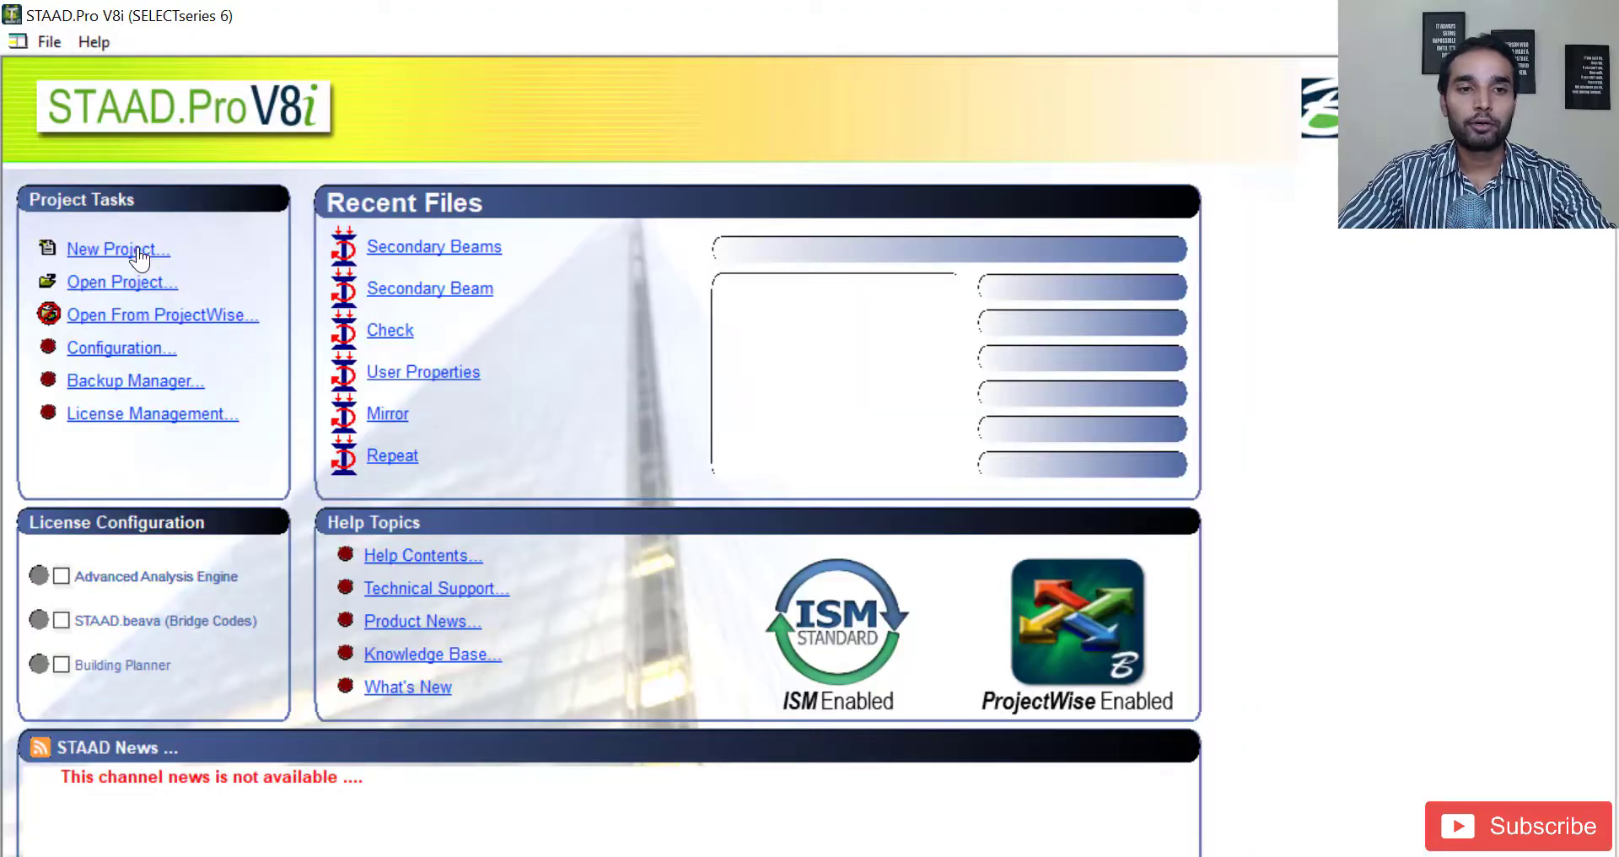
{"action": "left_click", "coordinate": [140, 253]}
{"action": "double_click", "coordinate": [897, 275]}
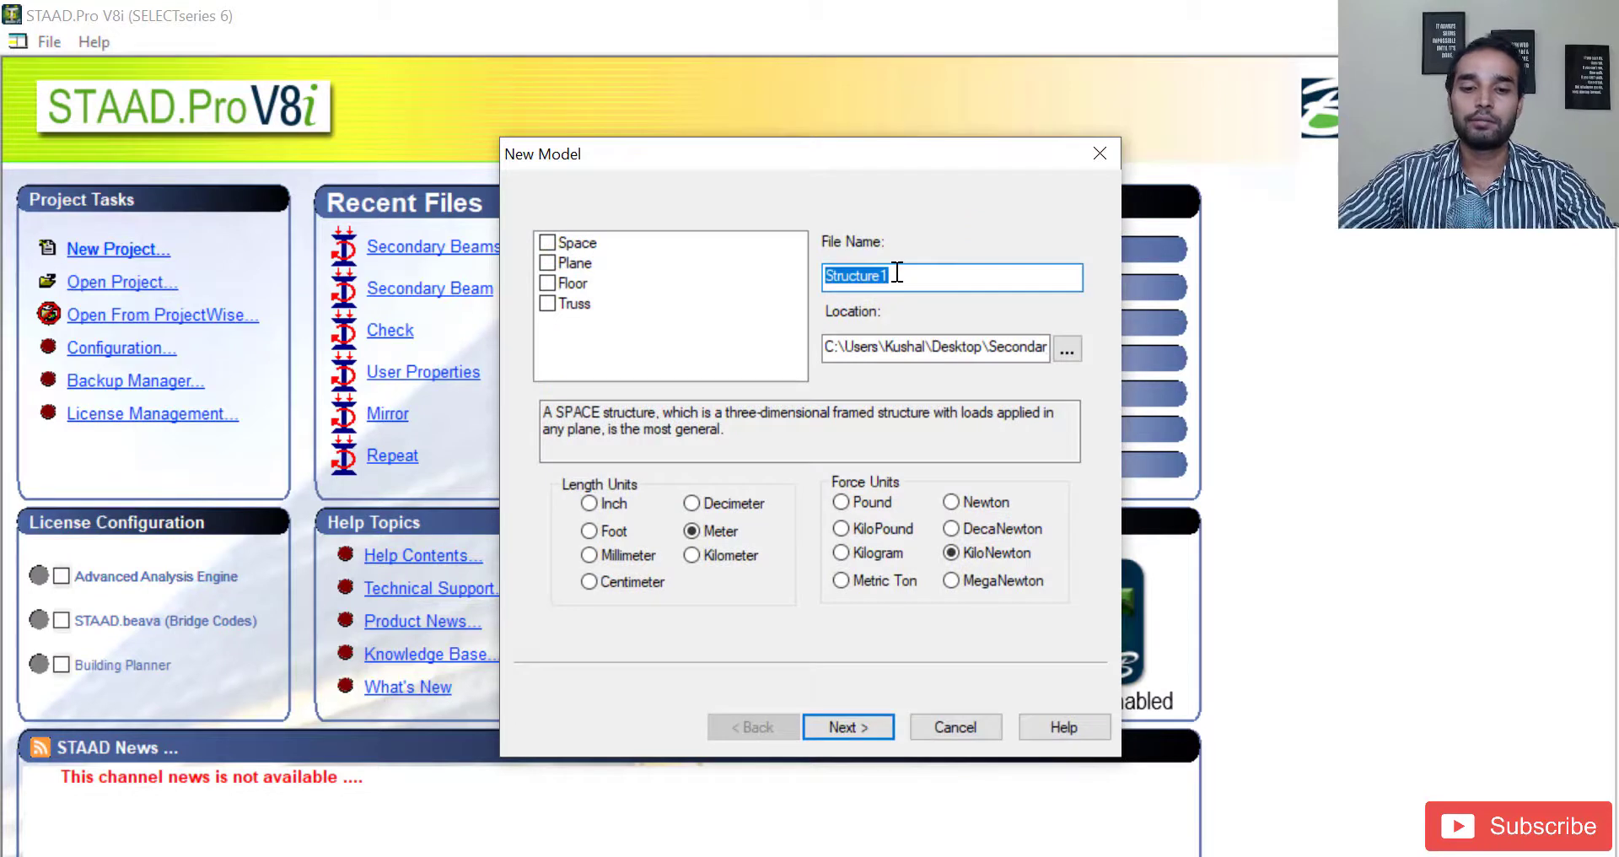
{"action": "type", "text": "S"}
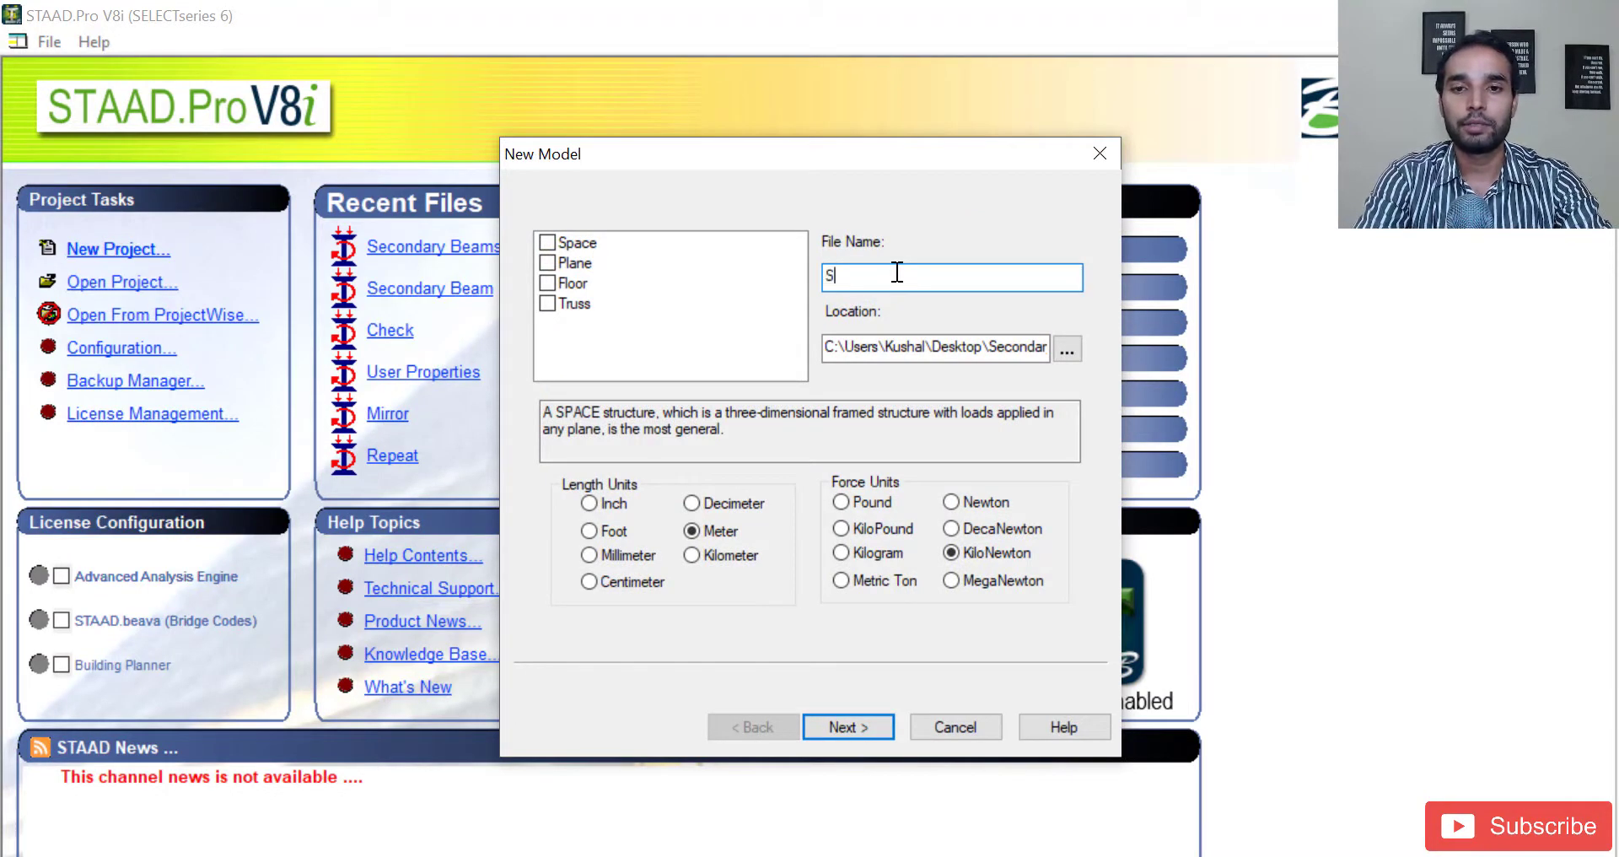
{"action": "type", "text": "imply Supported"}
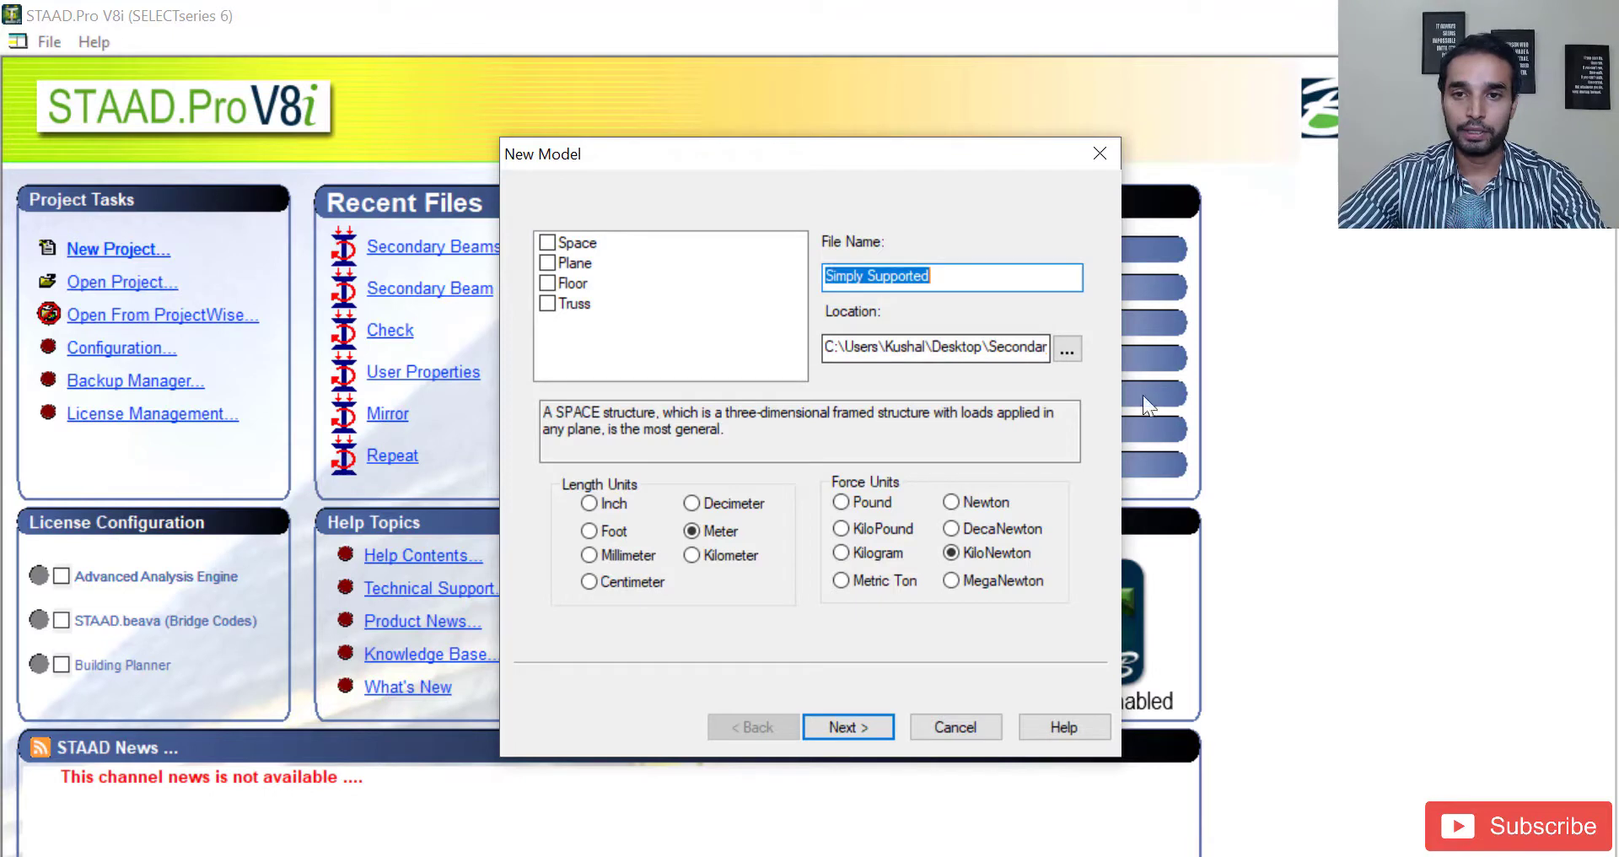
Set the location to a new Simply Supported folder on the Desktop, and finish creating the model with the Add Beam option
{"action": "left_click_drag", "start_coordinate": [992, 345], "coordinate": [1224, 411]}
{"action": "type", "text": "Simply Supported"}
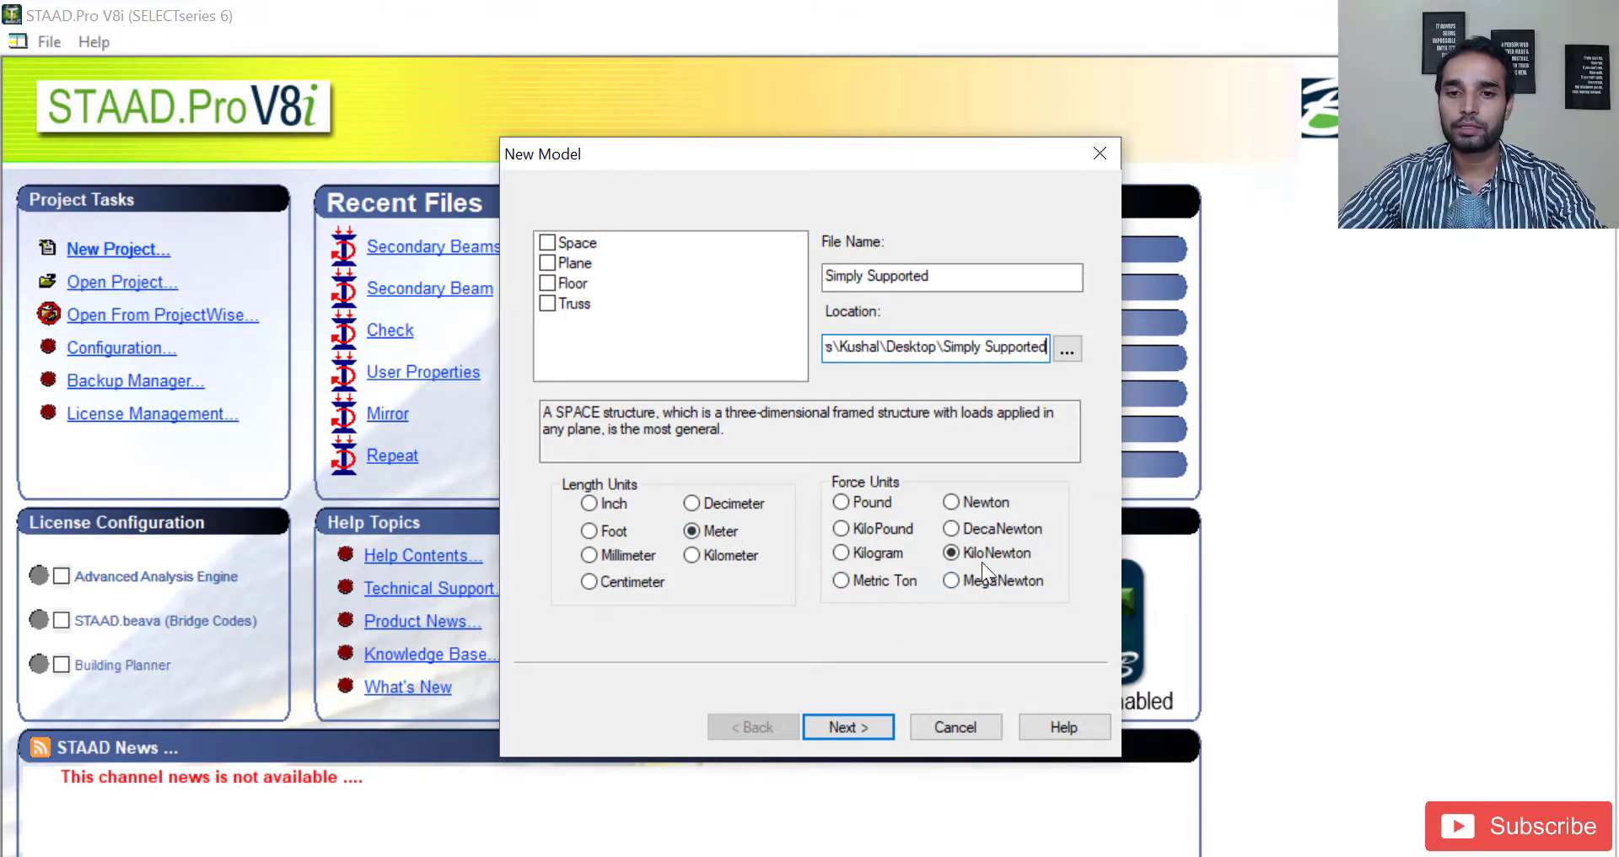
{"action": "left_click", "coordinate": [864, 723]}
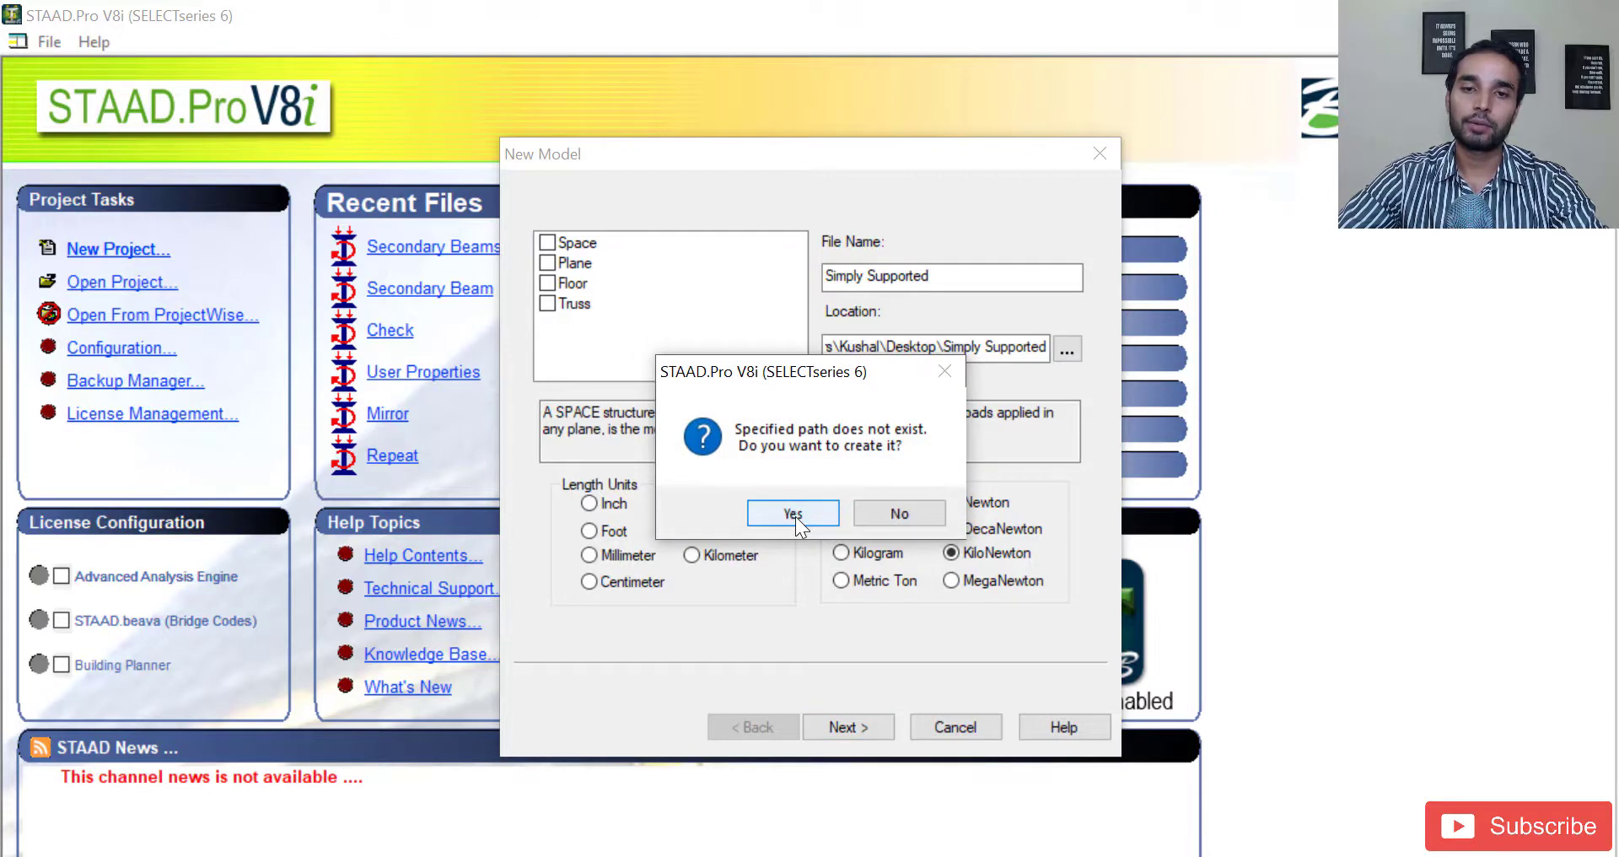
{"action": "left_click", "coordinate": [796, 514]}
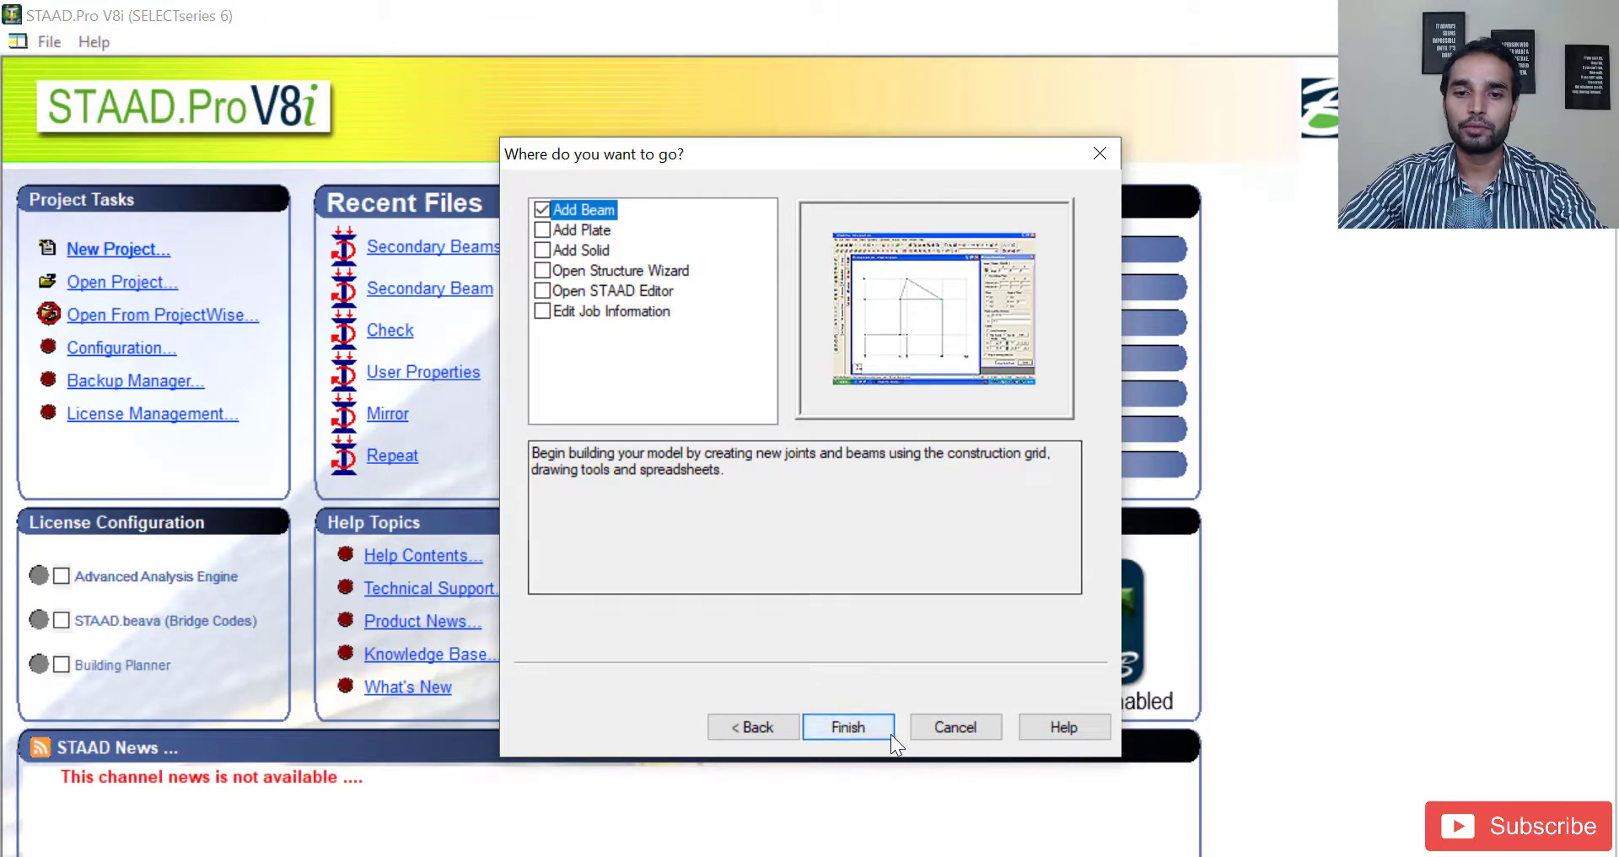
{"action": "left_click", "coordinate": [861, 728]}
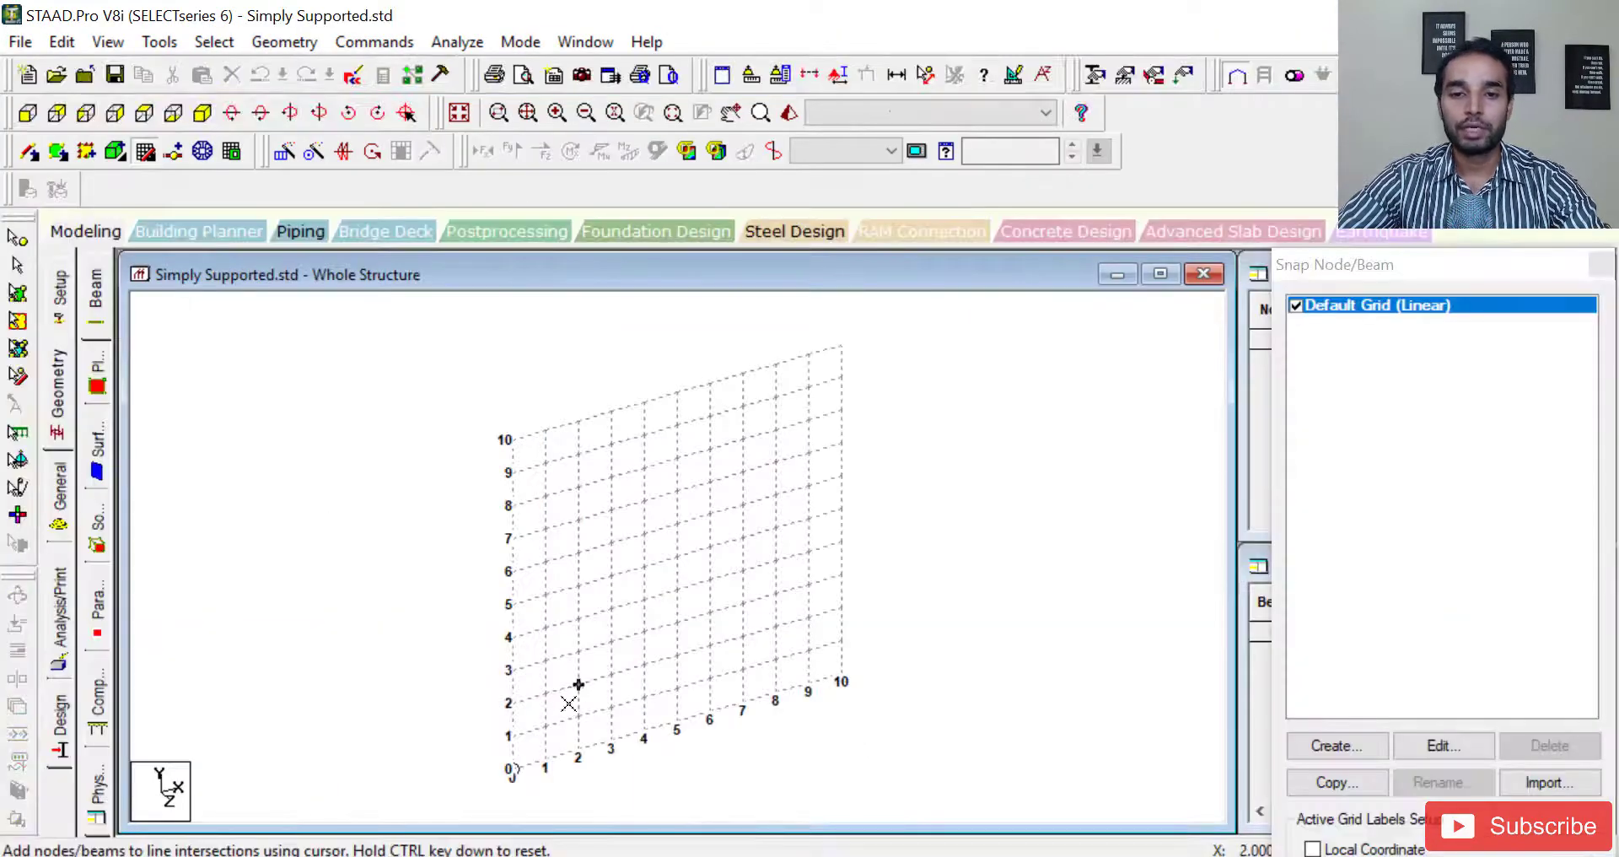
Draw a 10 m beam along the X axis from the grid origin to the 10 m grid point
{"action": "left_click", "coordinate": [512, 769]}
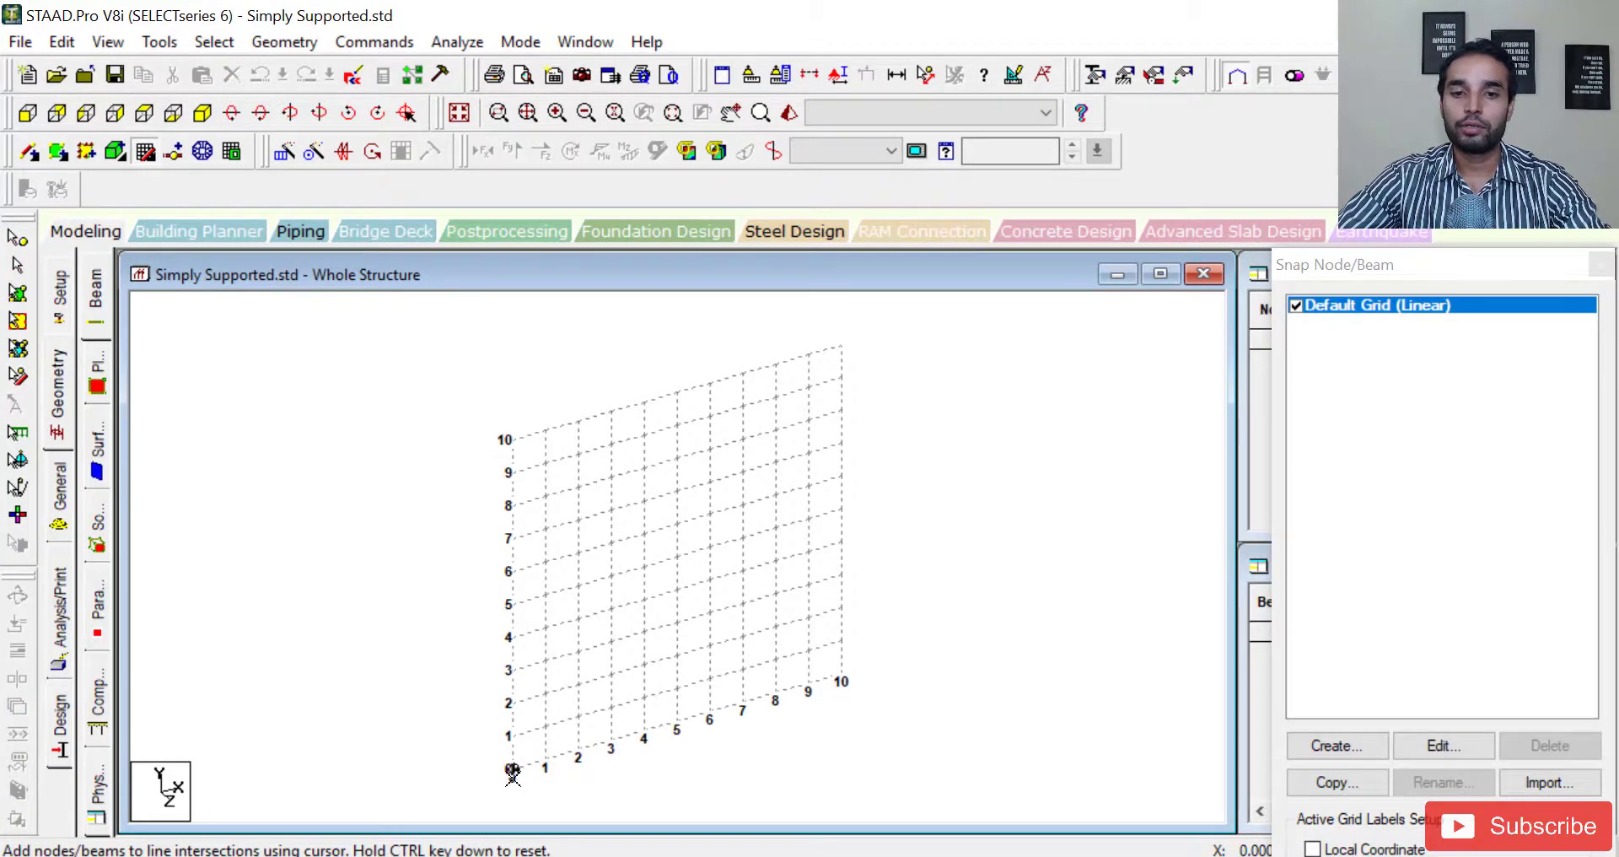
{"action": "left_click", "coordinate": [511, 770]}
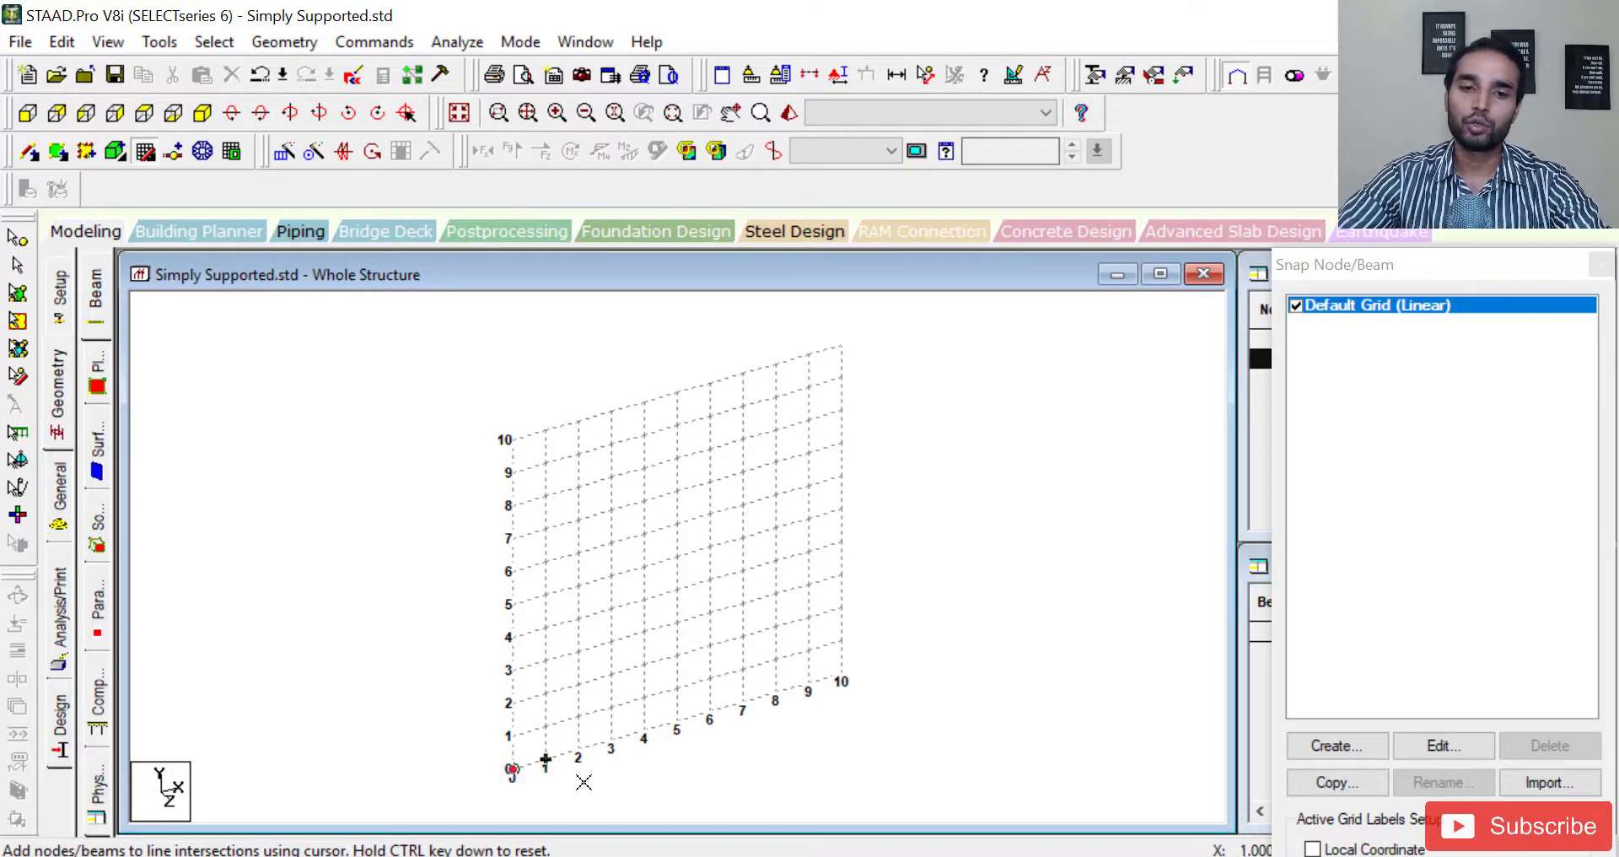
{"action": "left_click", "coordinate": [843, 678]}
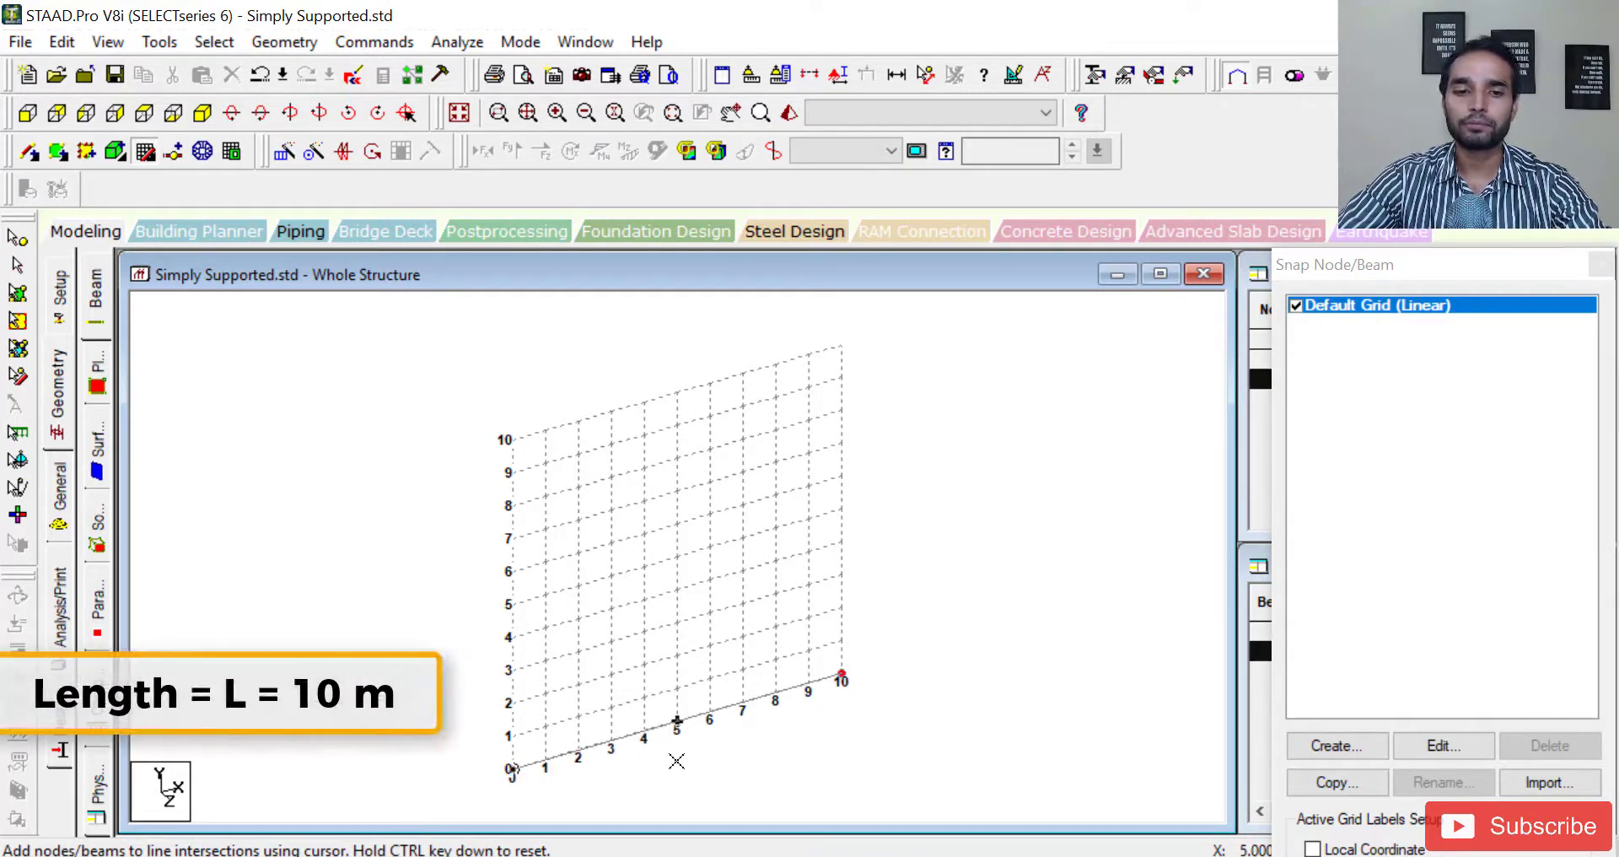
{"action": "key", "text": "Escape"}
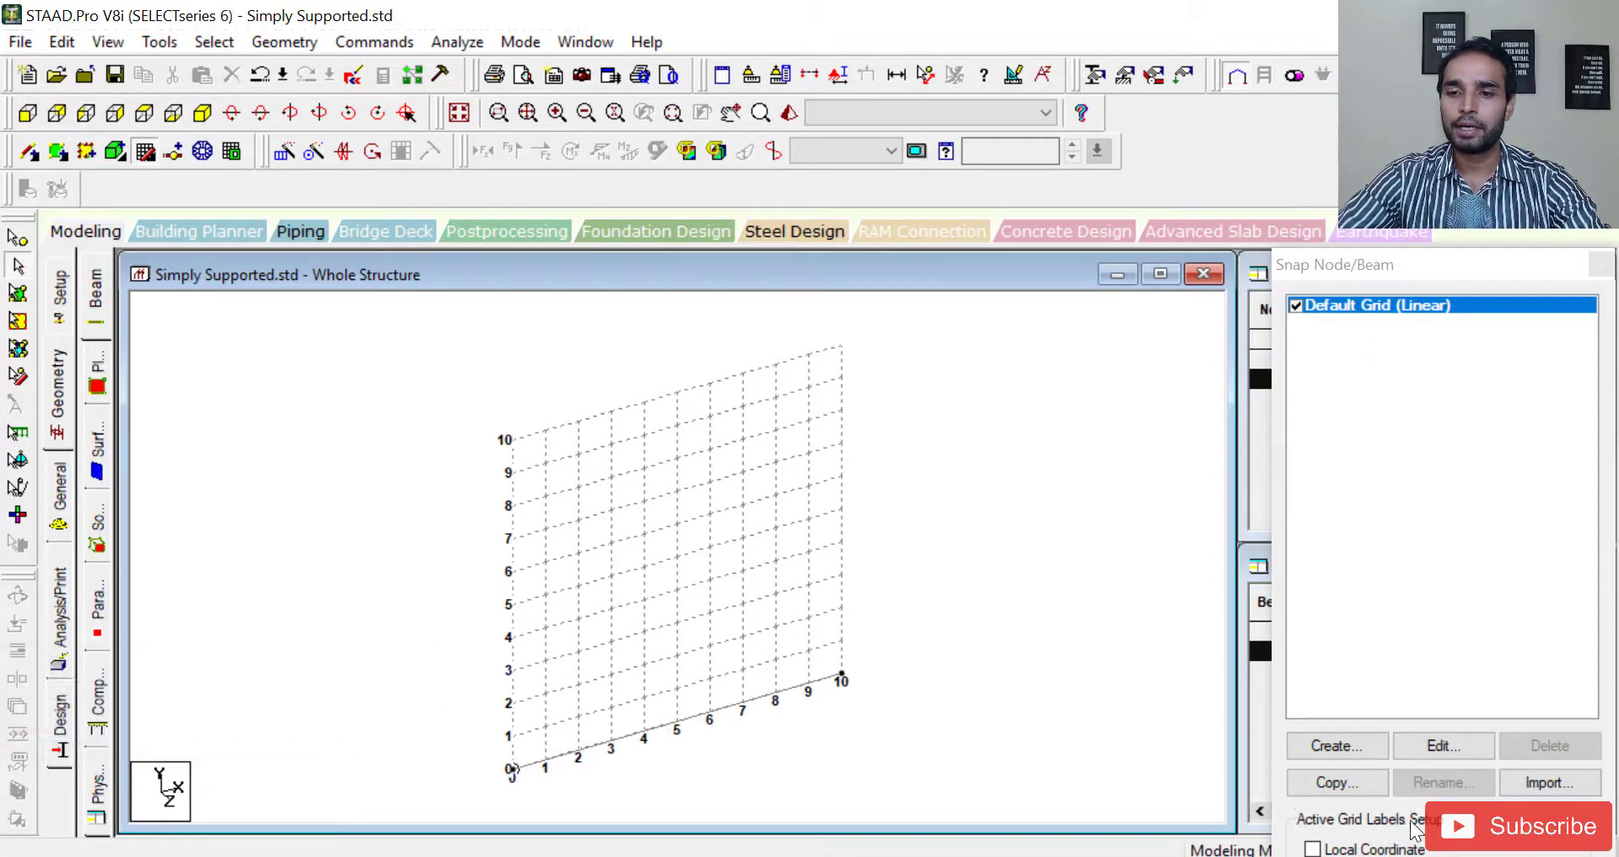
Close the snap grid and show the beam from the +Z direction
{"action": "left_click", "coordinate": [1600, 267]}
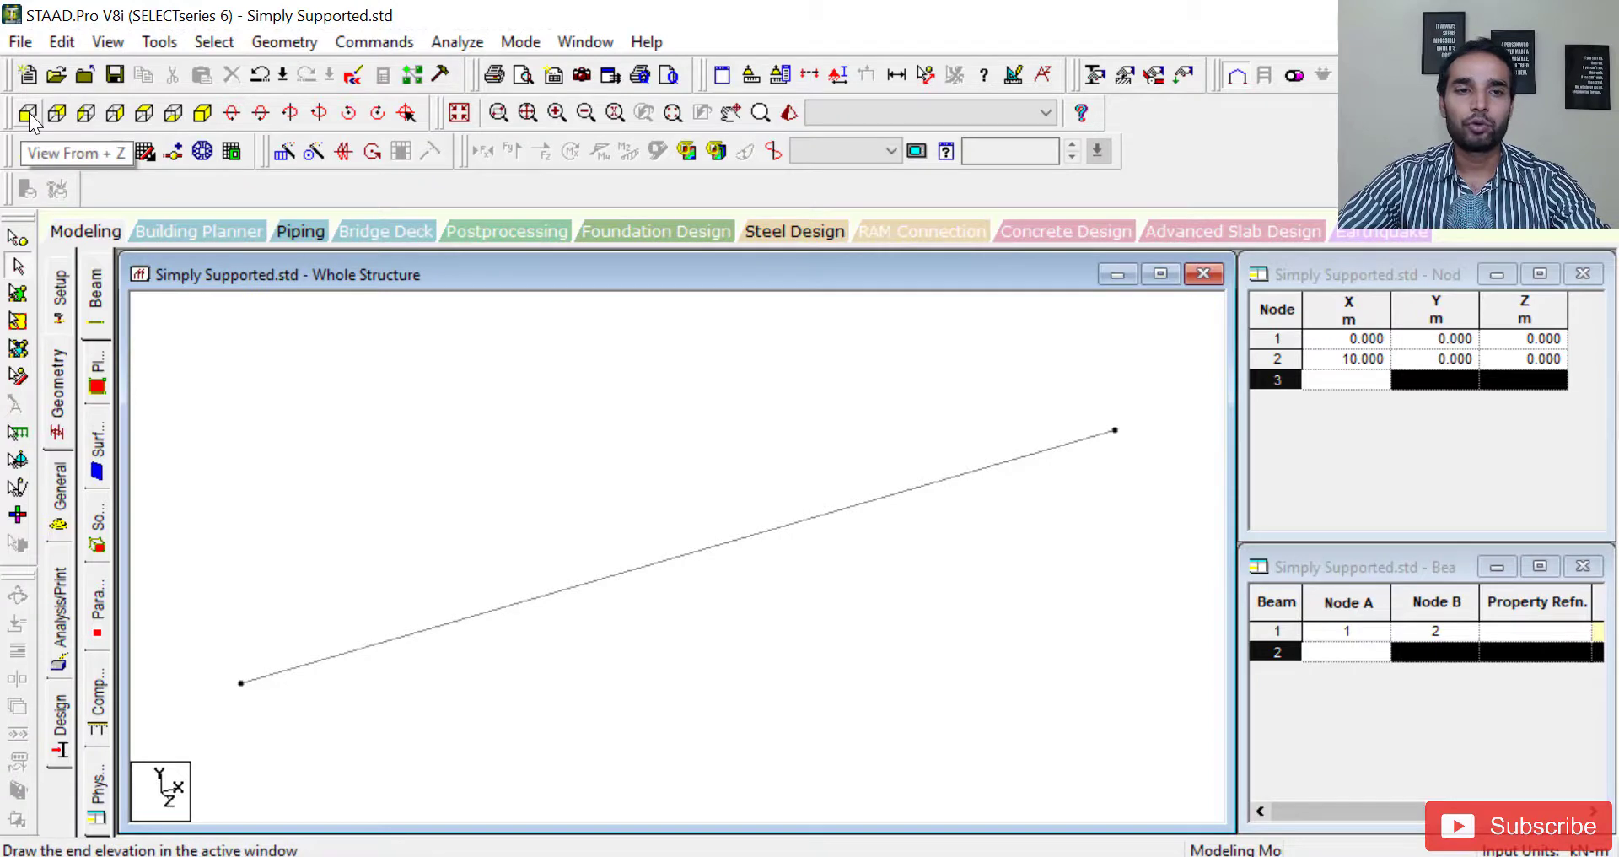
{"action": "left_click", "coordinate": [27, 115]}
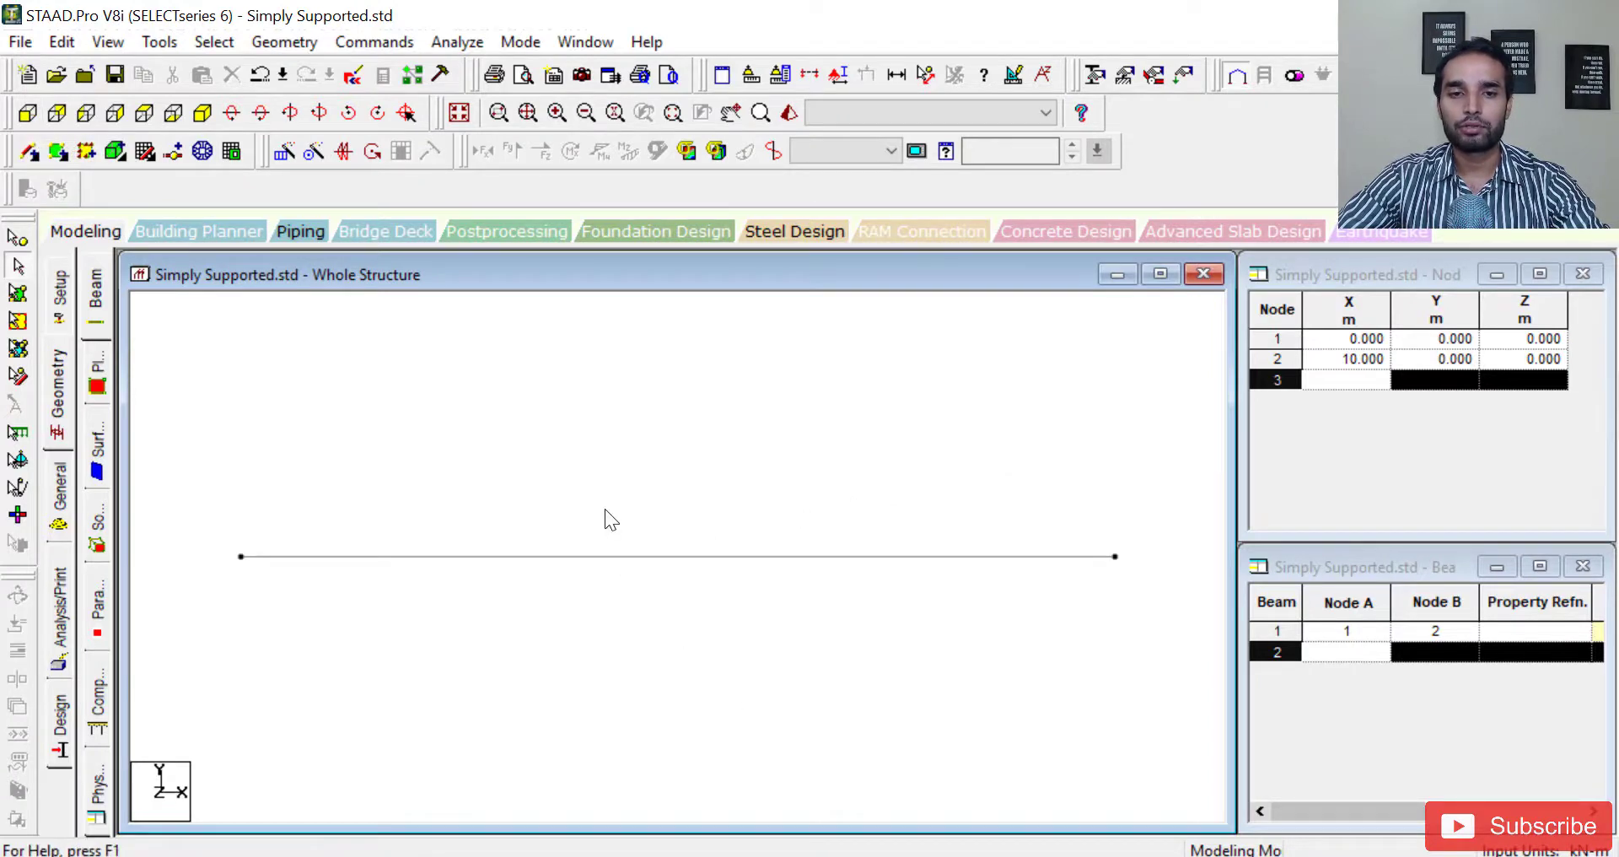
{"action": "scroll", "coordinate": [607, 509], "scroll_direction": "down", "scroll_amount": 1}
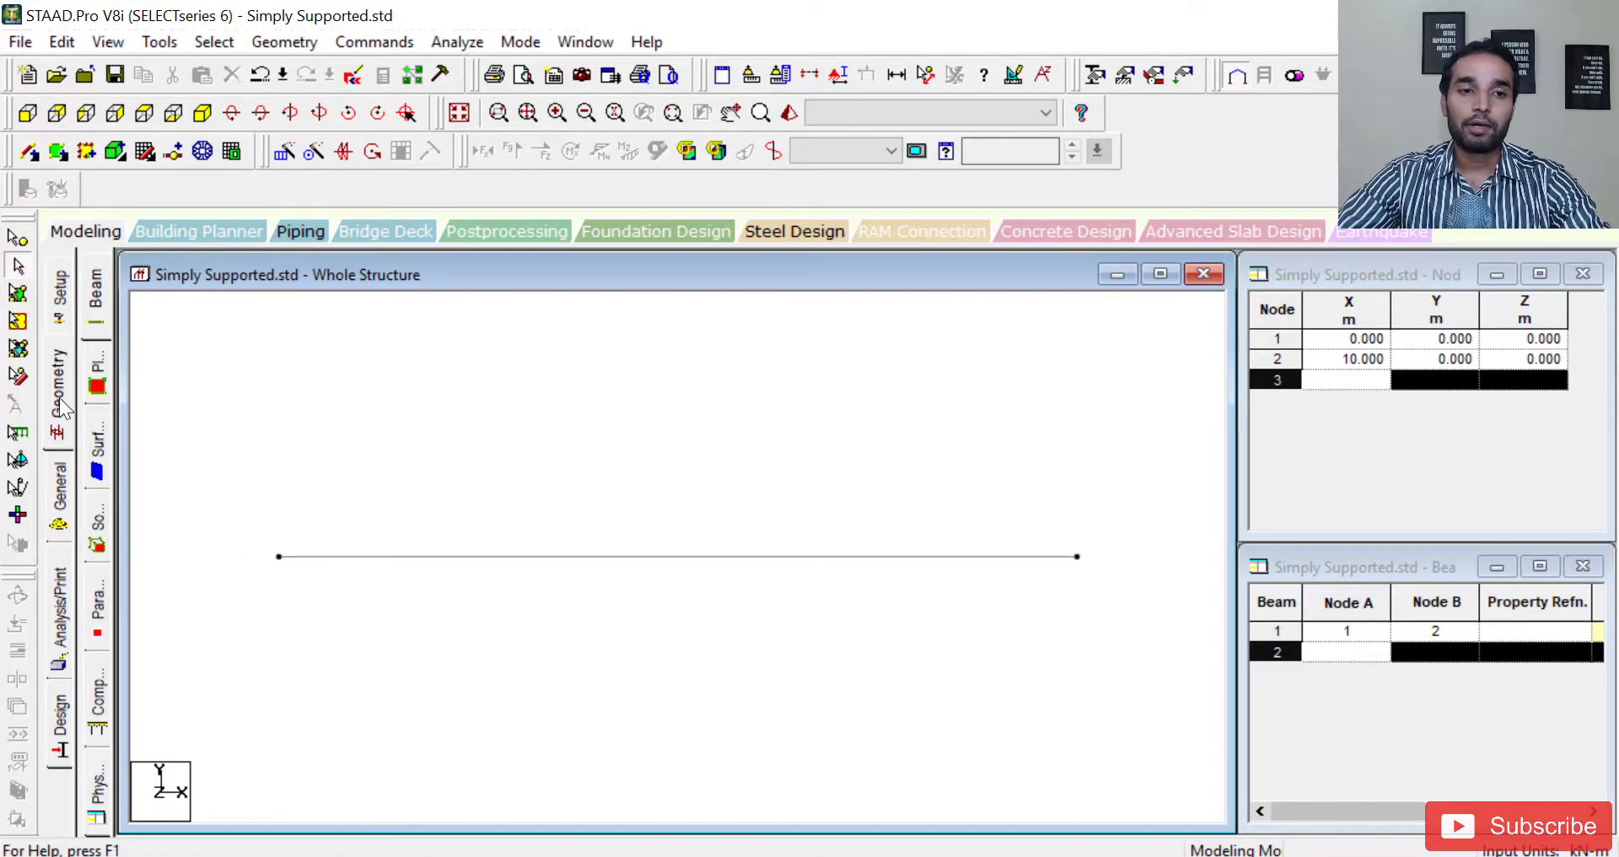
Define a rectangular concrete section property with YD 0.75 m and ZD 0.3 m
{"action": "left_click", "coordinate": [59, 489]}
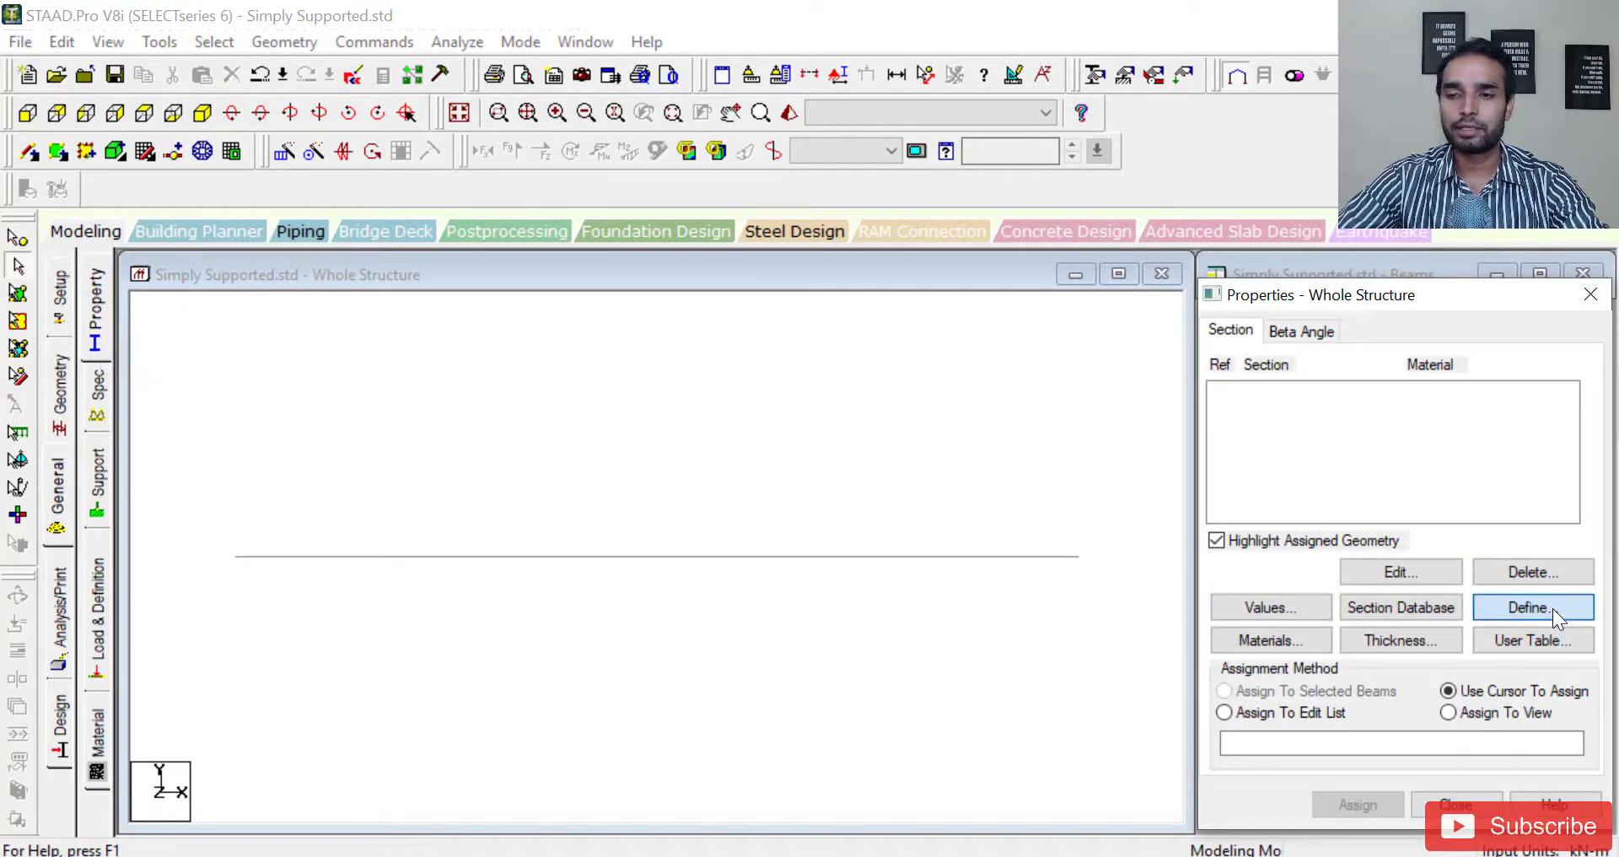
{"action": "left_click", "coordinate": [1079, 441]}
{"action": "left_click", "coordinate": [449, 241]}
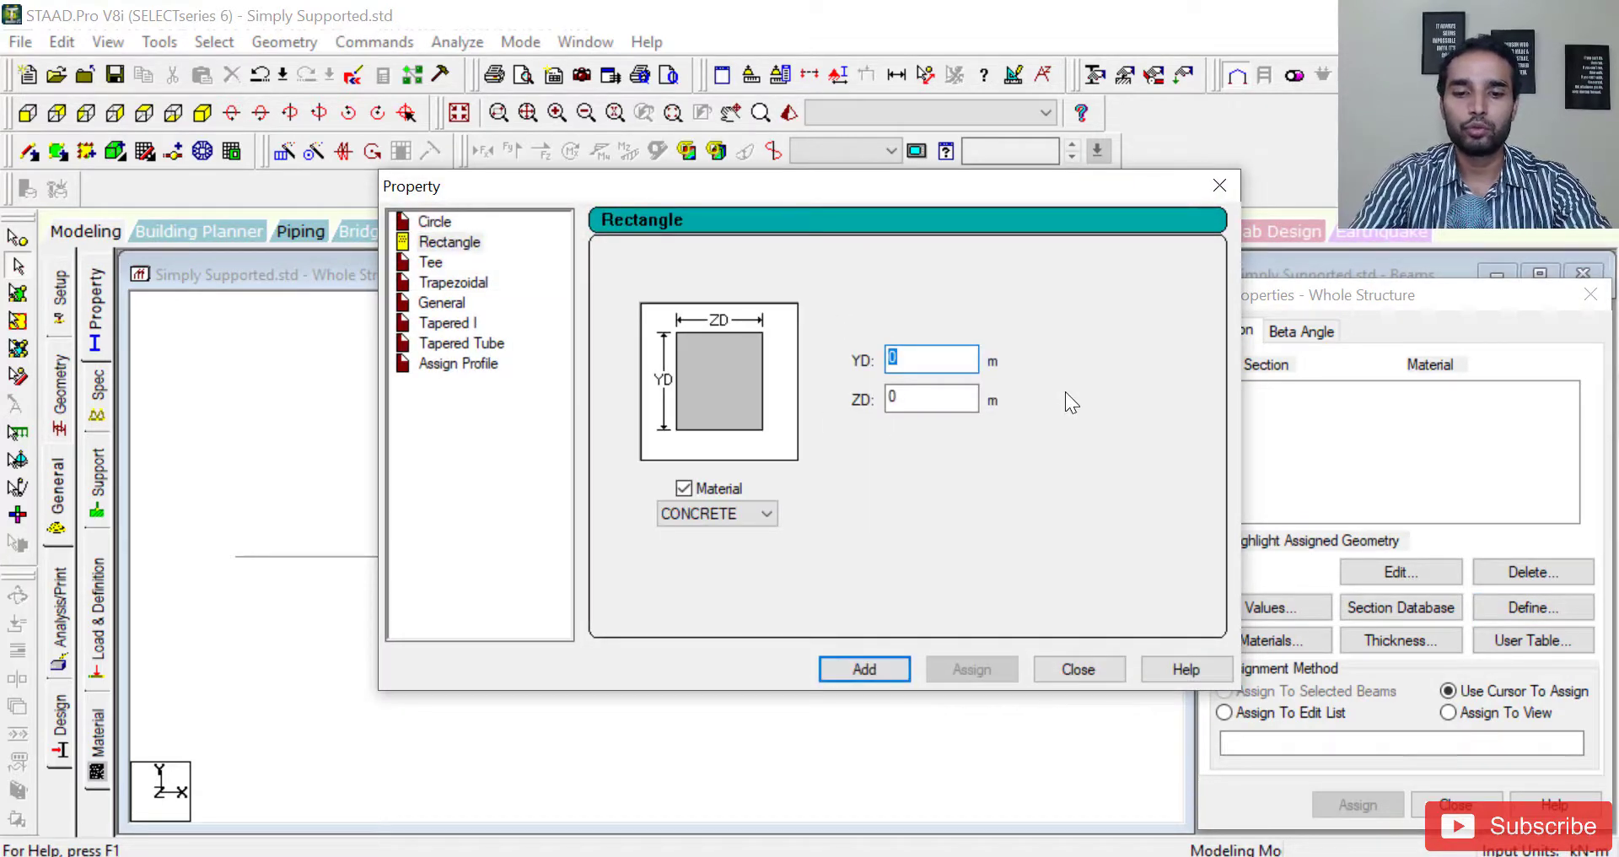
{"action": "type", "text": ".75"}
{"action": "key", "text": "Tab"}
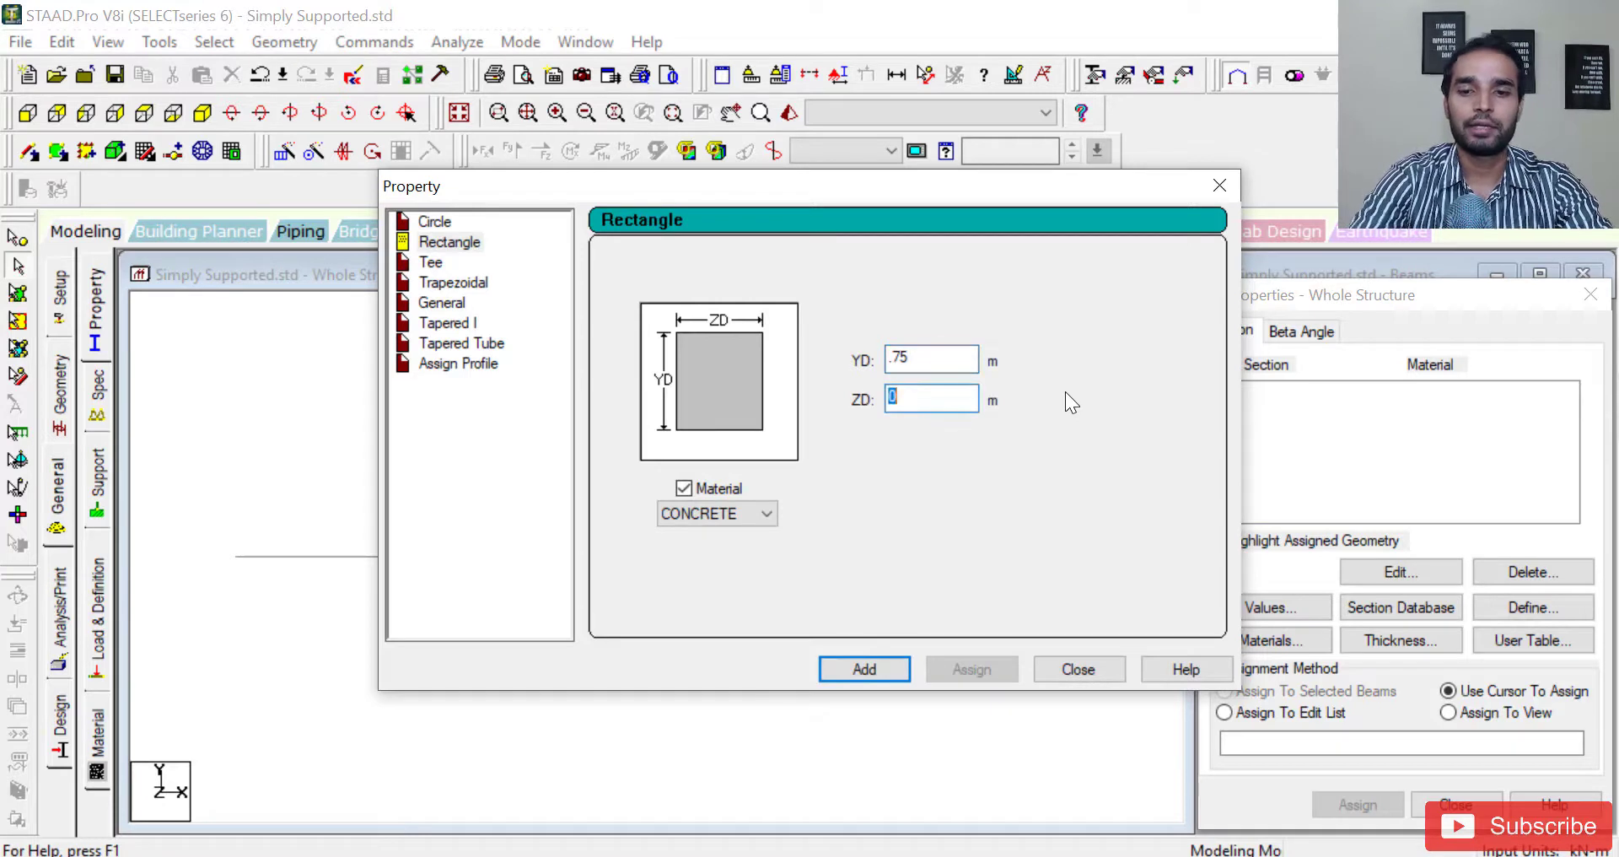
{"action": "type", "text": ".3"}
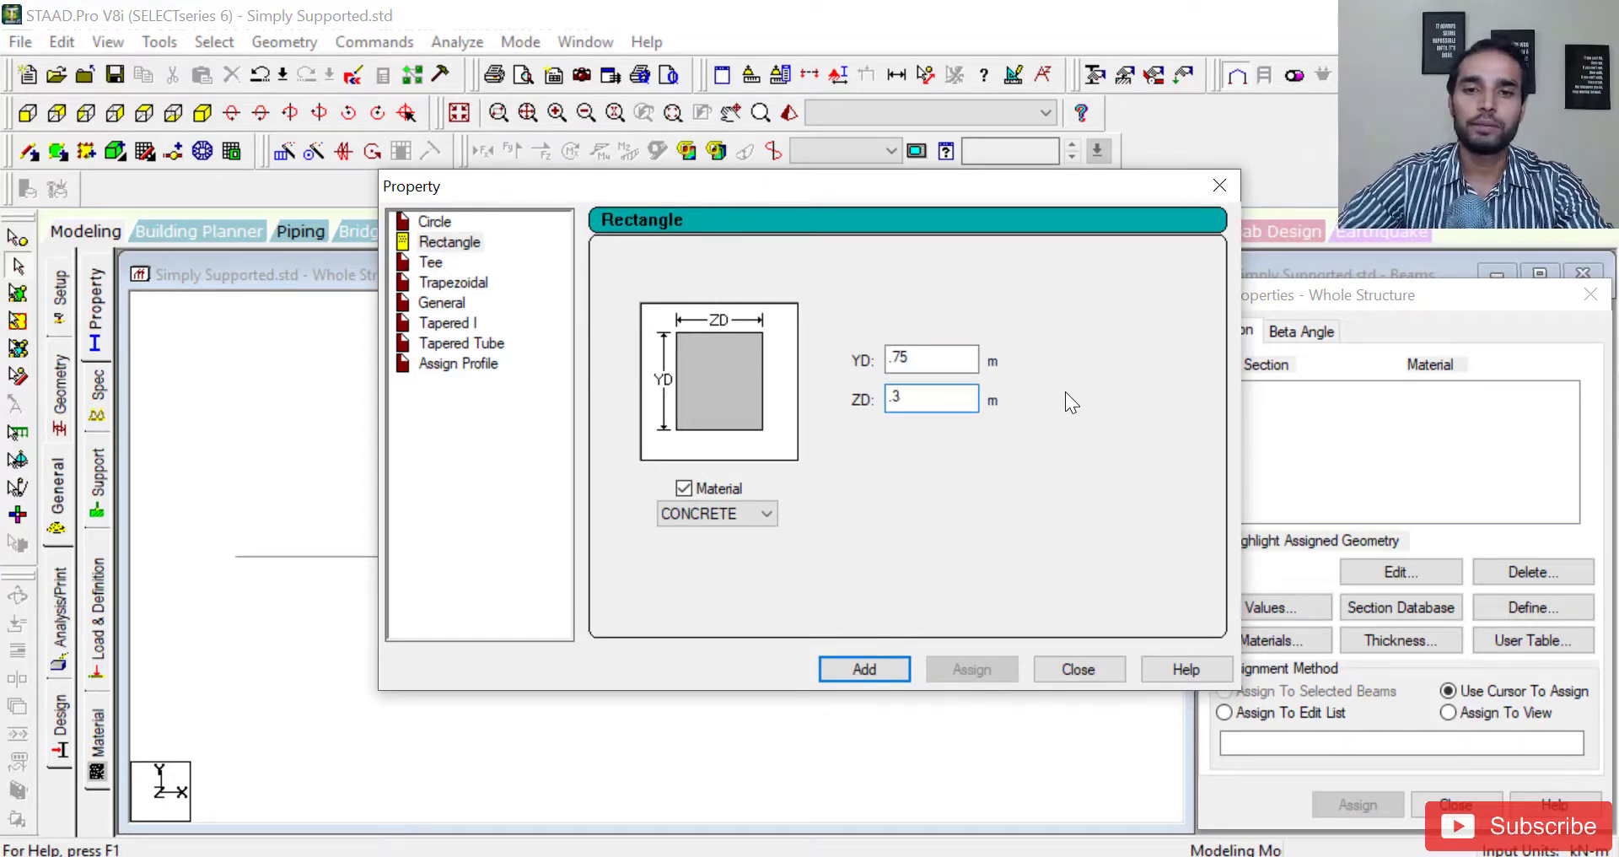
{"action": "left_click", "coordinate": [865, 671]}
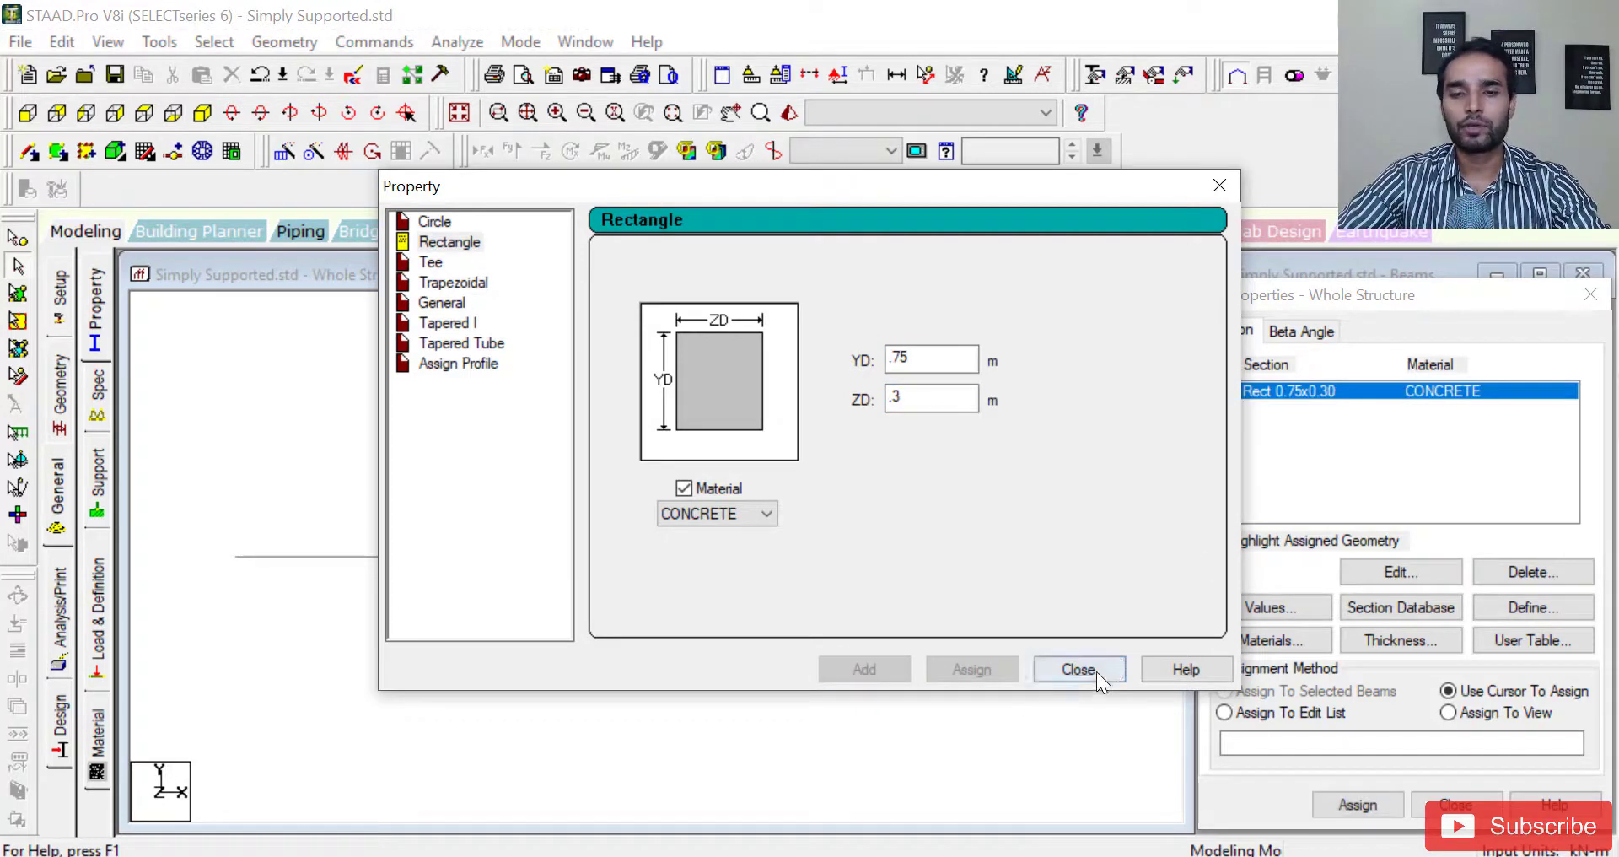
{"action": "left_click", "coordinate": [1096, 670]}
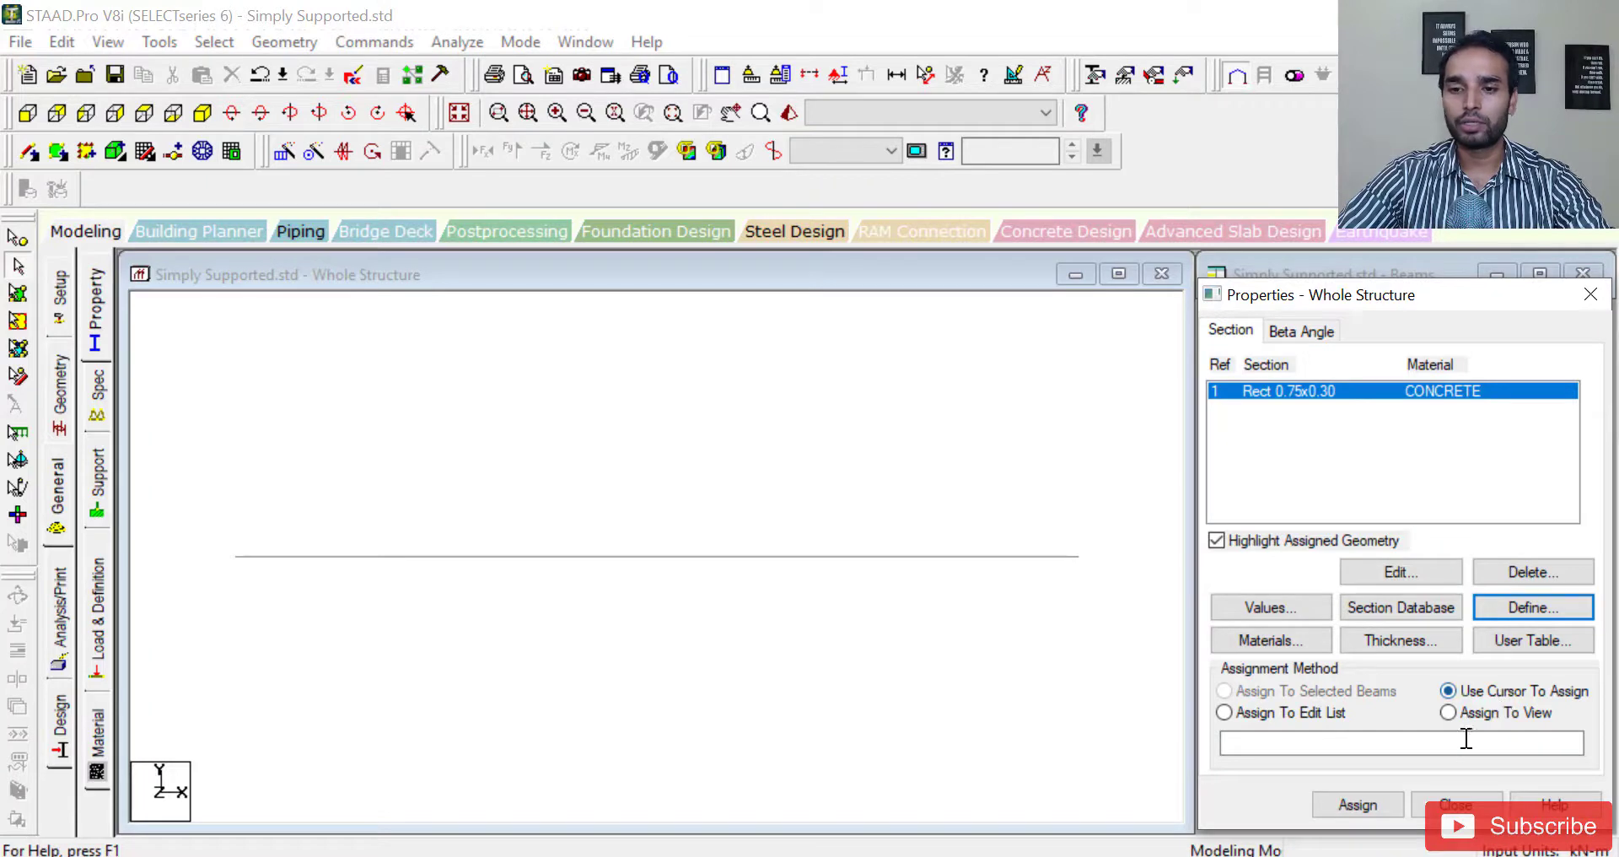
Assign the Rect 0.75x0.30 concrete section to the beam using the cursor assignment method
{"action": "left_click", "coordinate": [1355, 806]}
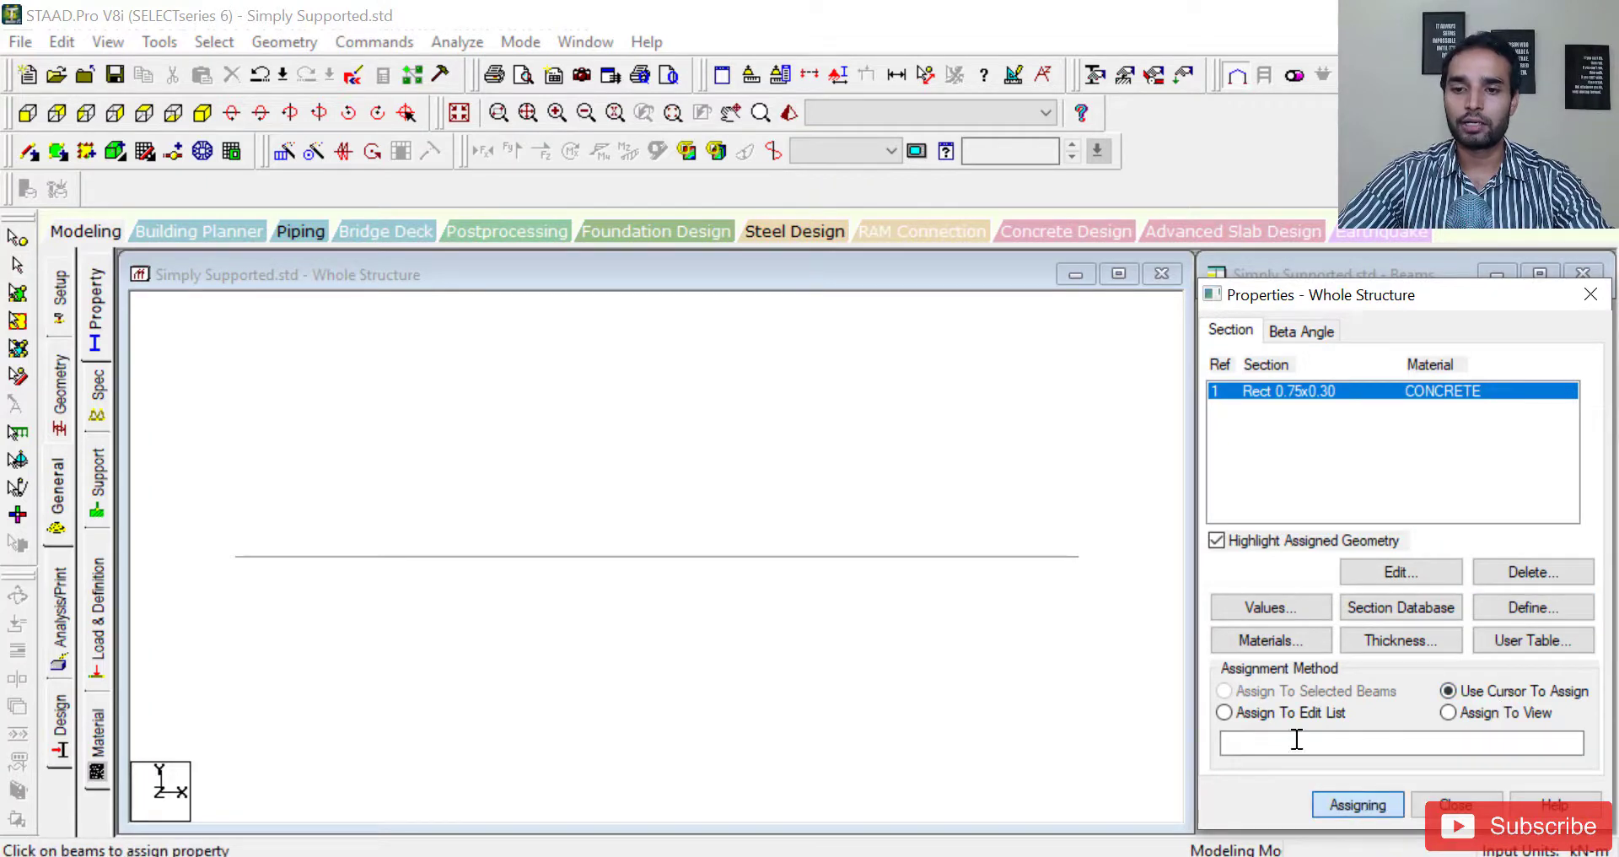
{"action": "left_click", "coordinate": [1031, 560]}
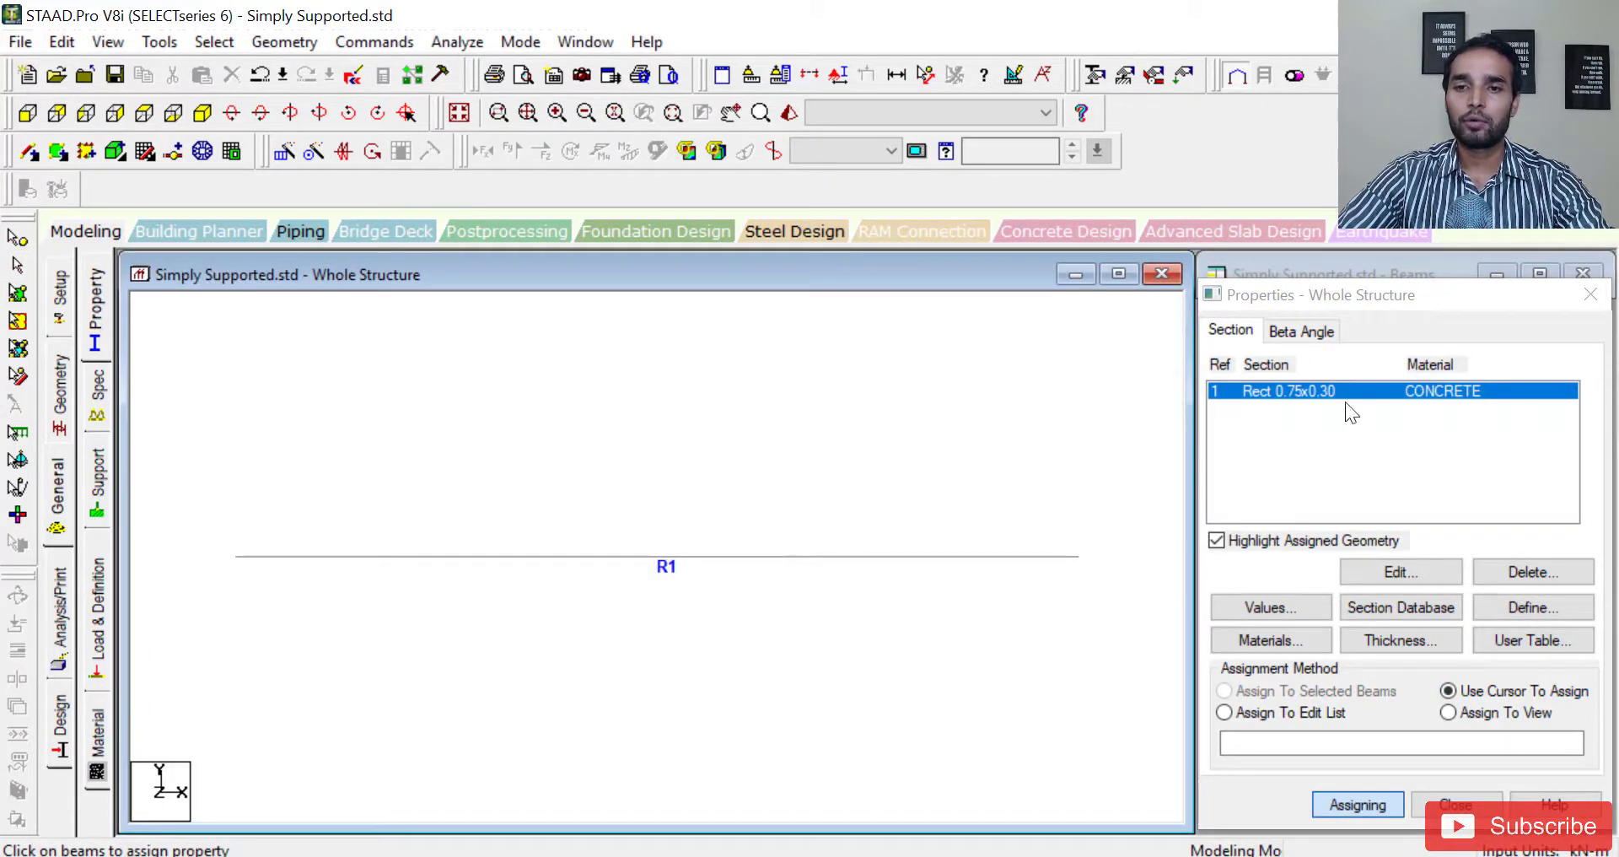
{"action": "left_click", "coordinate": [1341, 805]}
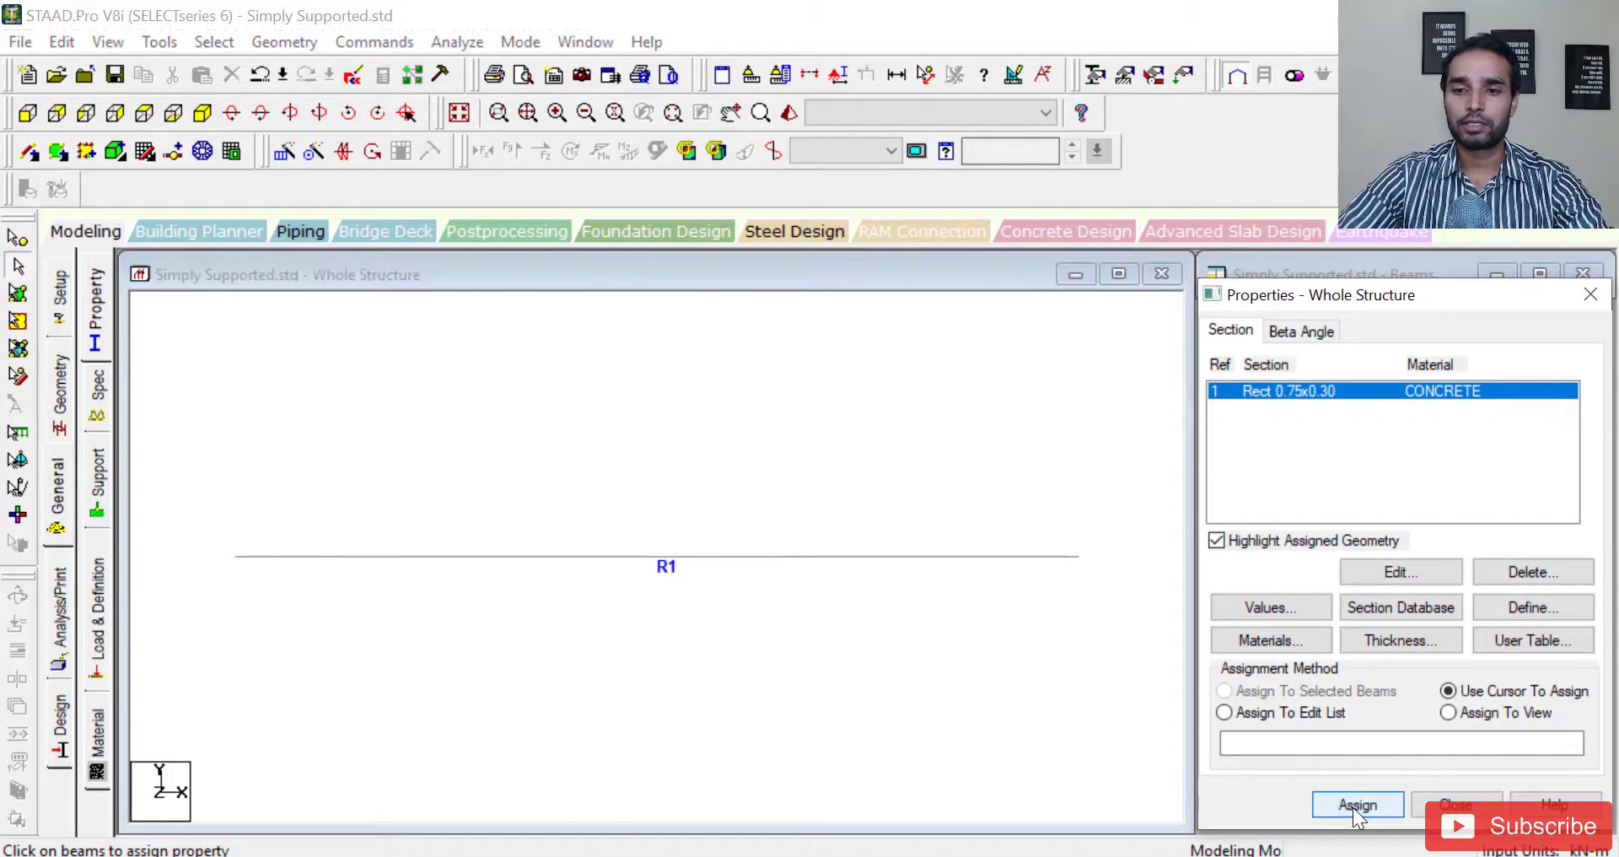
Create a pinned support, and start a second support of the Enforced But type
{"action": "left_click", "coordinate": [98, 485]}
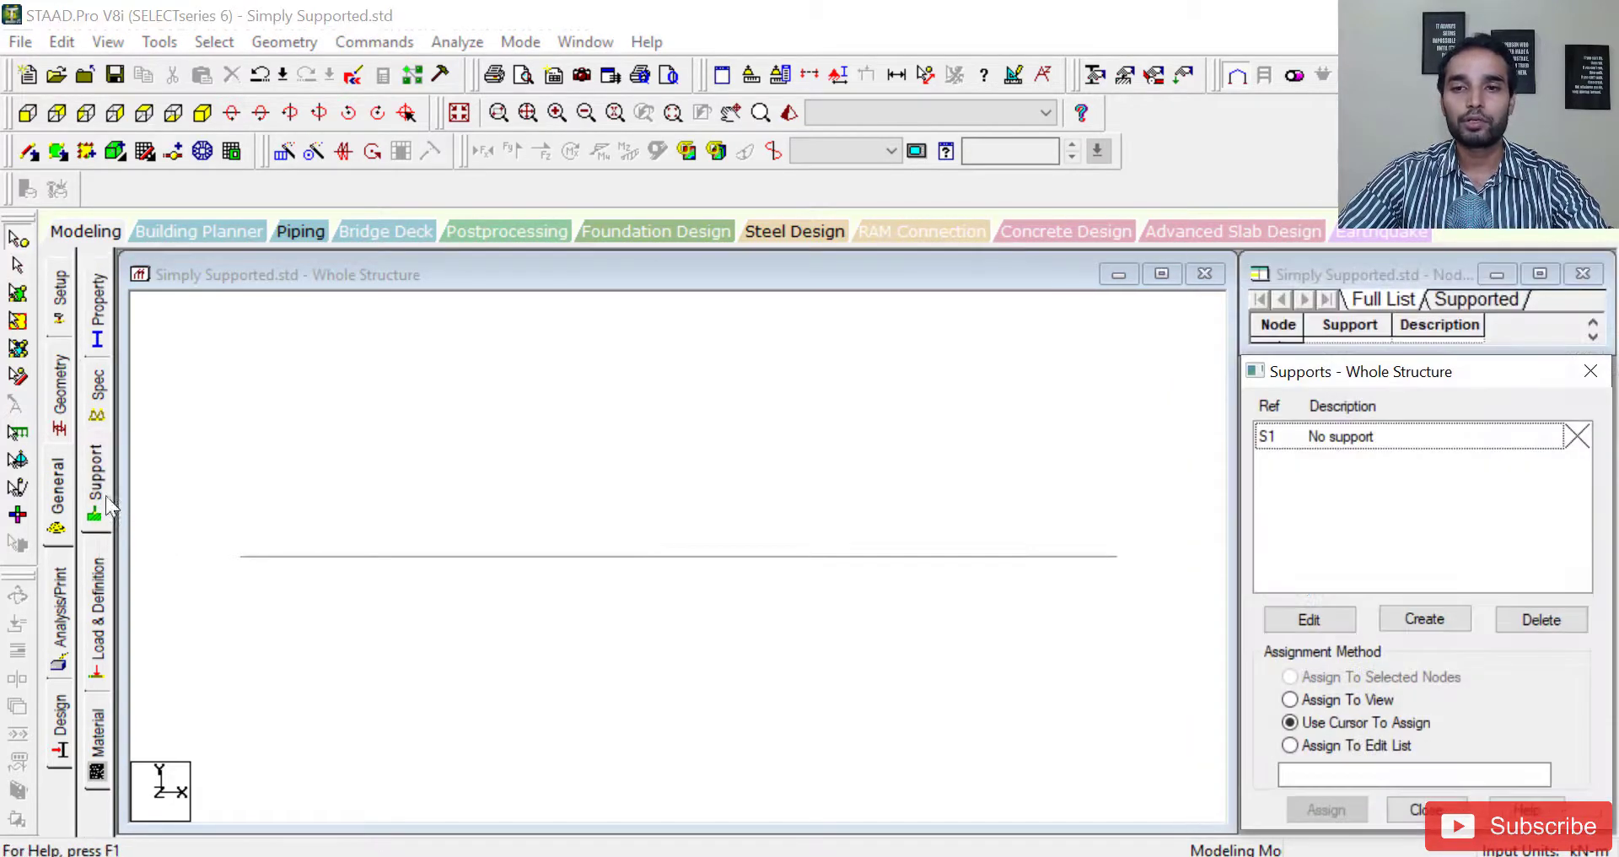
{"action": "left_click", "coordinate": [1425, 619]}
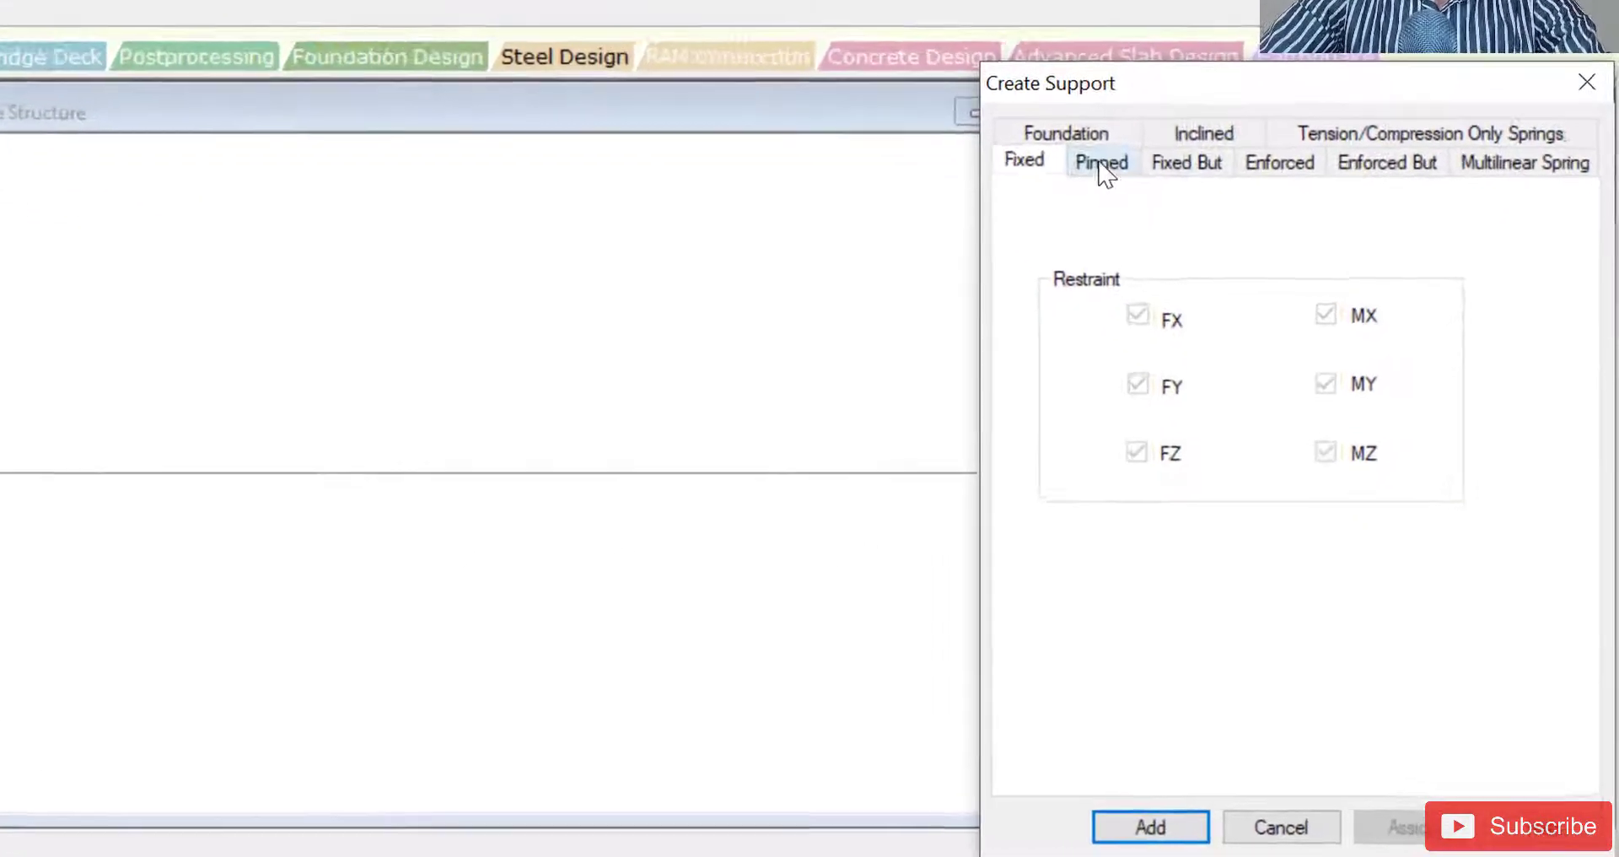
{"action": "left_click", "coordinate": [1214, 313]}
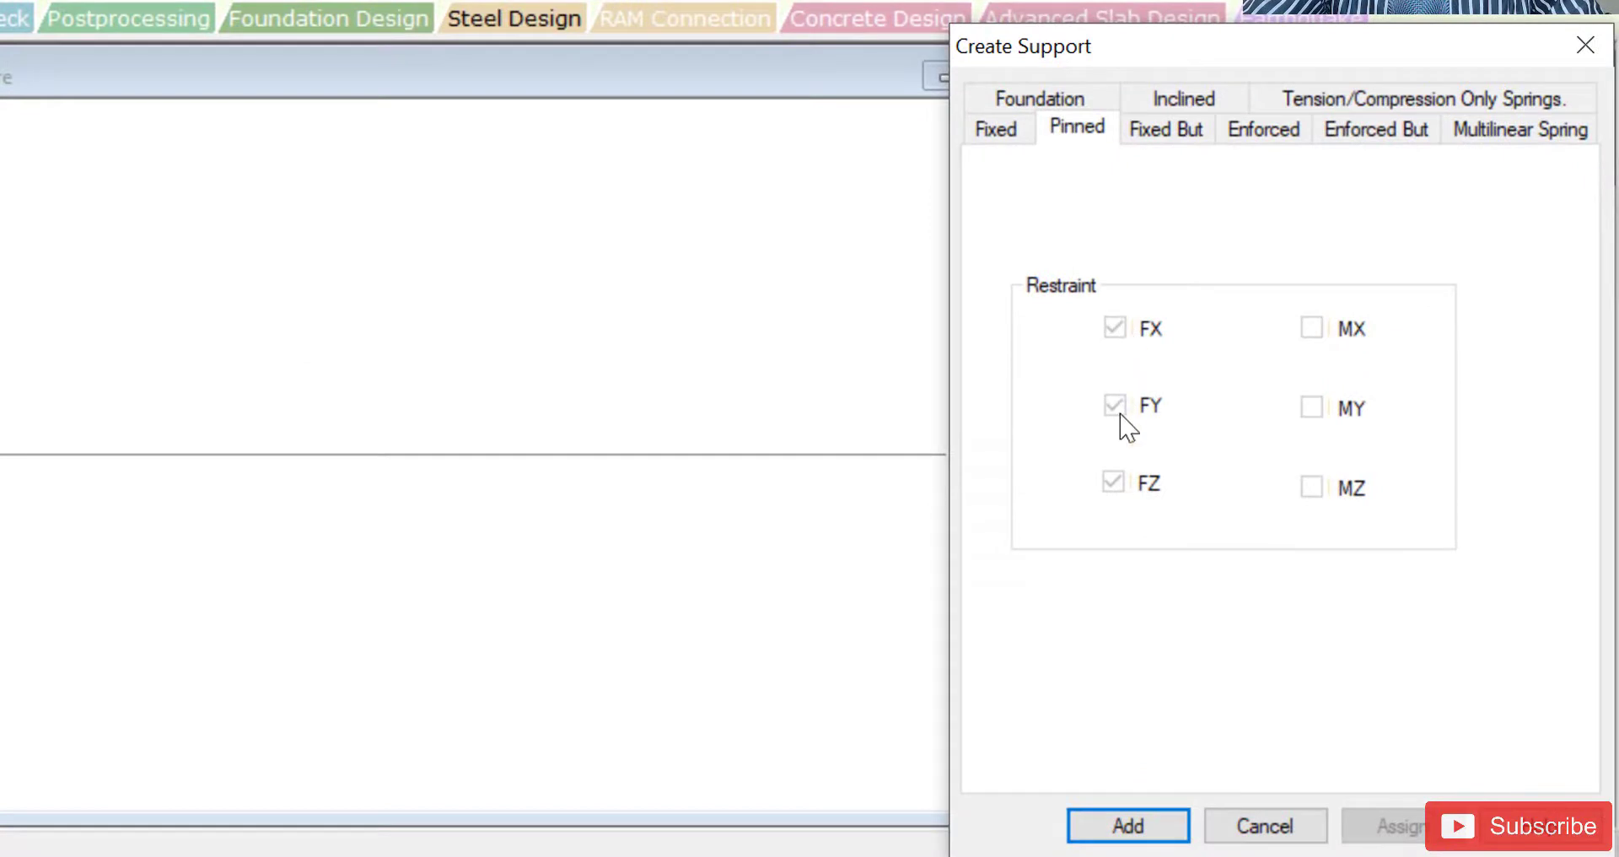
{"action": "left_click", "coordinate": [1129, 825]}
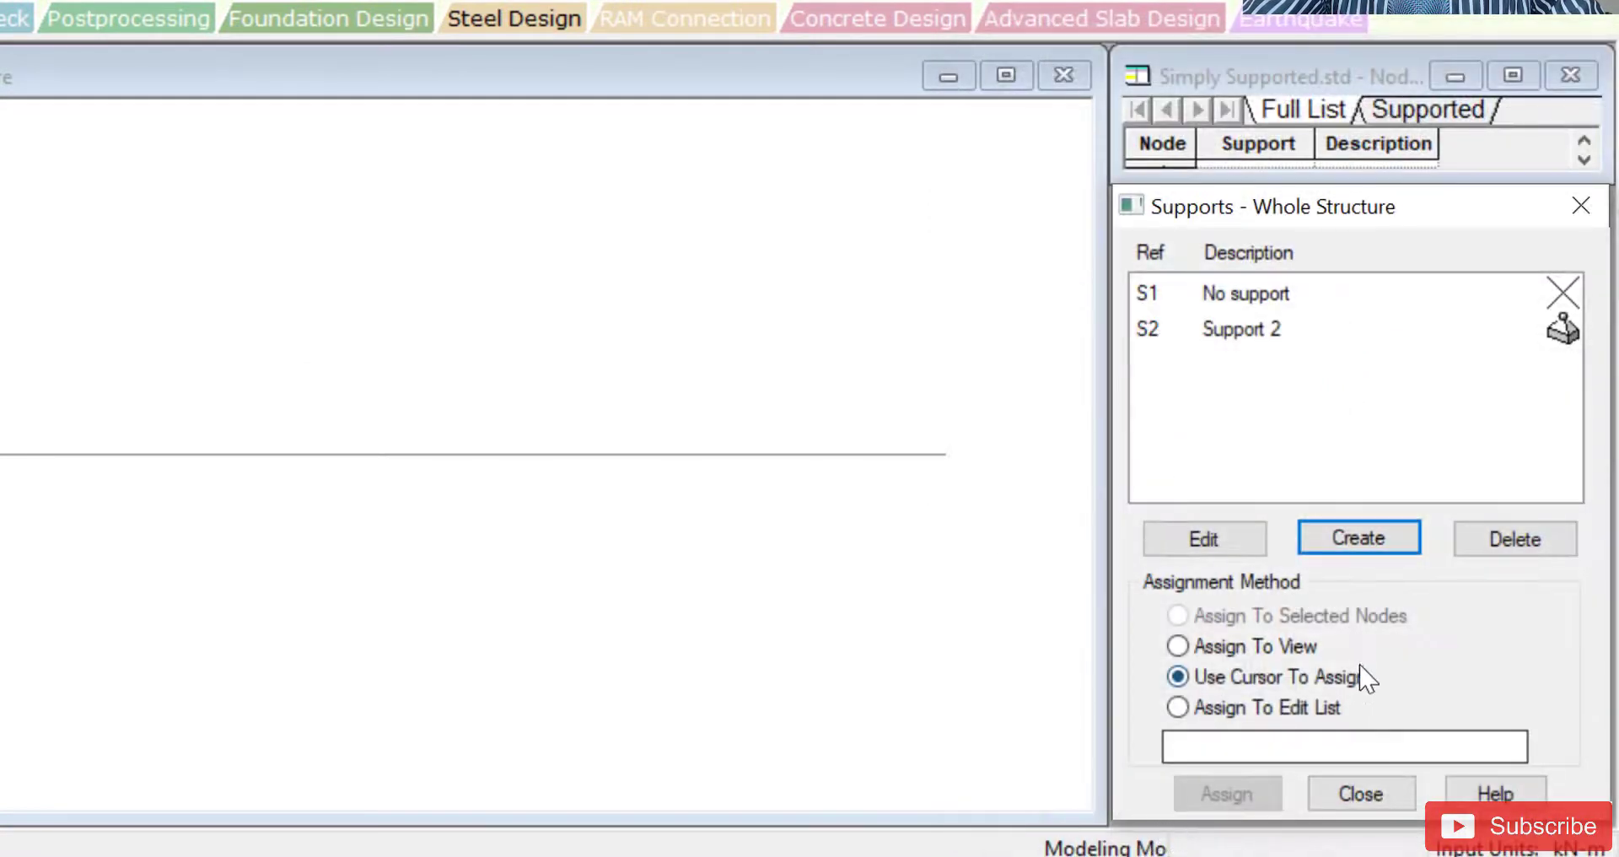
{"action": "left_click", "coordinate": [1393, 561]}
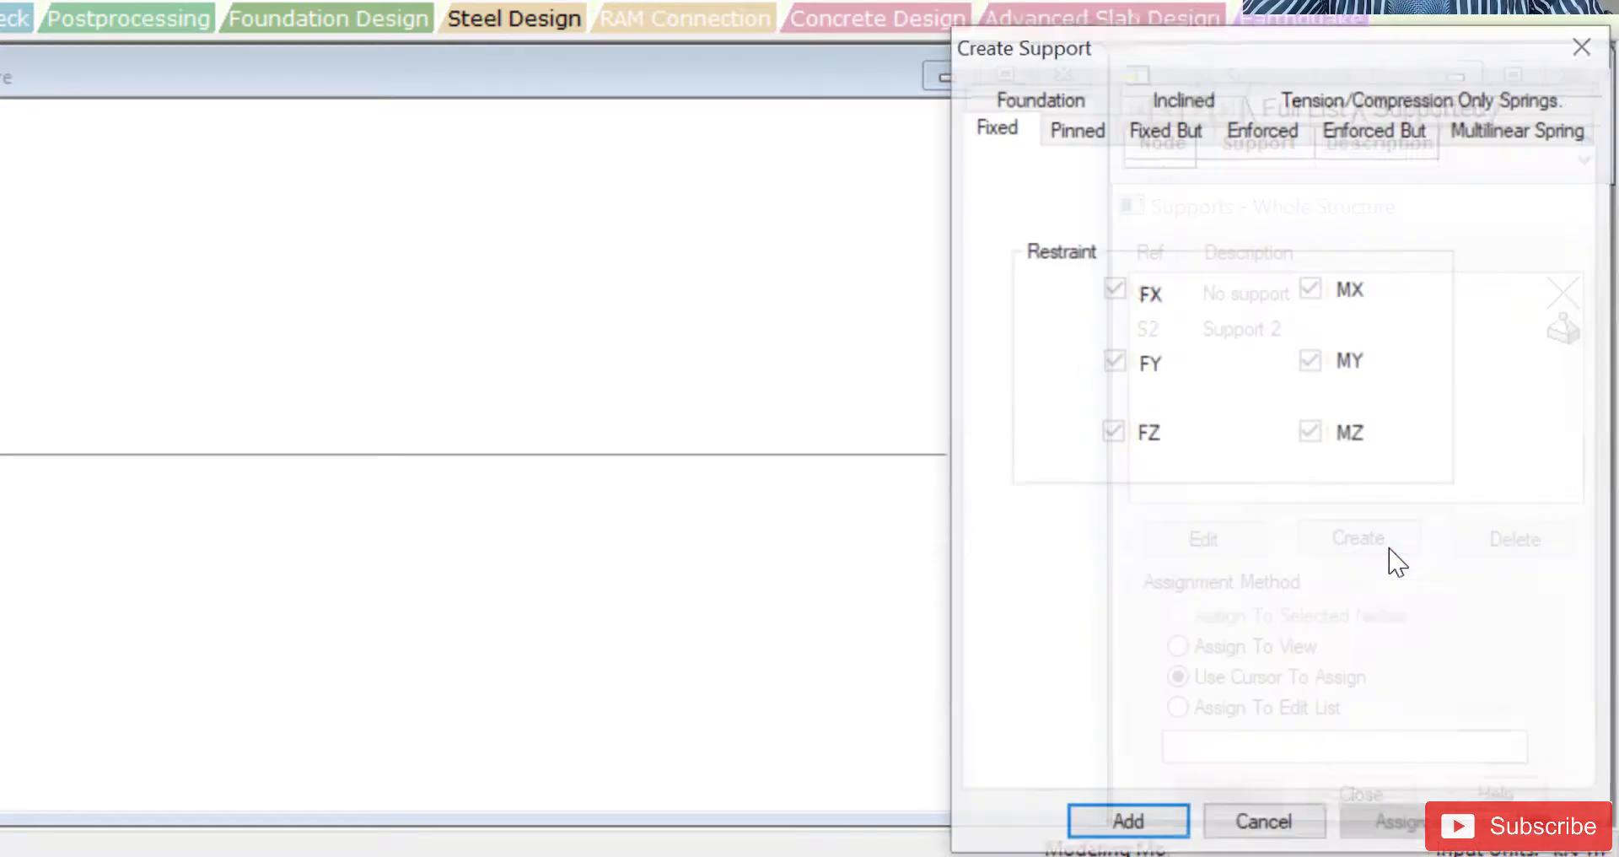
{"action": "left_click", "coordinate": [1377, 128]}
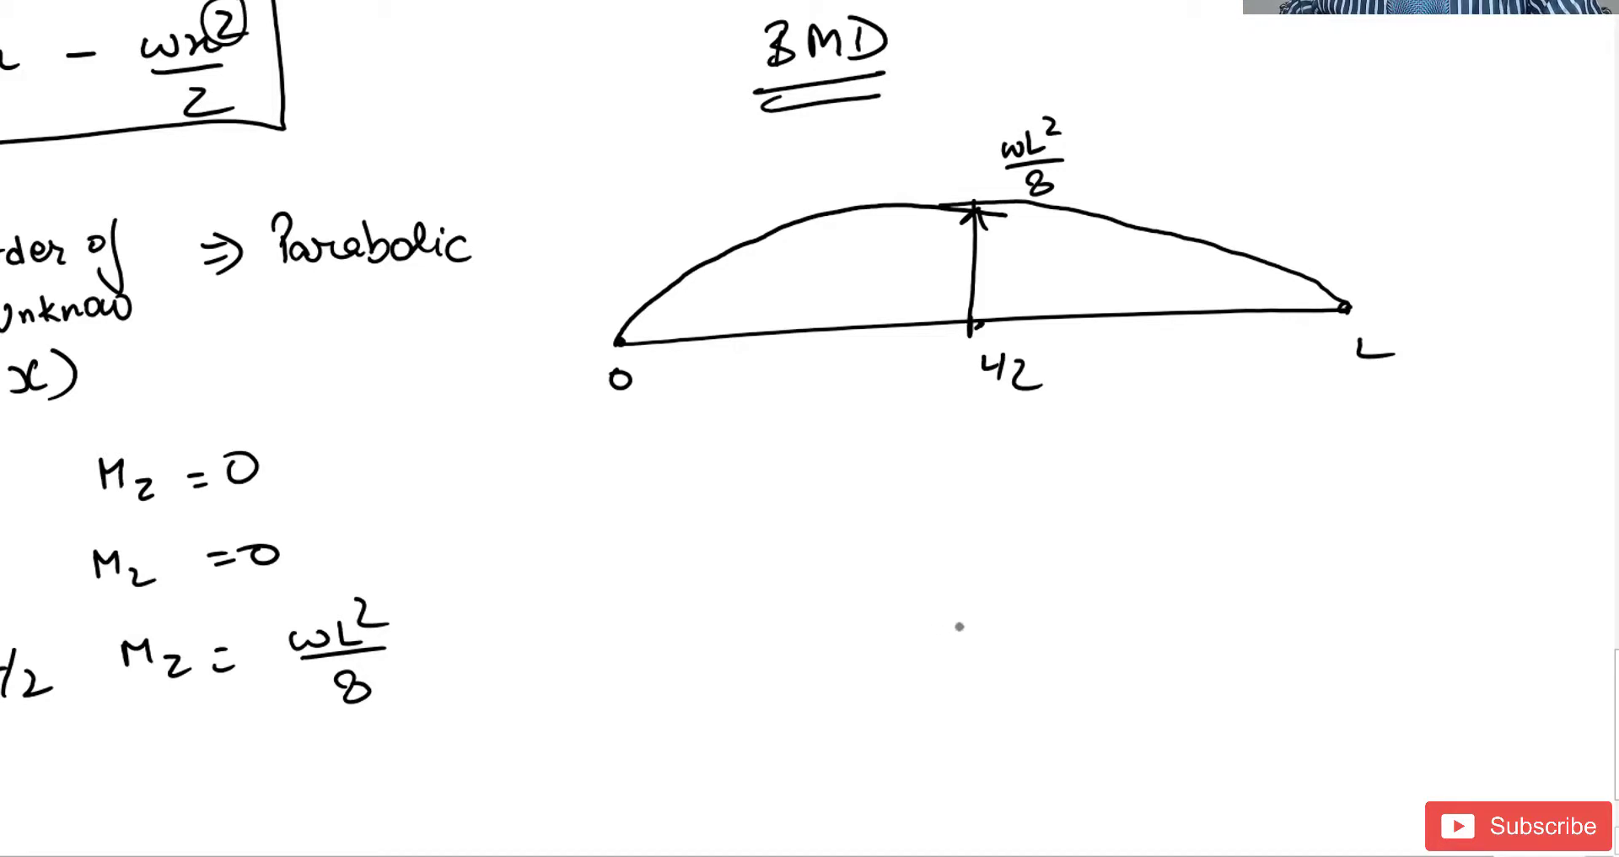
In the handwritten notes, sketch a beam on a roller support with an inclined load and a crossed-out horizontal reaction arrow below the BMD
{"action": "mouse_move", "coordinate": [908, 632]}
{"action": "left_mouse_down"}
{"action": "mouse_move", "coordinate": [1149, 633]}
{"action": "mouse_move", "coordinate": [1126, 666]}
{"action": "mouse_move", "coordinate": [1162, 666]}
{"action": "mouse_move", "coordinate": [1136, 672]}
{"action": "left_mouse_up"}
{"action": "left_click_drag", "start_coordinate": [1154, 672], "coordinate": [1175, 695]}
{"action": "left_click_drag", "start_coordinate": [1144, 707], "coordinate": [1151, 717]}
{"action": "left_click_drag", "start_coordinate": [1166, 706], "coordinate": [1161, 717]}
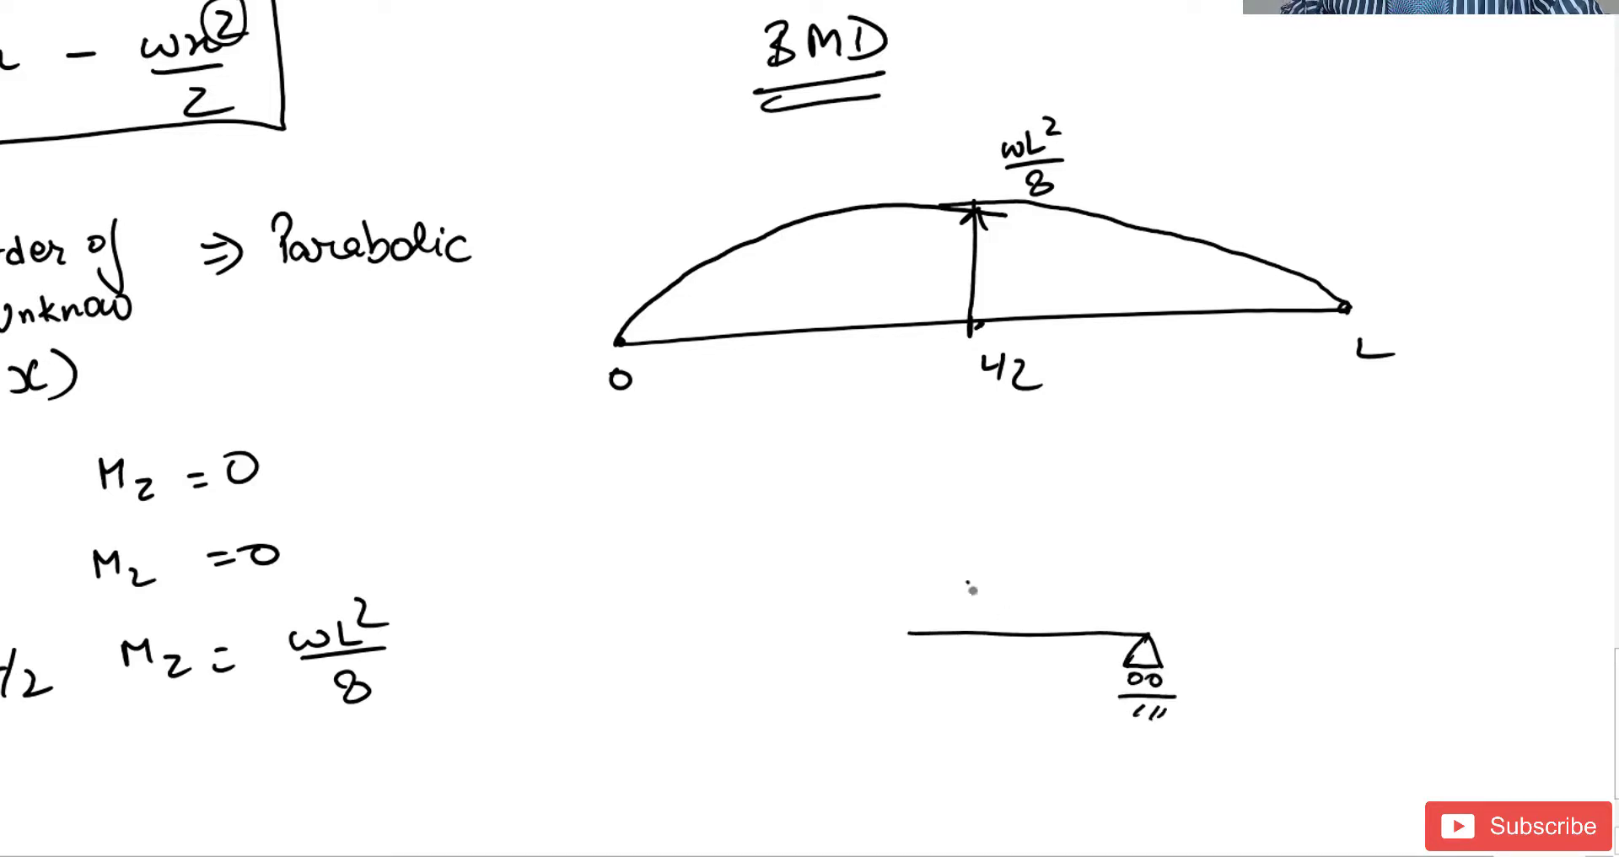
{"action": "left_click_drag", "start_coordinate": [968, 582], "coordinate": [998, 624]}
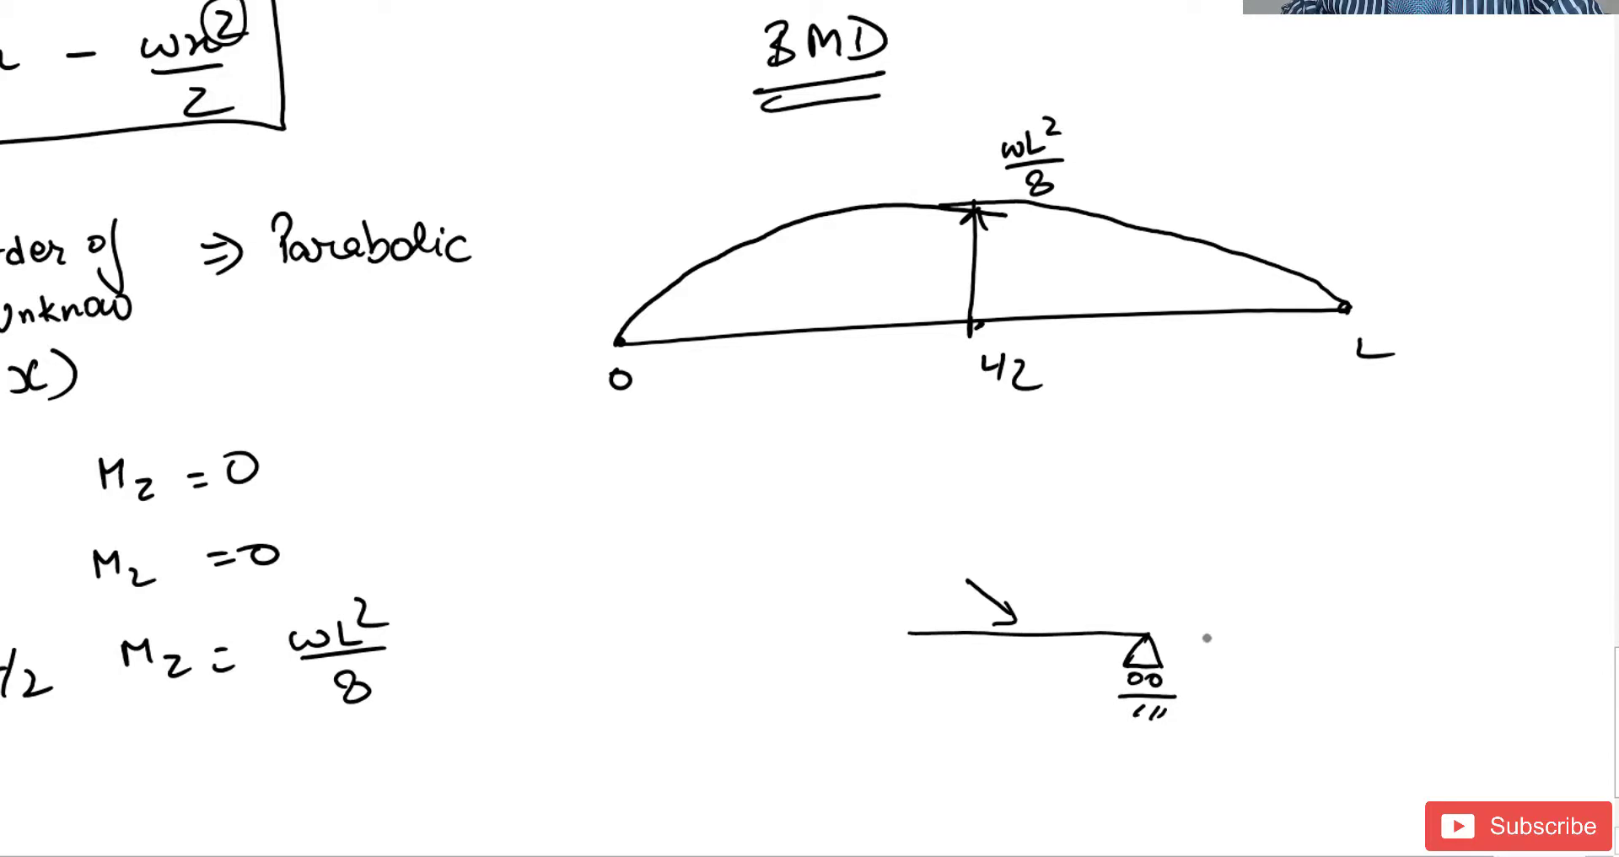
{"action": "left_click_drag", "start_coordinate": [1286, 641], "coordinate": [1236, 648]}
{"action": "mouse_move", "coordinate": [1245, 641]}
{"action": "left_mouse_down"}
{"action": "mouse_move", "coordinate": [1233, 649]}
{"action": "mouse_move", "coordinate": [1249, 654]}
{"action": "left_mouse_up"}
{"action": "mouse_move", "coordinate": [1260, 636]}
{"action": "left_mouse_down"}
{"action": "mouse_move", "coordinate": [1277, 653]}
{"action": "mouse_move", "coordinate": [1260, 656]}
{"action": "left_mouse_up"}
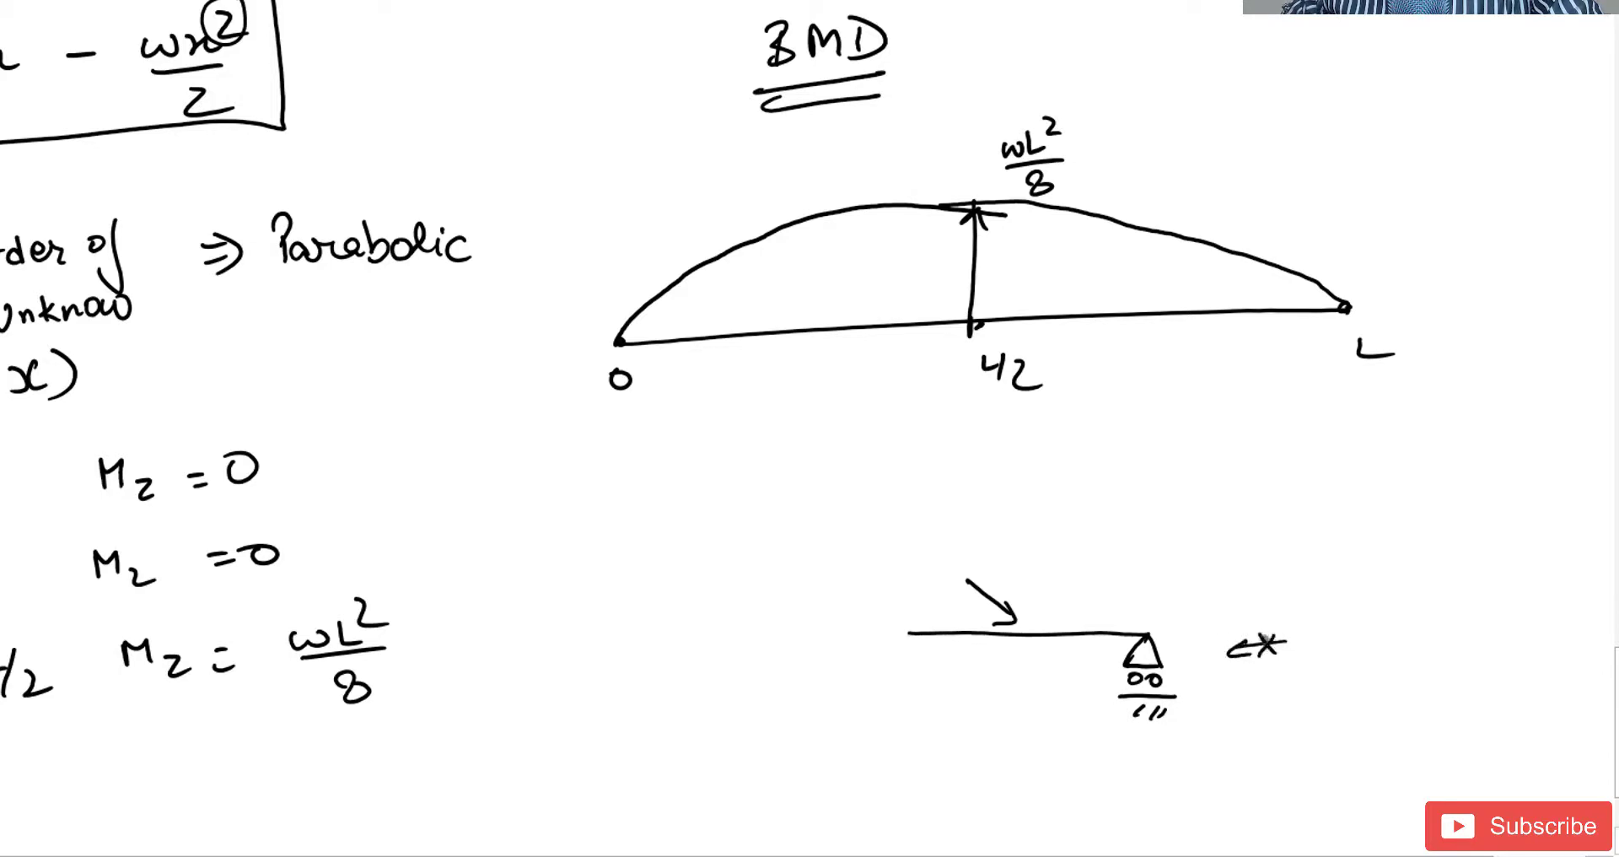
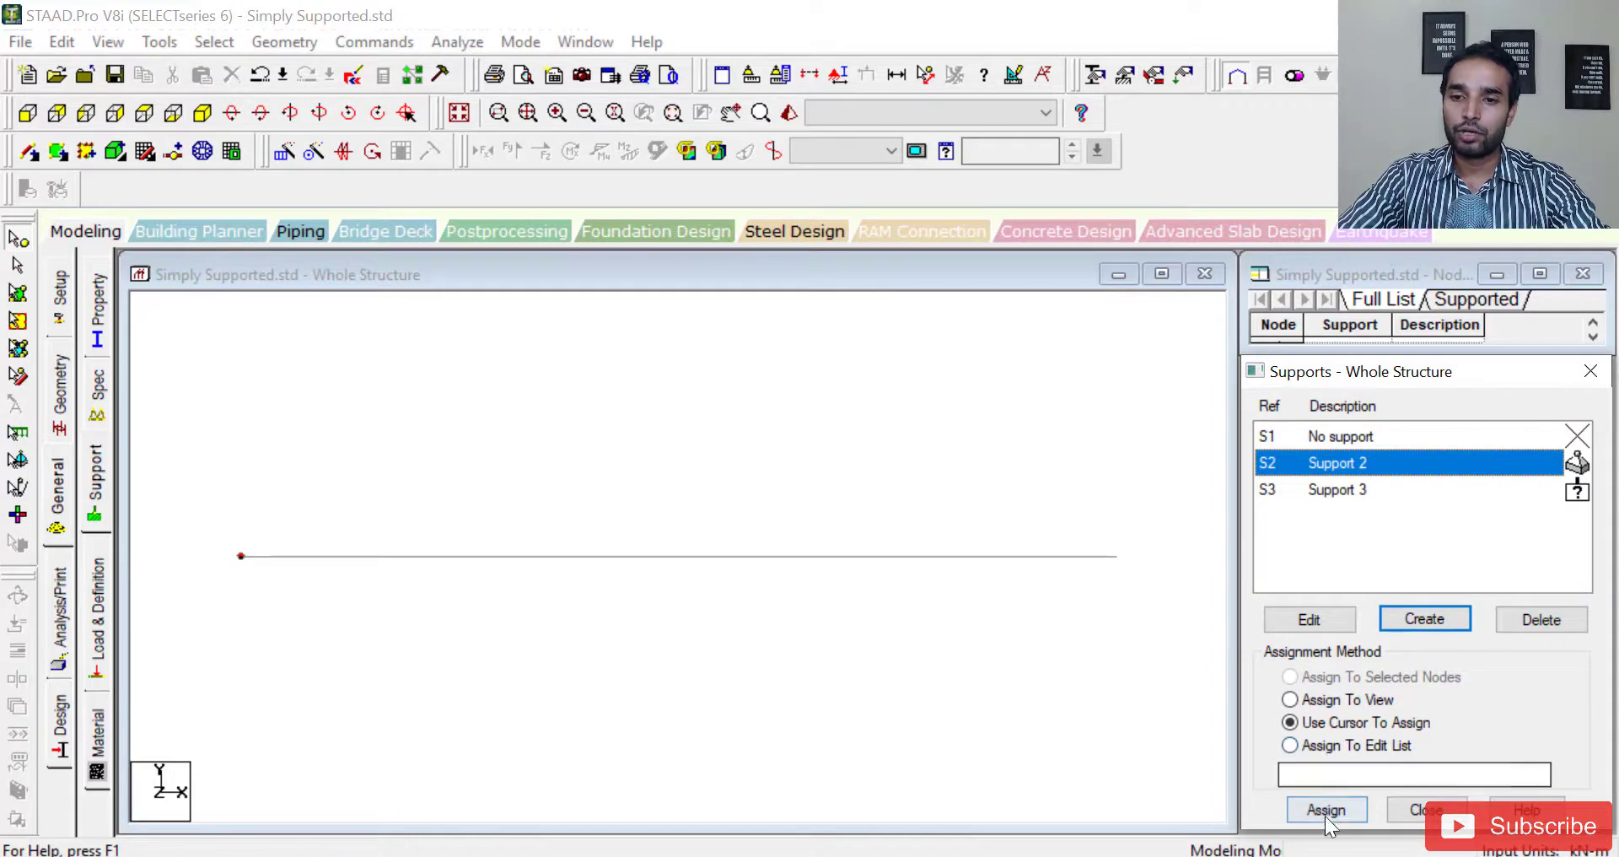
In STAAD.Pro, assign pinned Support 2 to node 1 and Support 3 to node 2, at opposite ends of the beam
{"action": "left_click", "coordinate": [1329, 811]}
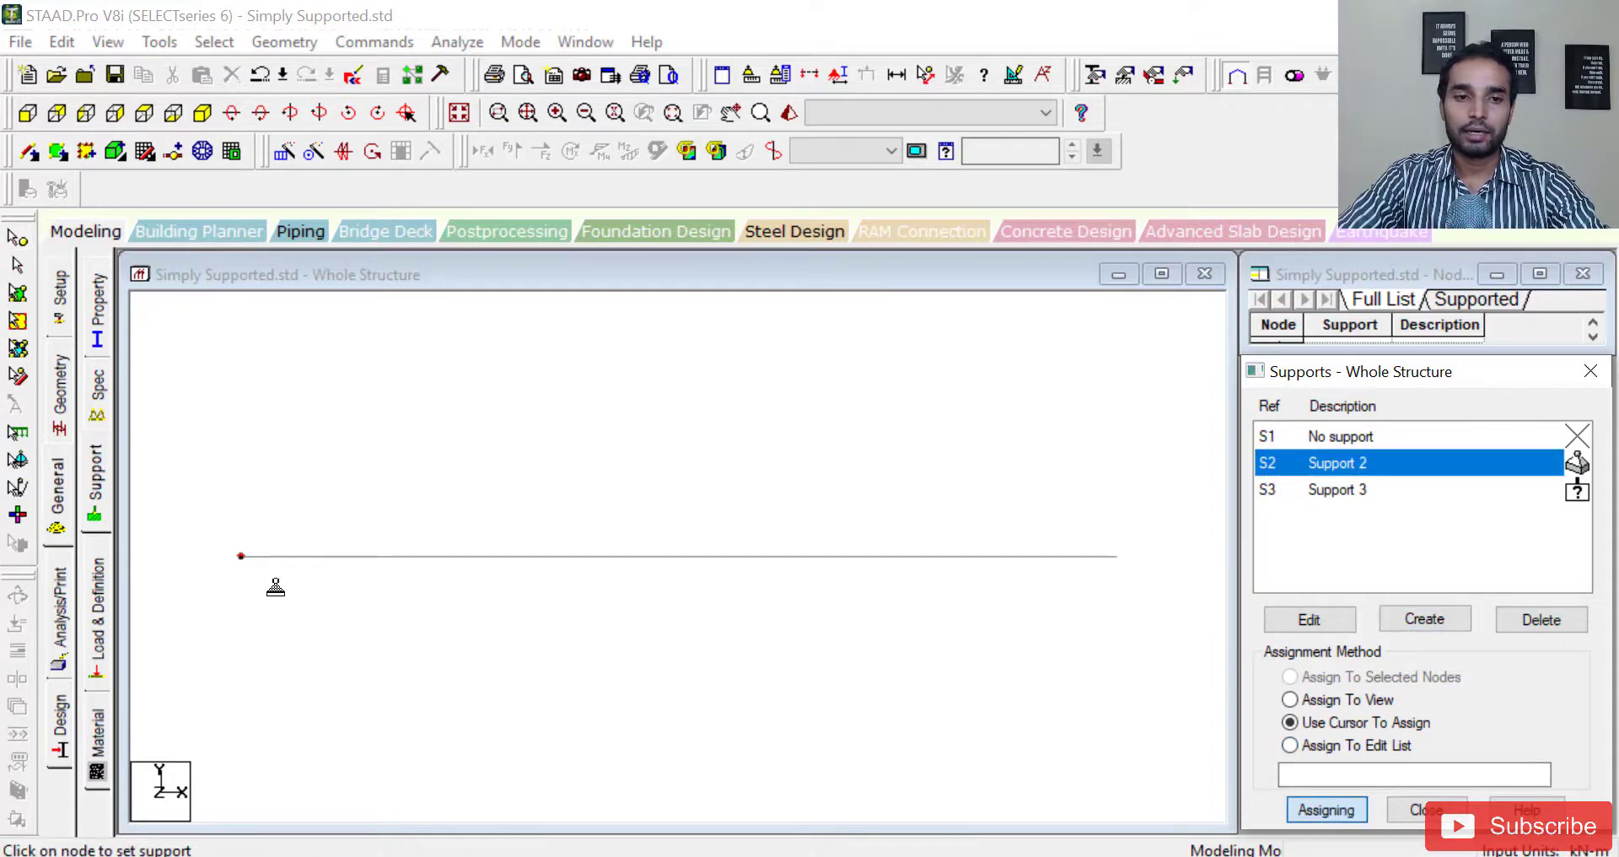
{"action": "left_click", "coordinate": [241, 558]}
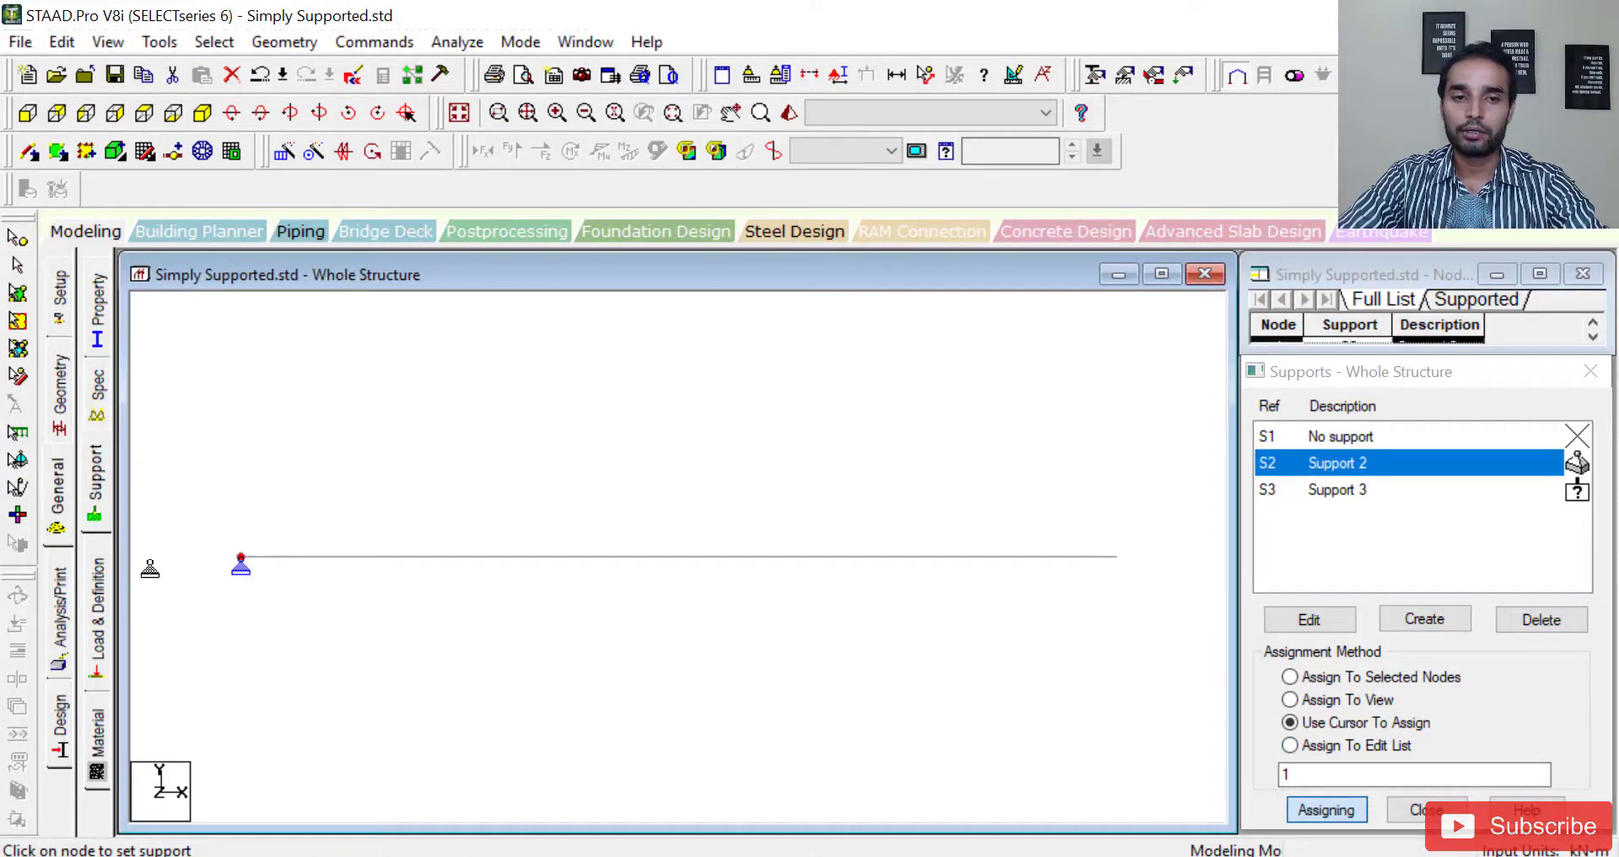
{"action": "left_click", "coordinate": [1374, 489]}
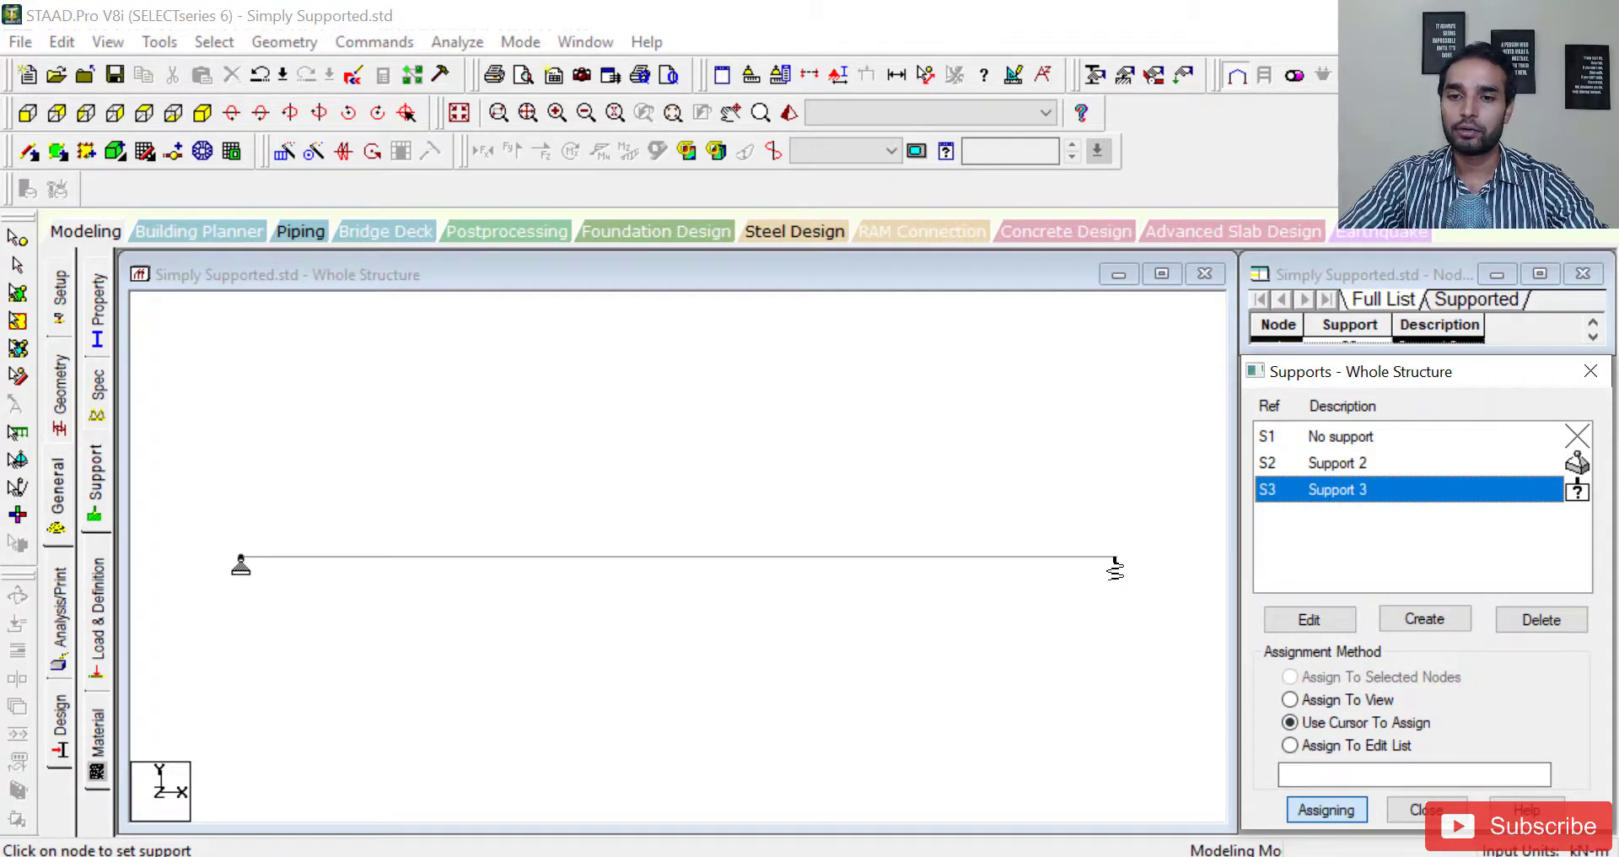
{"action": "left_click", "coordinate": [1116, 559]}
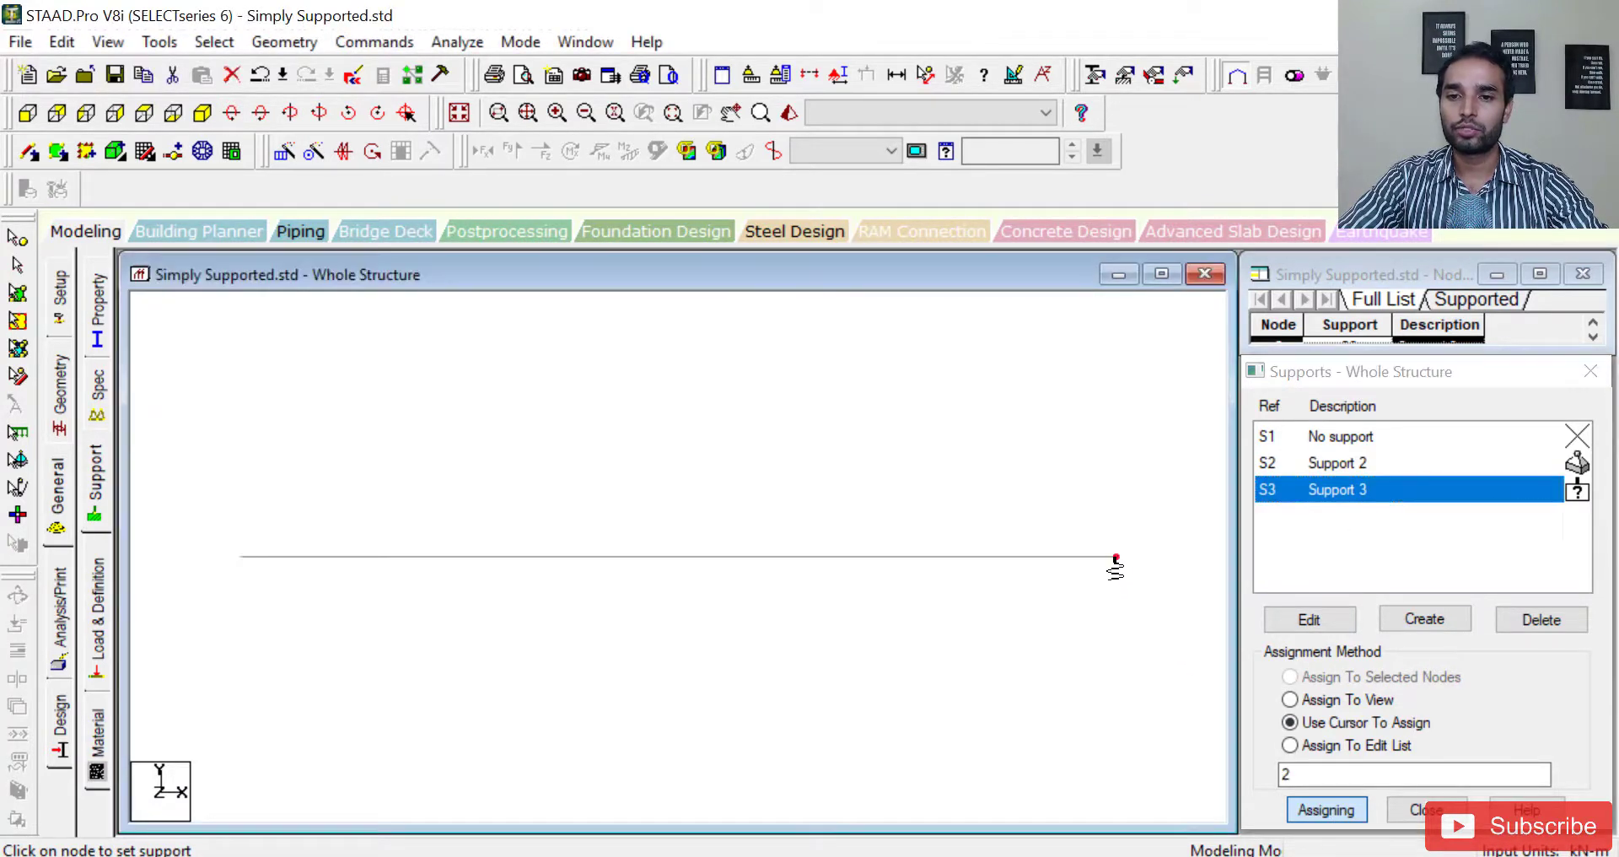
{"action": "left_click", "coordinate": [1383, 493]}
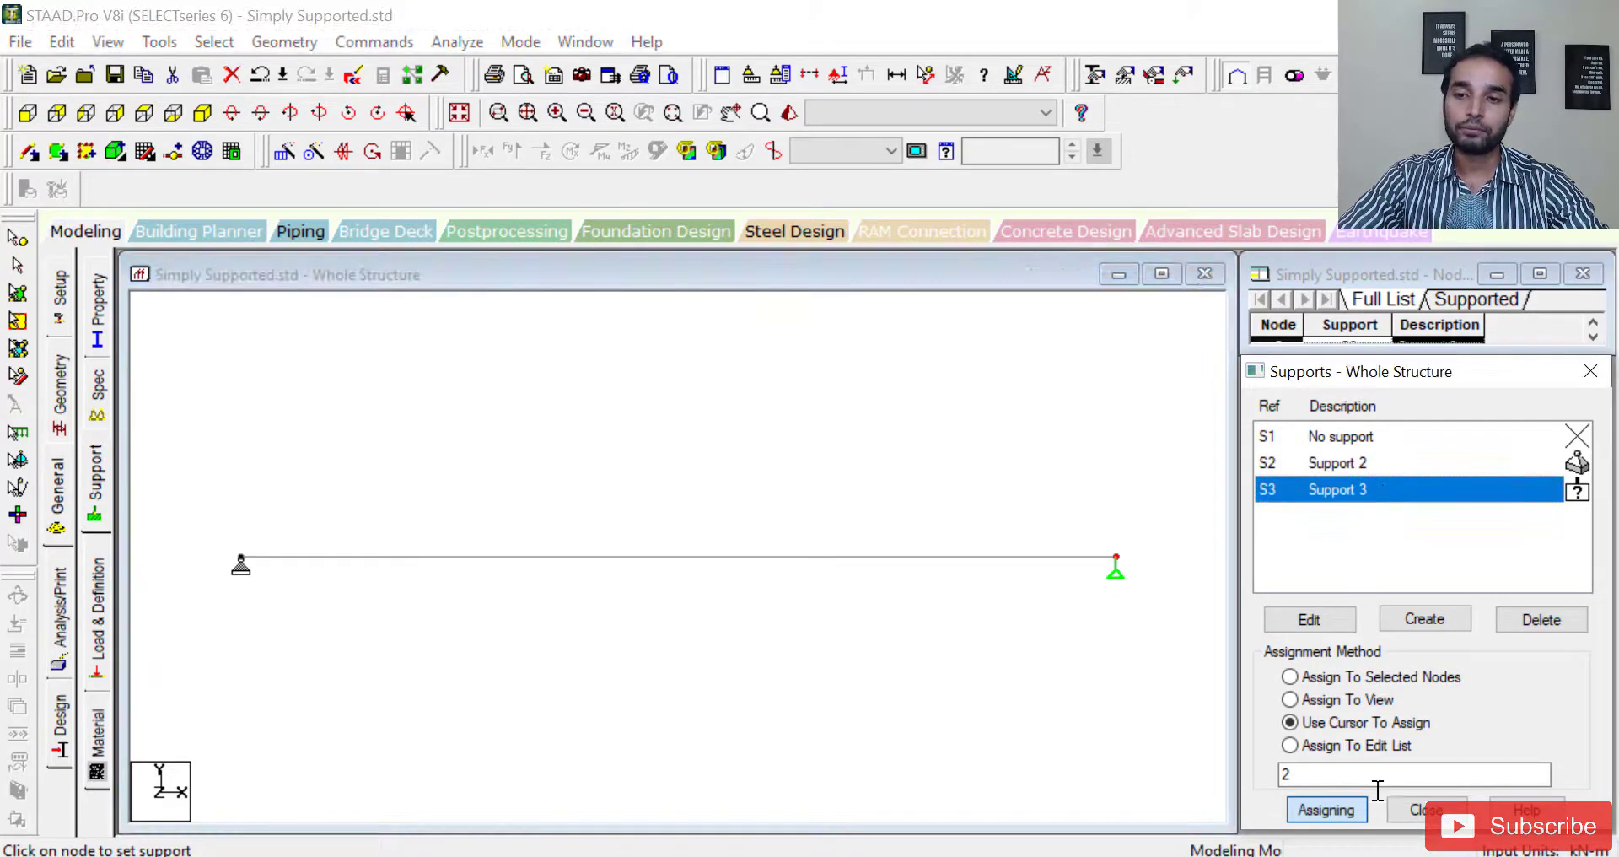
{"action": "left_click", "coordinate": [1348, 811]}
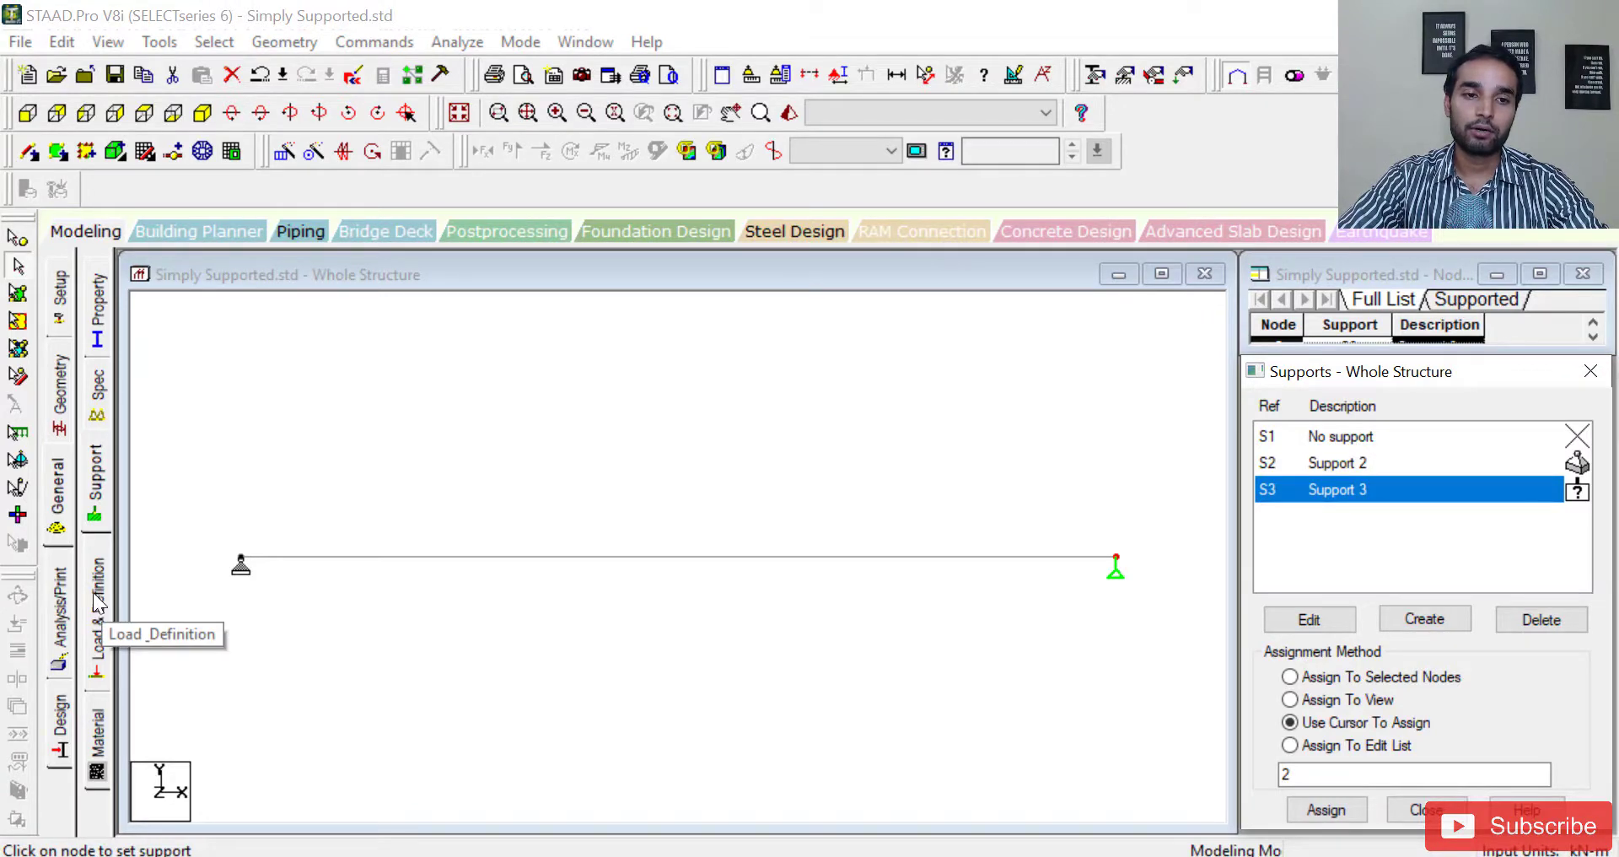
Add a primary load case numbered 1 and titled LOAD CASE 1, with loading type None
{"action": "left_click", "coordinate": [101, 649]}
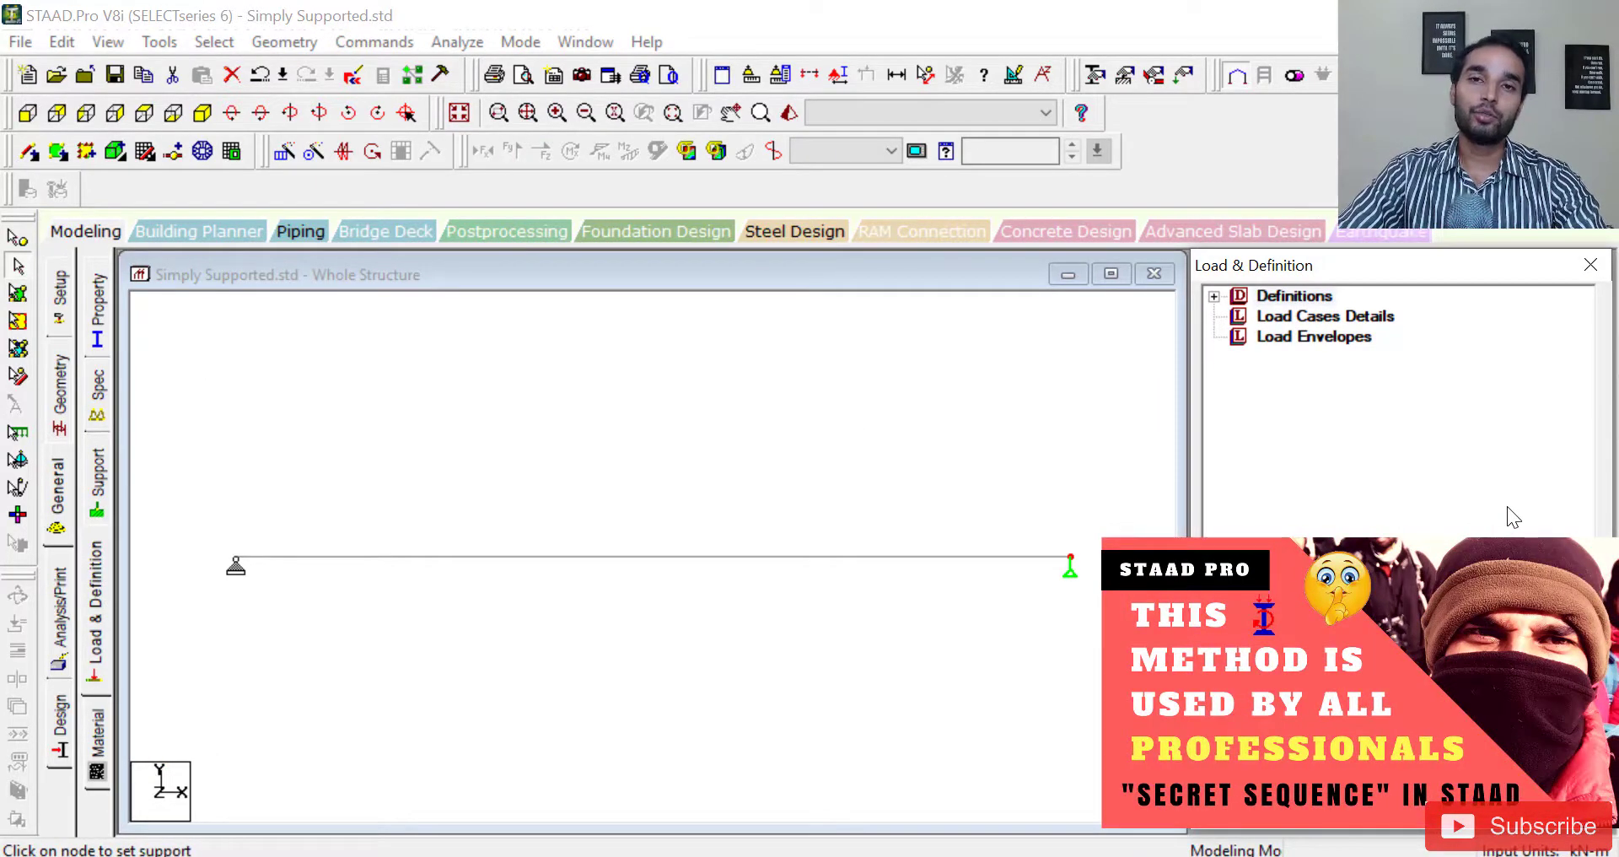
{"action": "left_click", "coordinate": [1333, 316]}
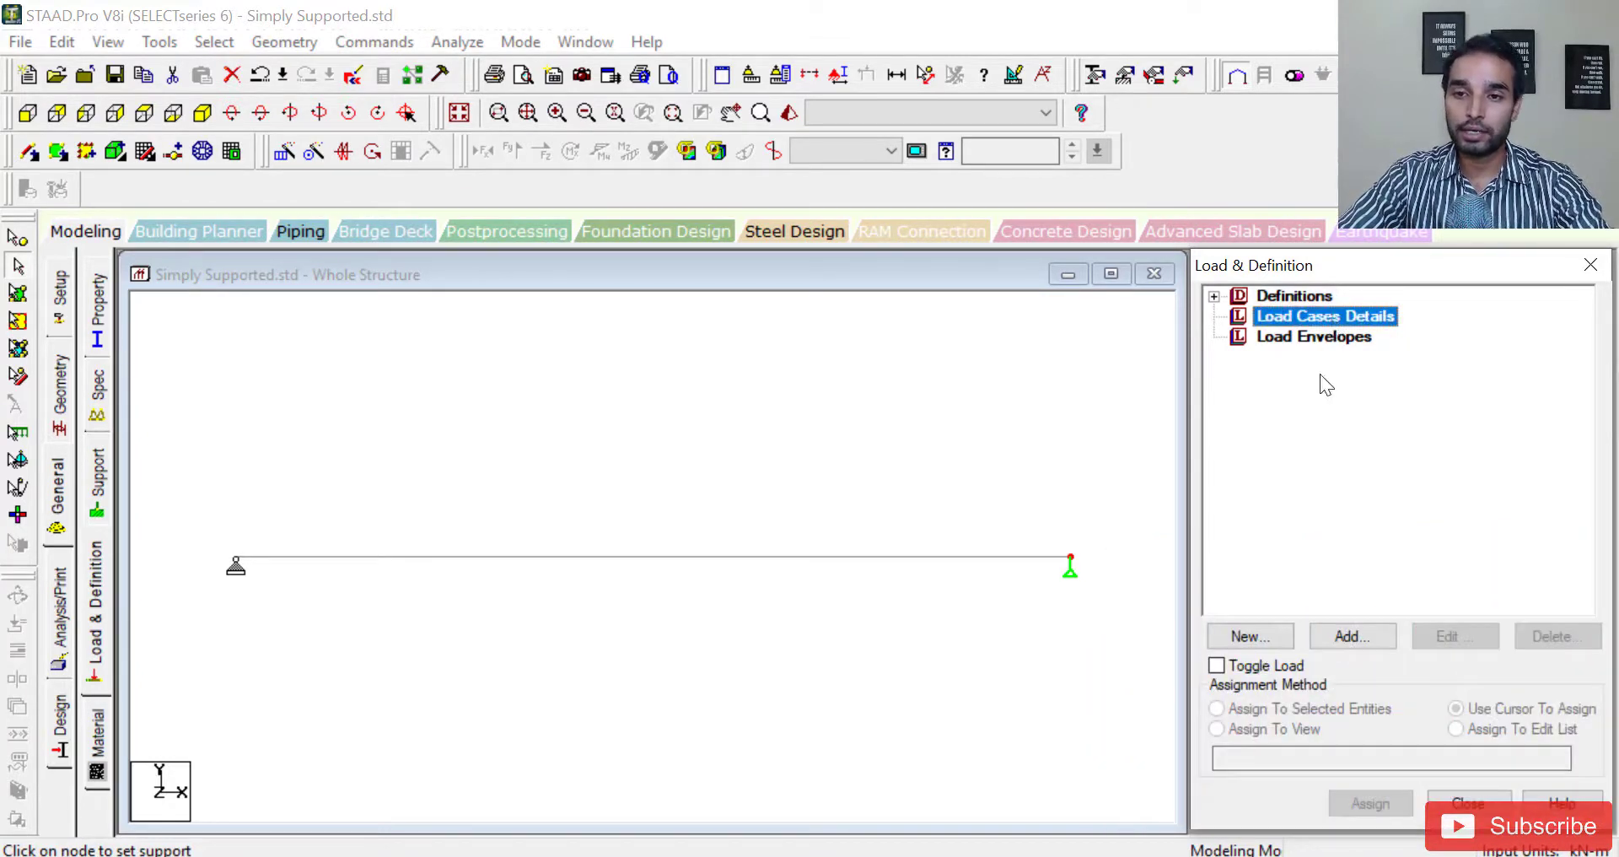
{"action": "left_click", "coordinate": [1350, 634]}
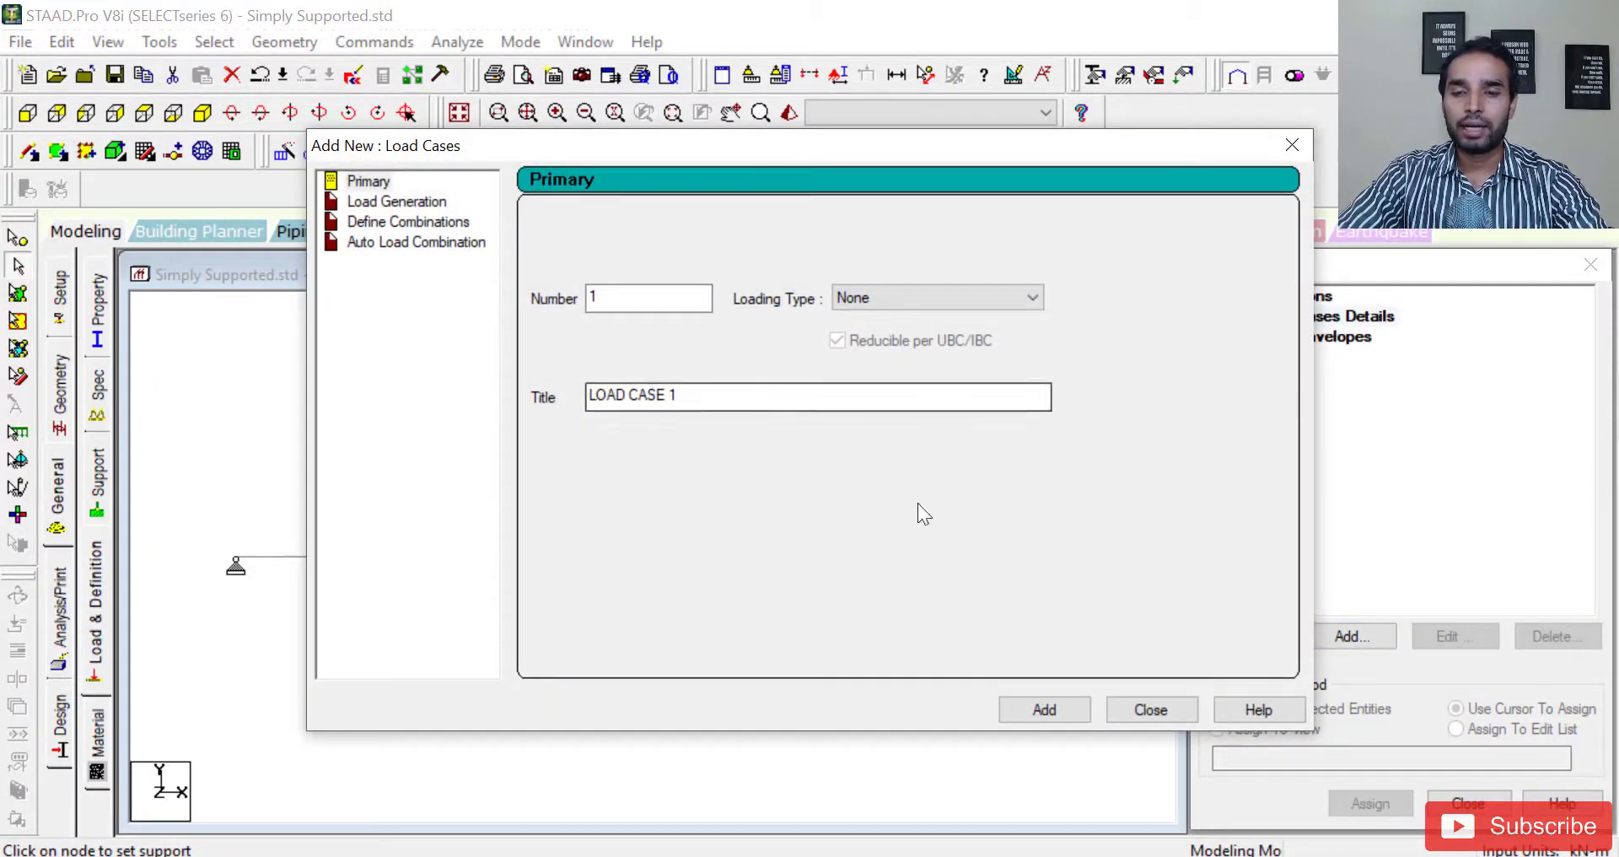
{"action": "left_click", "coordinate": [1060, 711]}
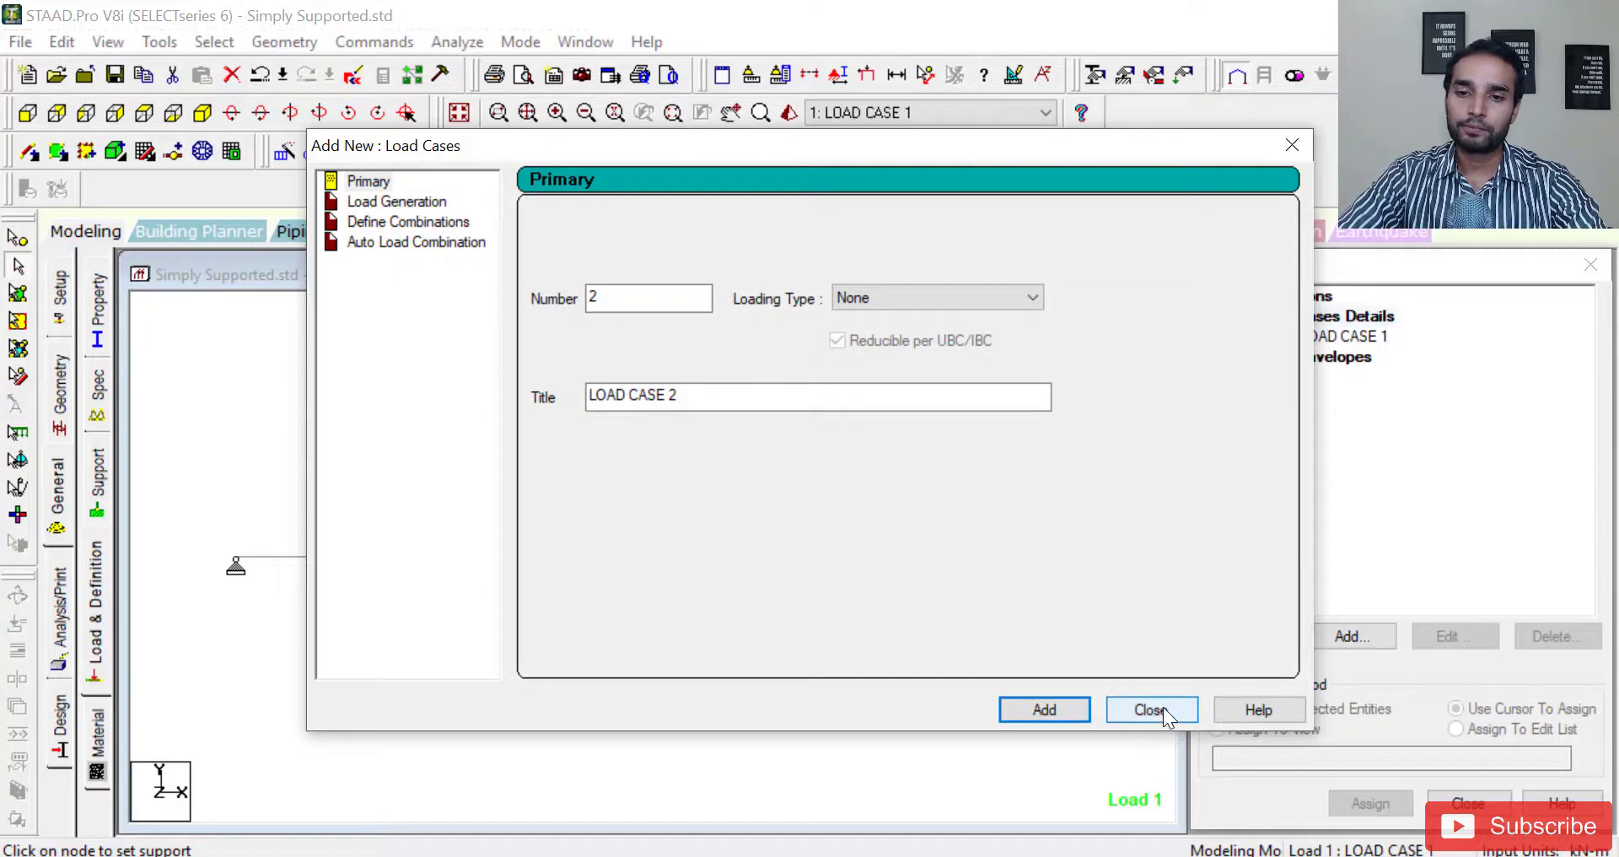
{"action": "left_click", "coordinate": [1161, 711]}
Add a uniform member force of -5 kN/m in the GY direction to LOAD CASE 1
{"action": "left_click", "coordinate": [1334, 339]}
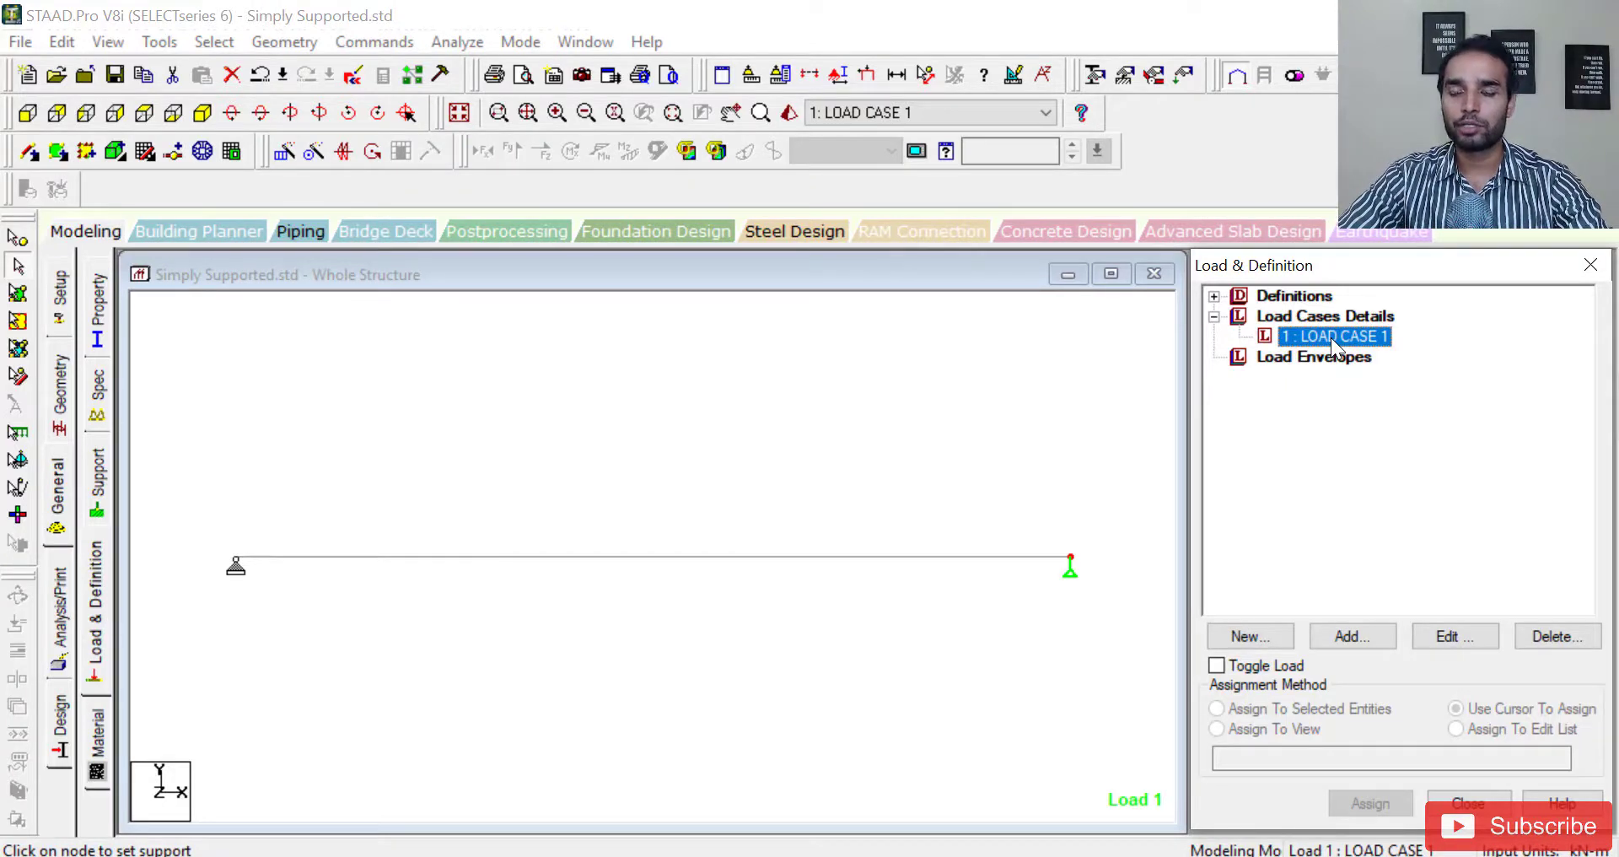
{"action": "left_click", "coordinate": [1357, 643]}
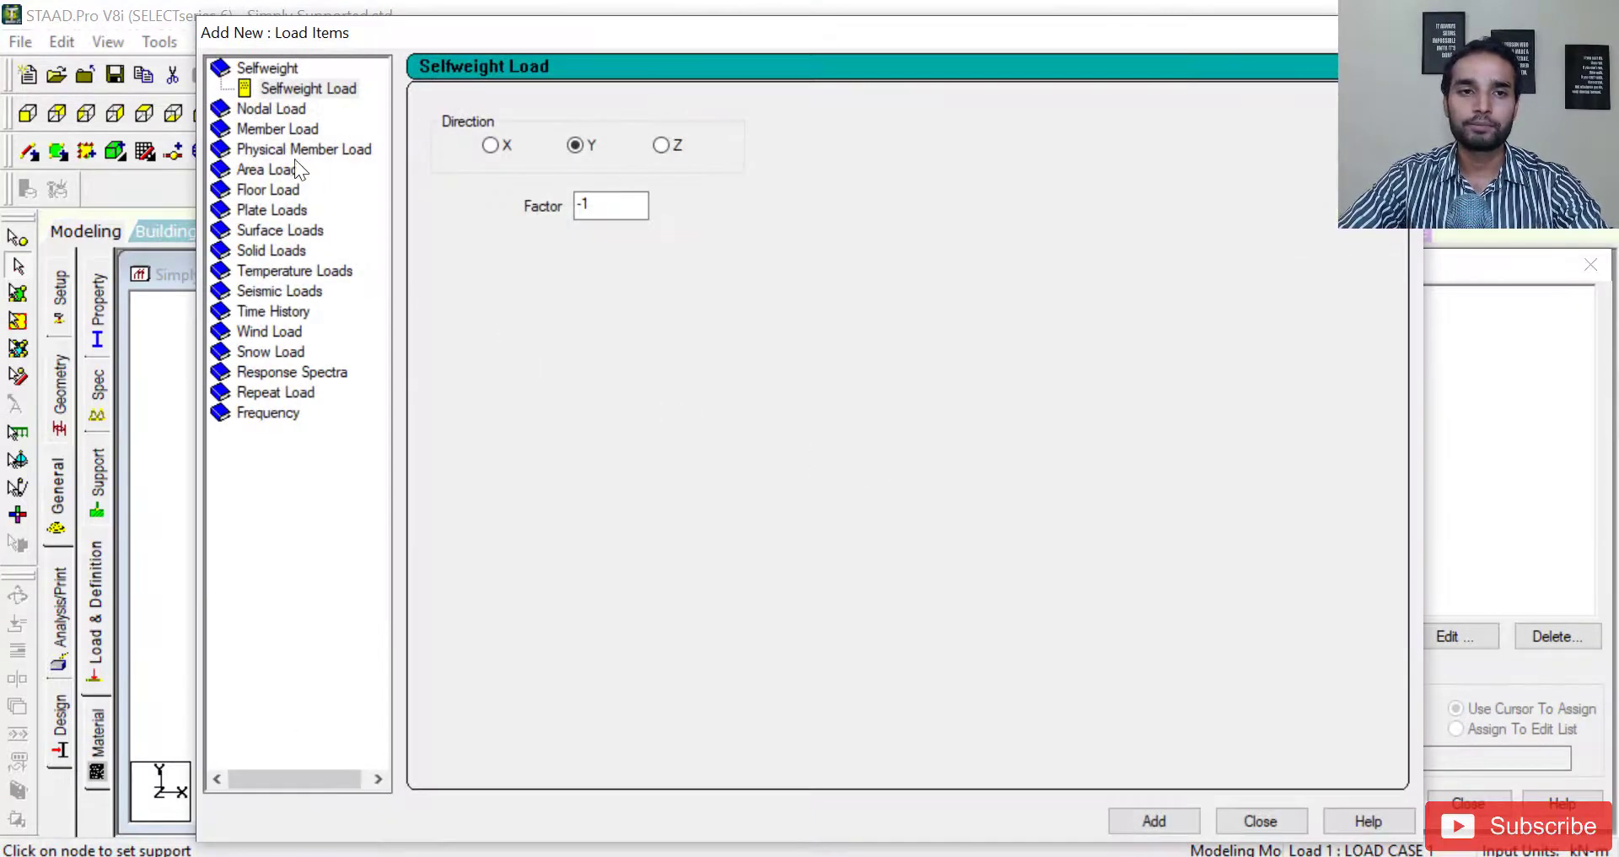
{"action": "left_click", "coordinate": [277, 129]}
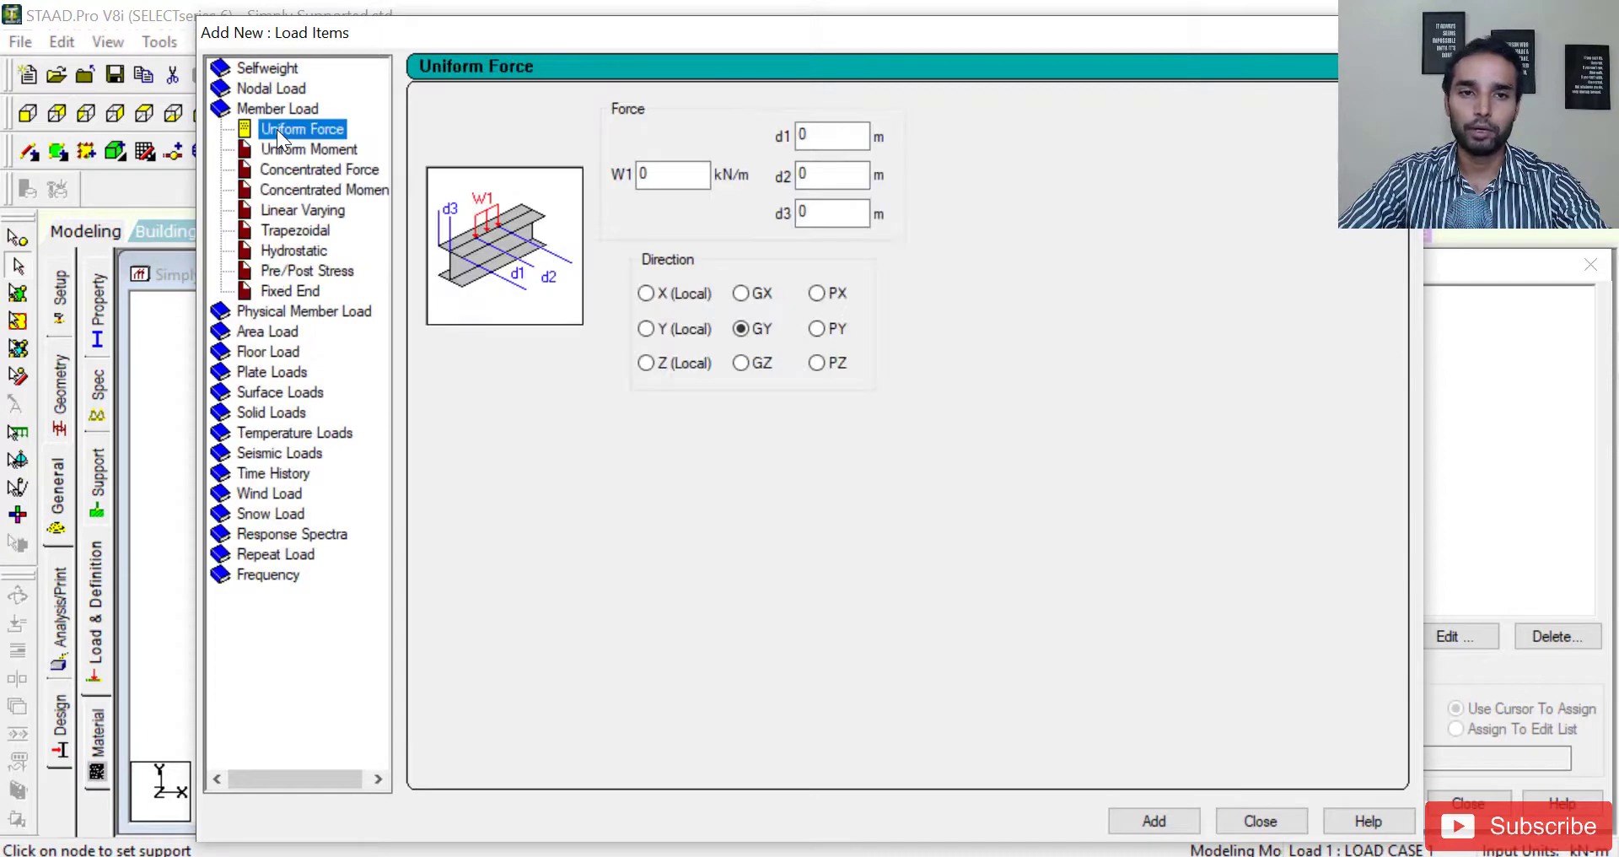
{"action": "left_click_drag", "start_coordinate": [665, 177], "coordinate": [608, 179]}
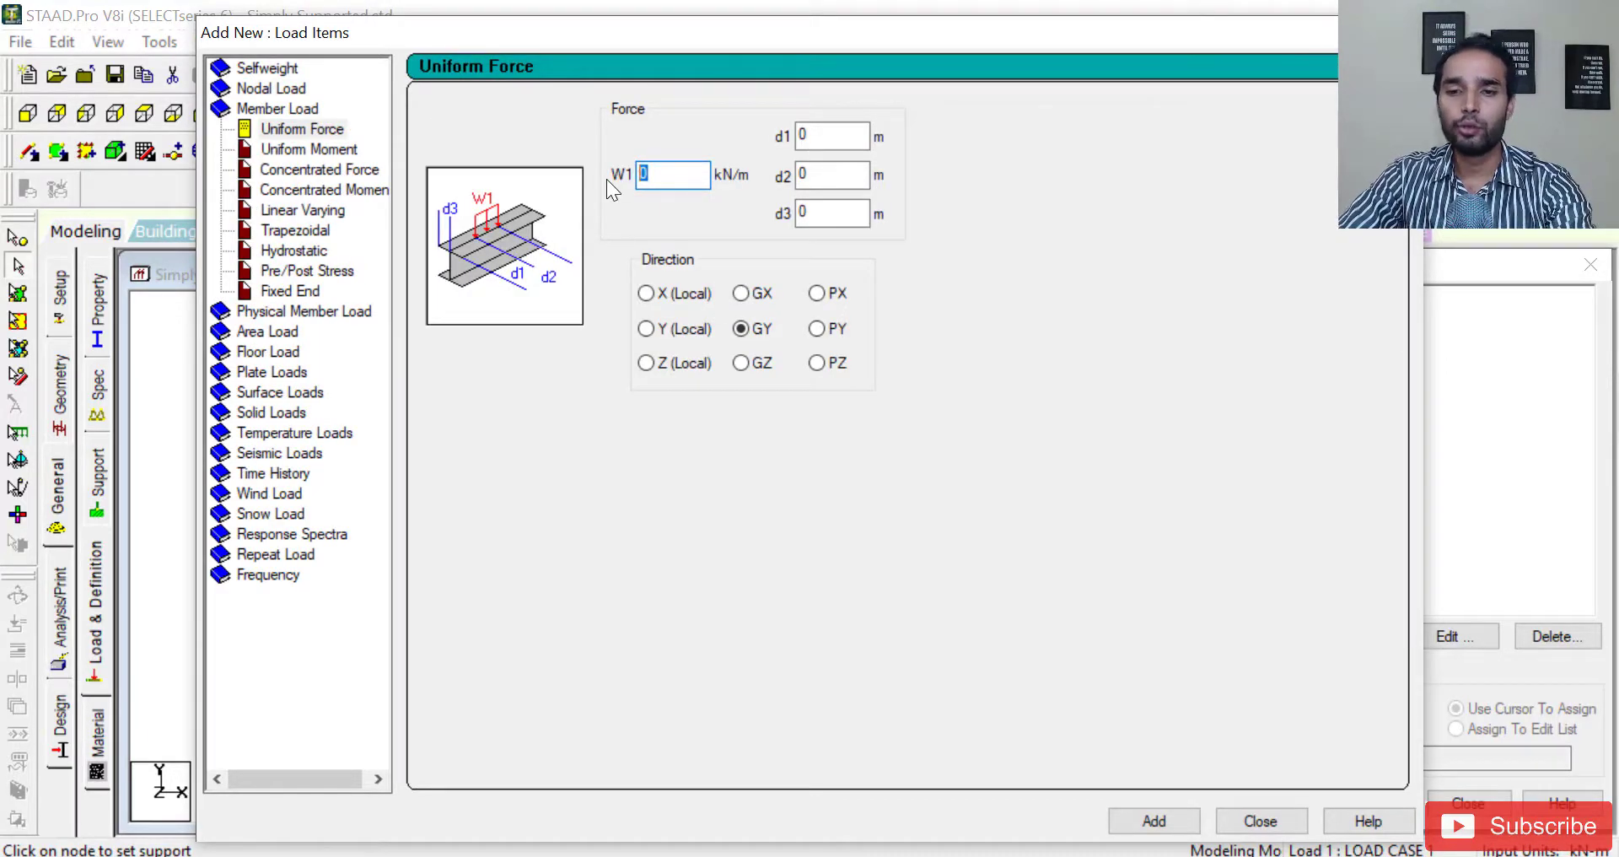
{"action": "type", "text": "-5"}
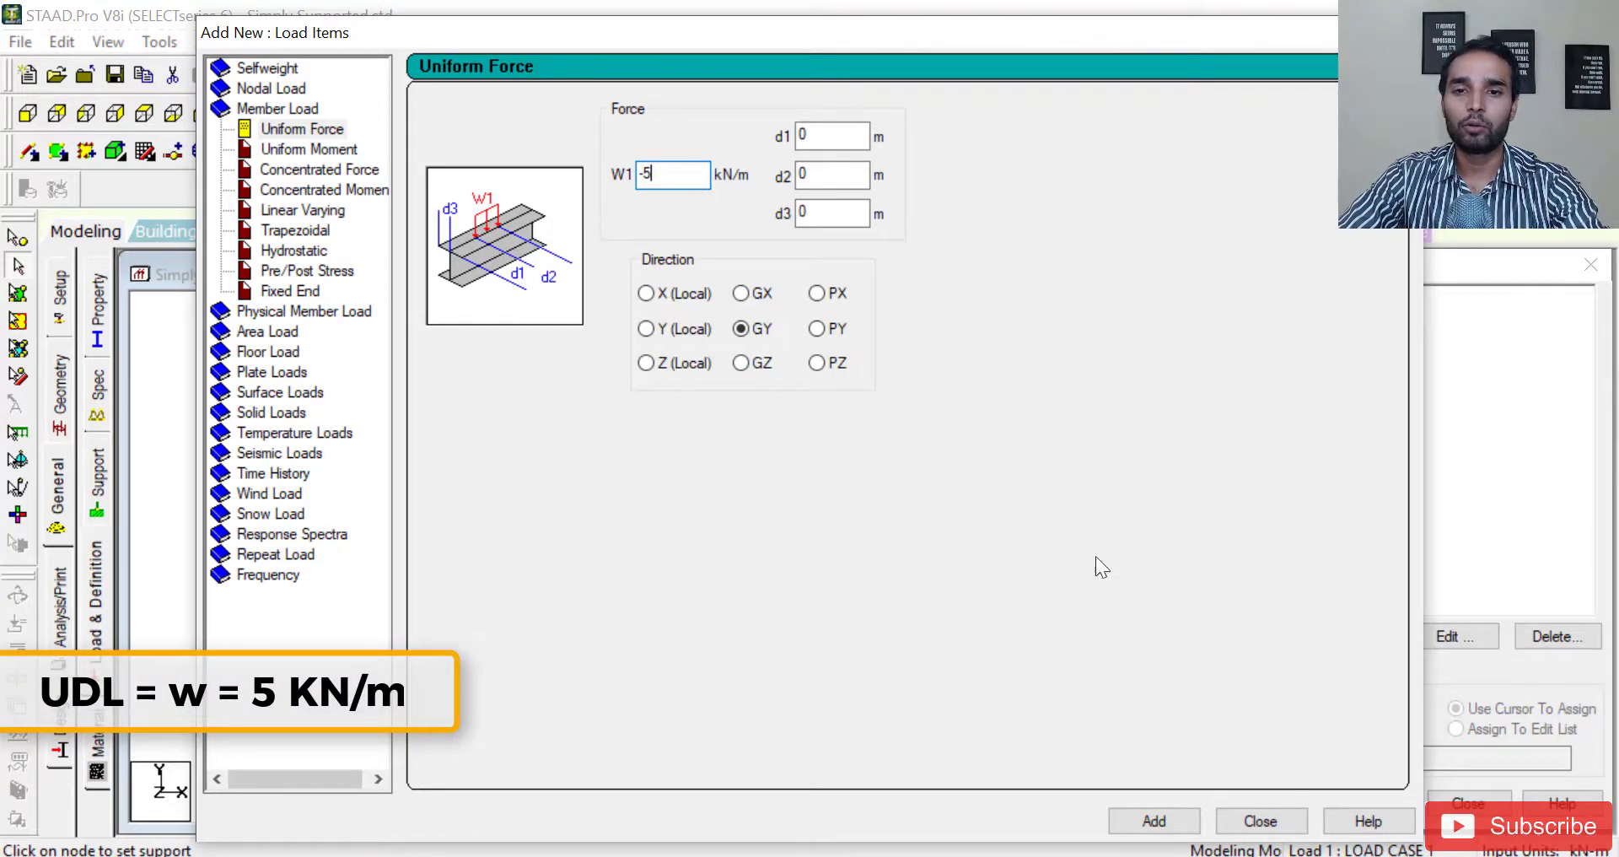
{"action": "left_click", "coordinate": [1185, 820]}
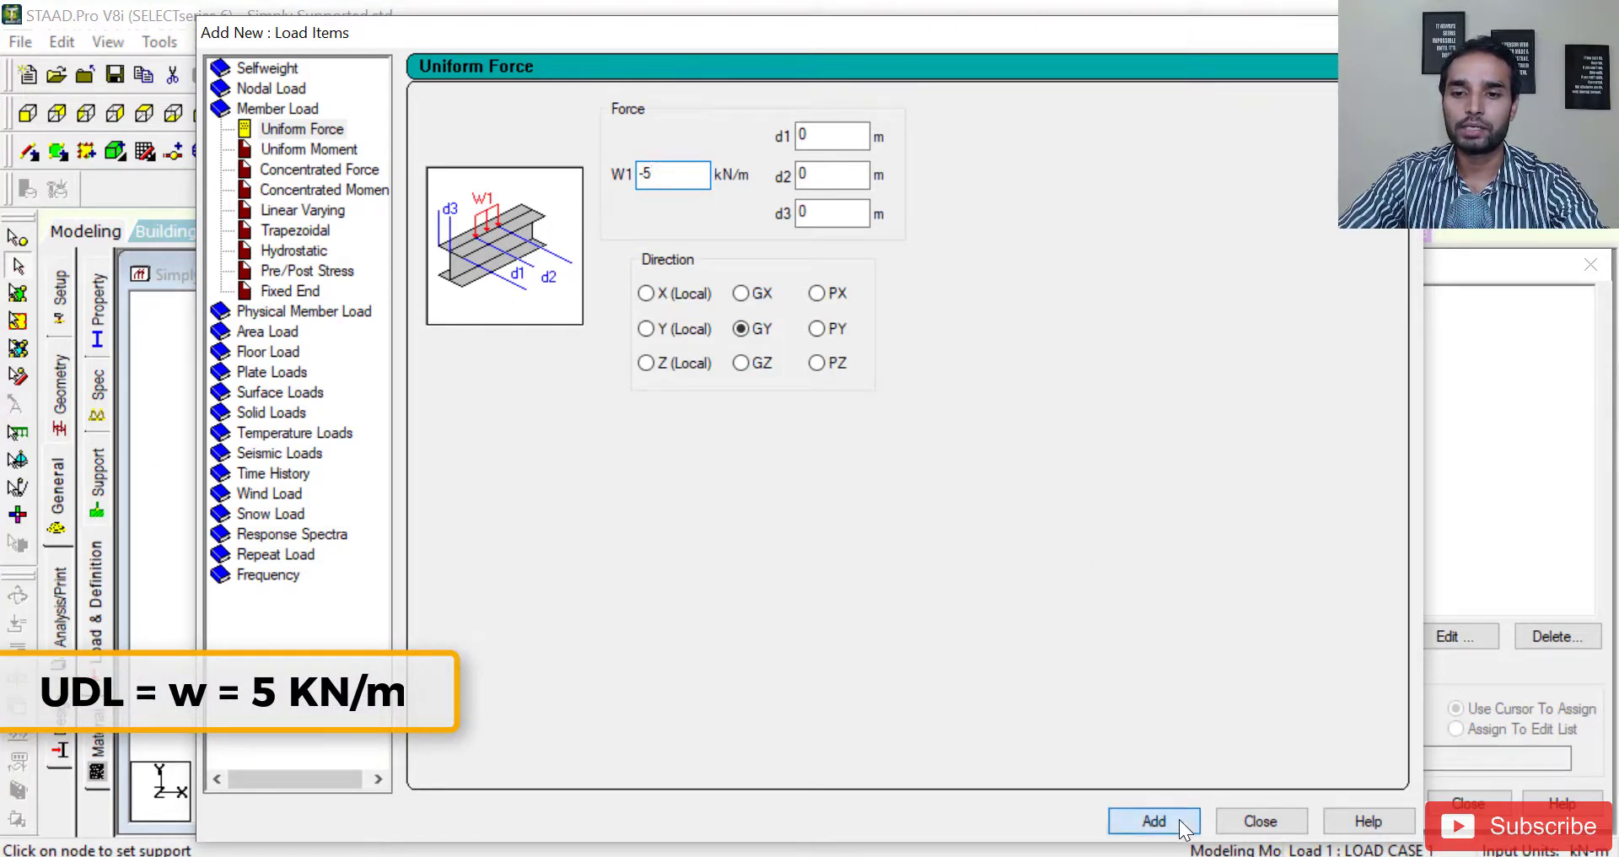
Assign the UNI GY -5 kN/m load of LOAD CASE 1 to the beam member
{"action": "left_click", "coordinate": [1263, 819]}
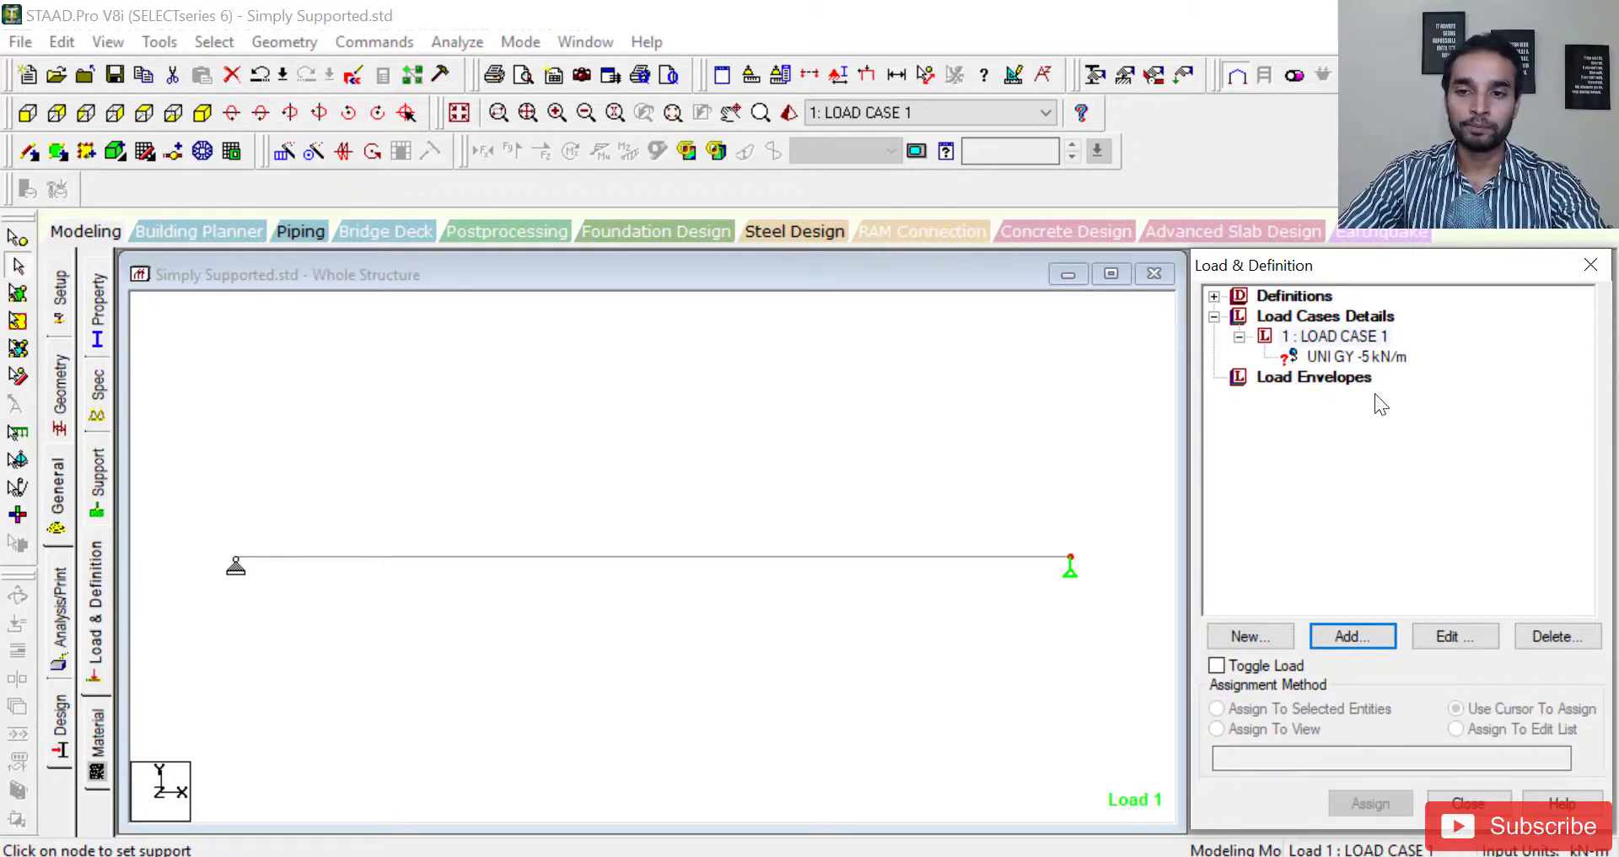
{"action": "left_click", "coordinate": [1365, 359]}
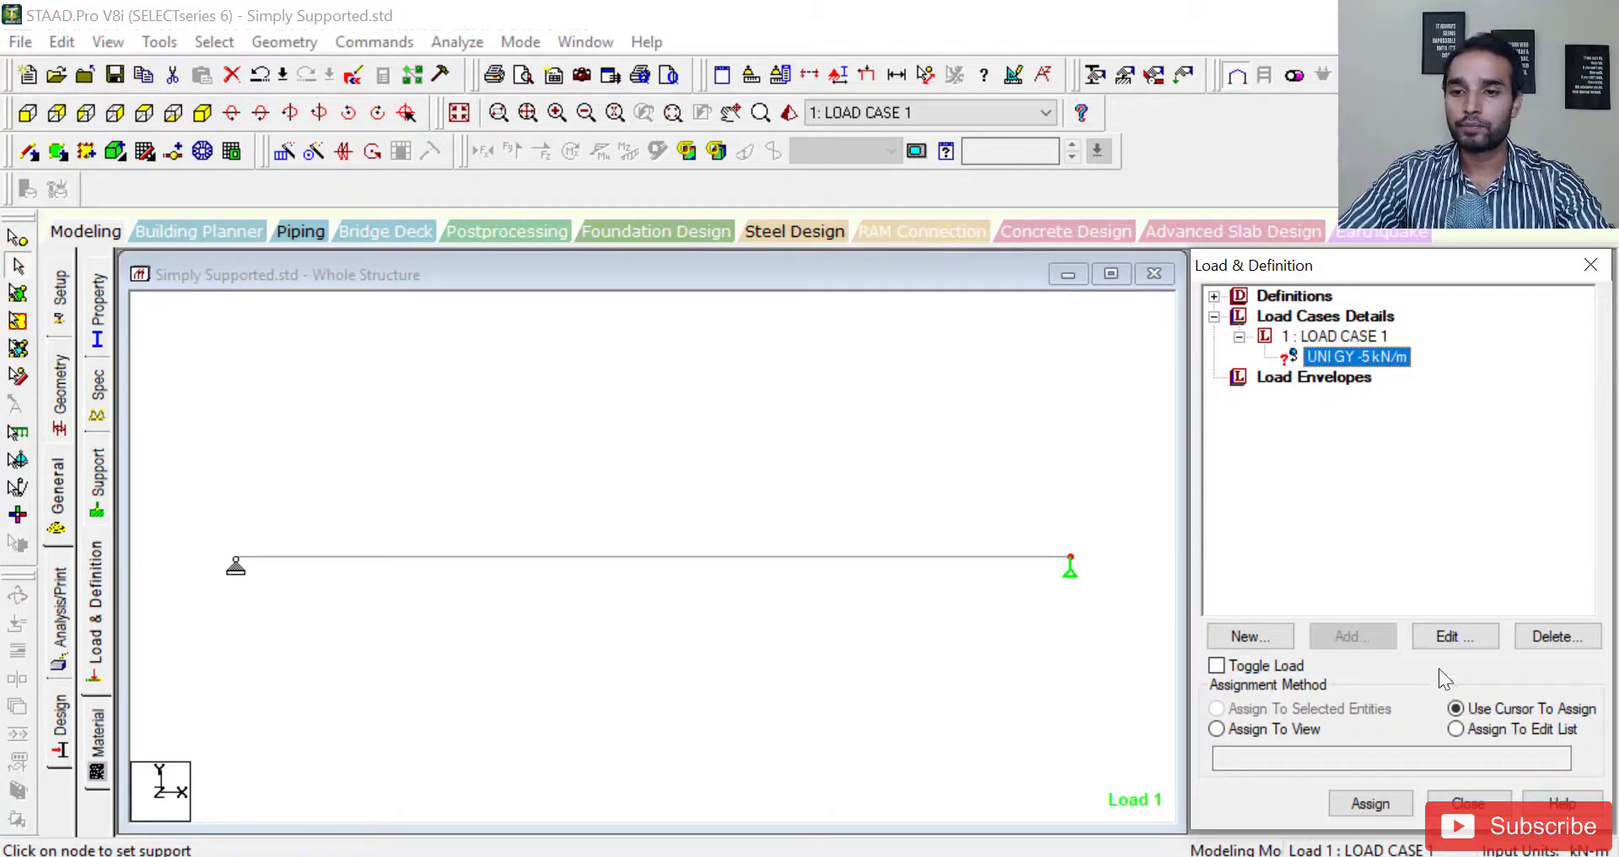
{"action": "left_click", "coordinate": [1370, 803]}
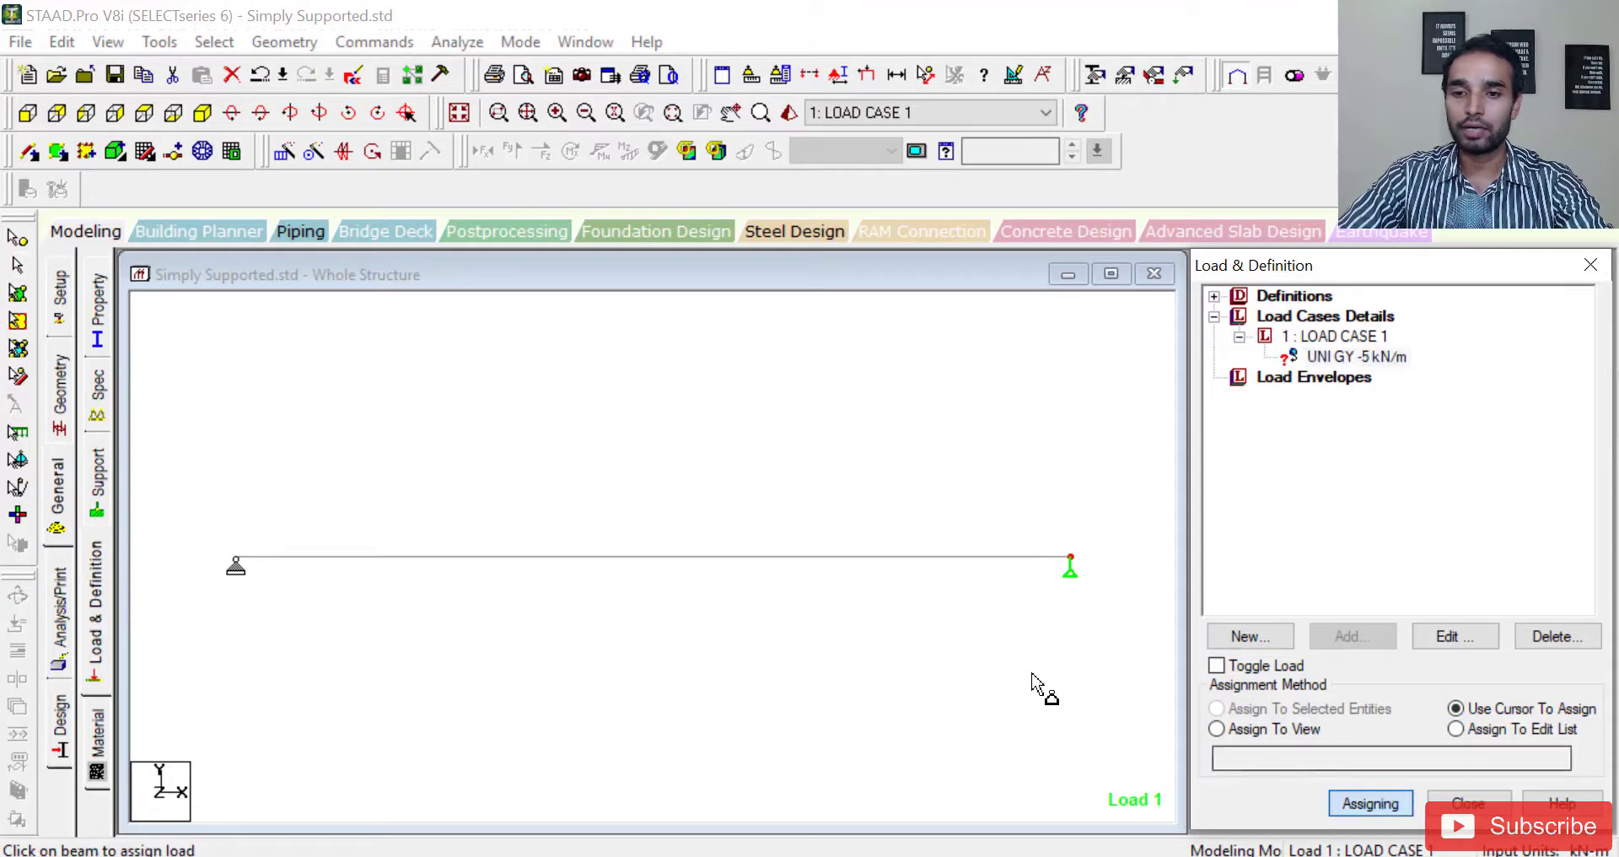
{"action": "left_click", "coordinate": [901, 556]}
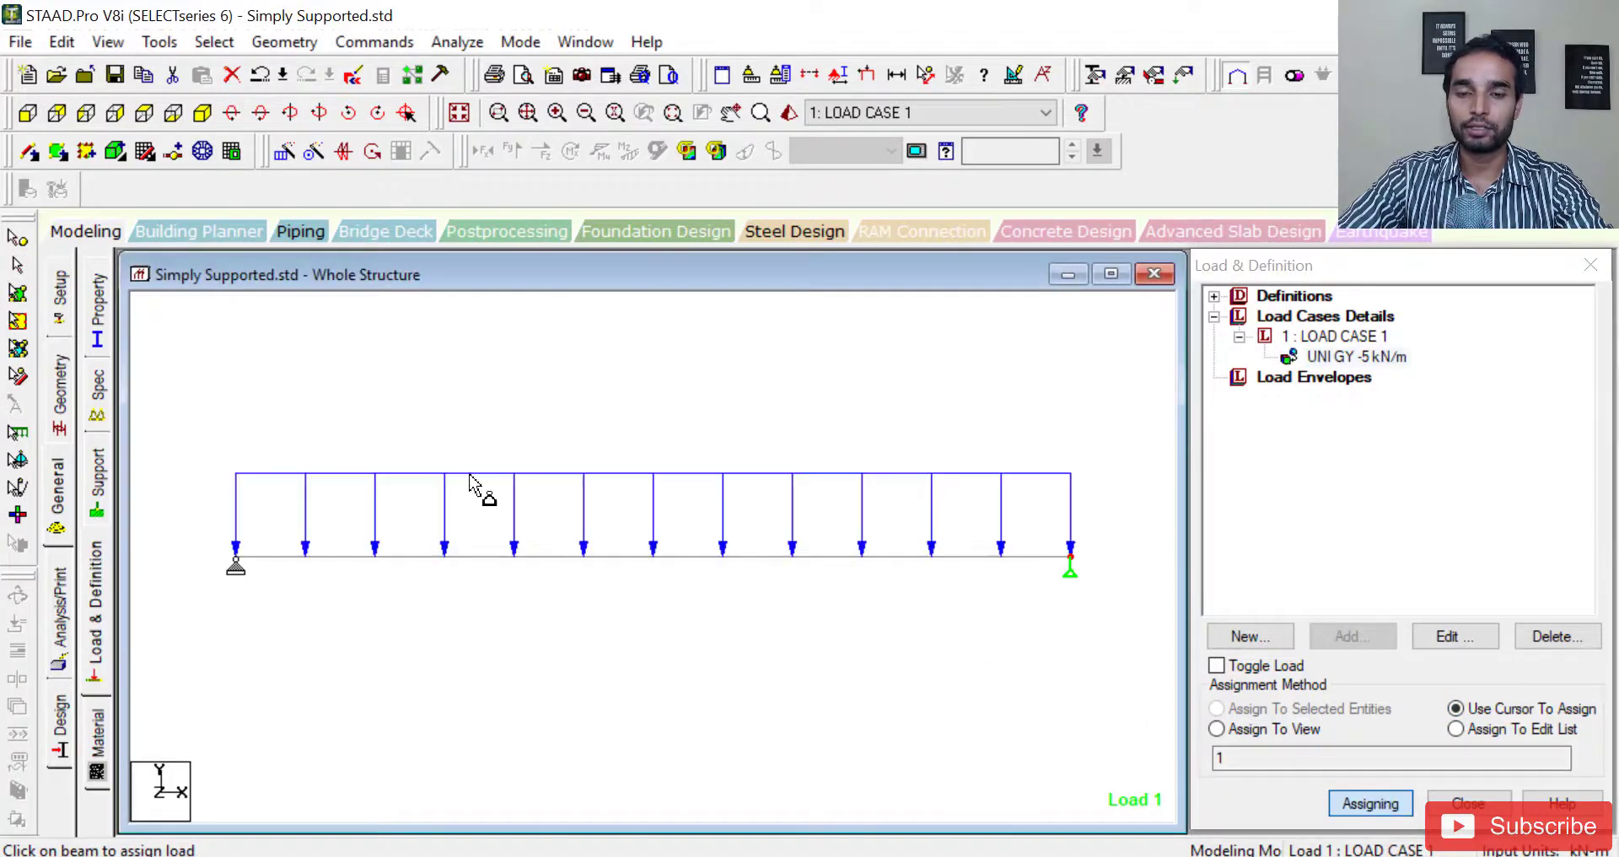
{"action": "left_click", "coordinate": [1341, 357]}
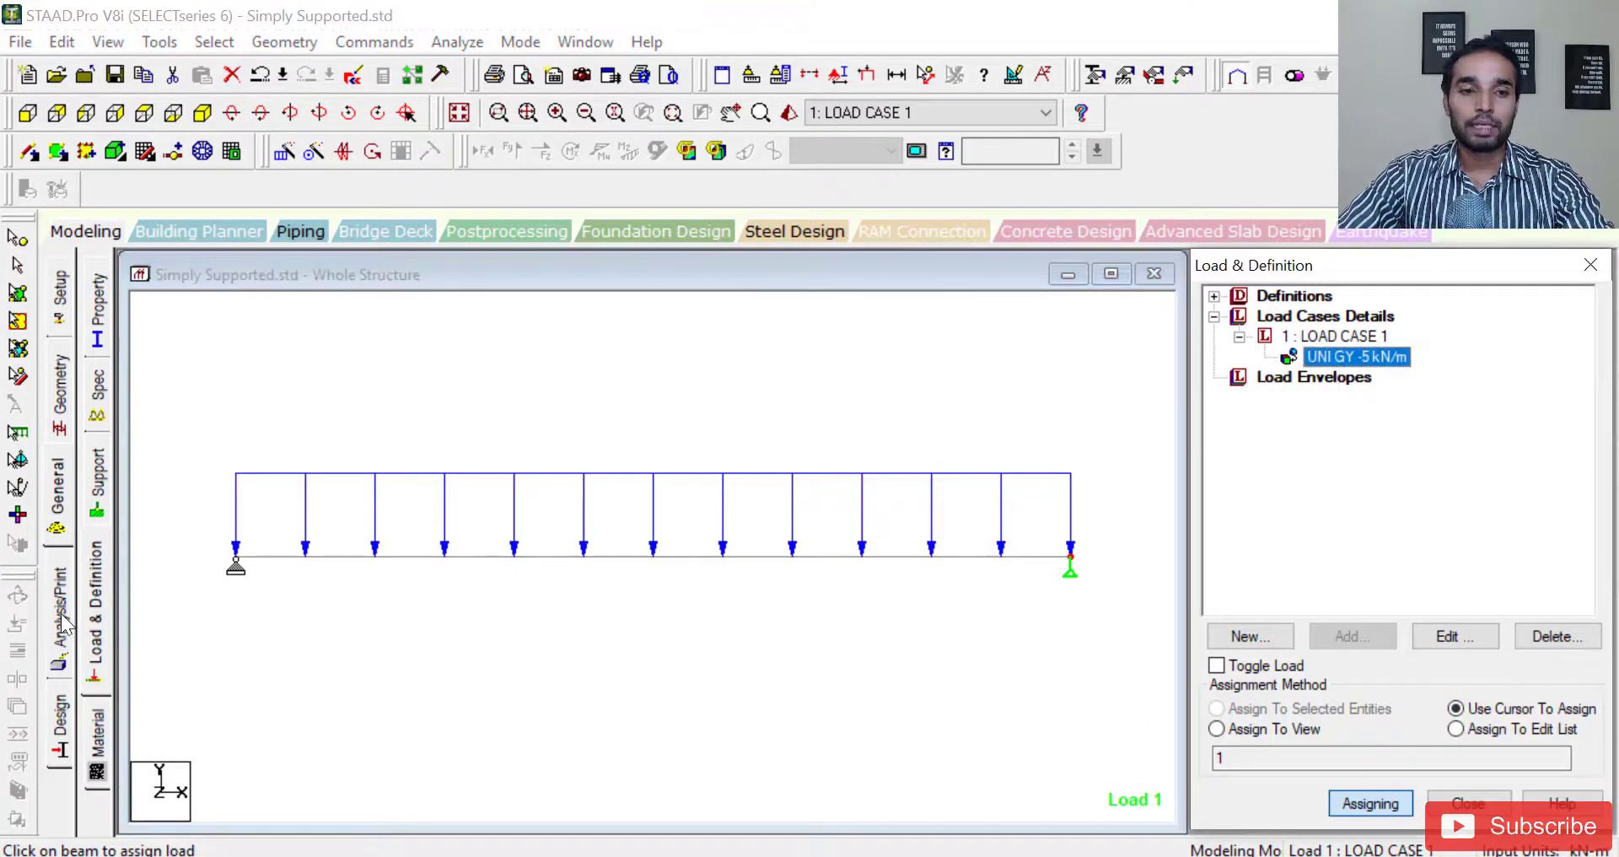
Add a Perform Analysis command with the print option All
{"action": "left_click", "coordinate": [60, 625]}
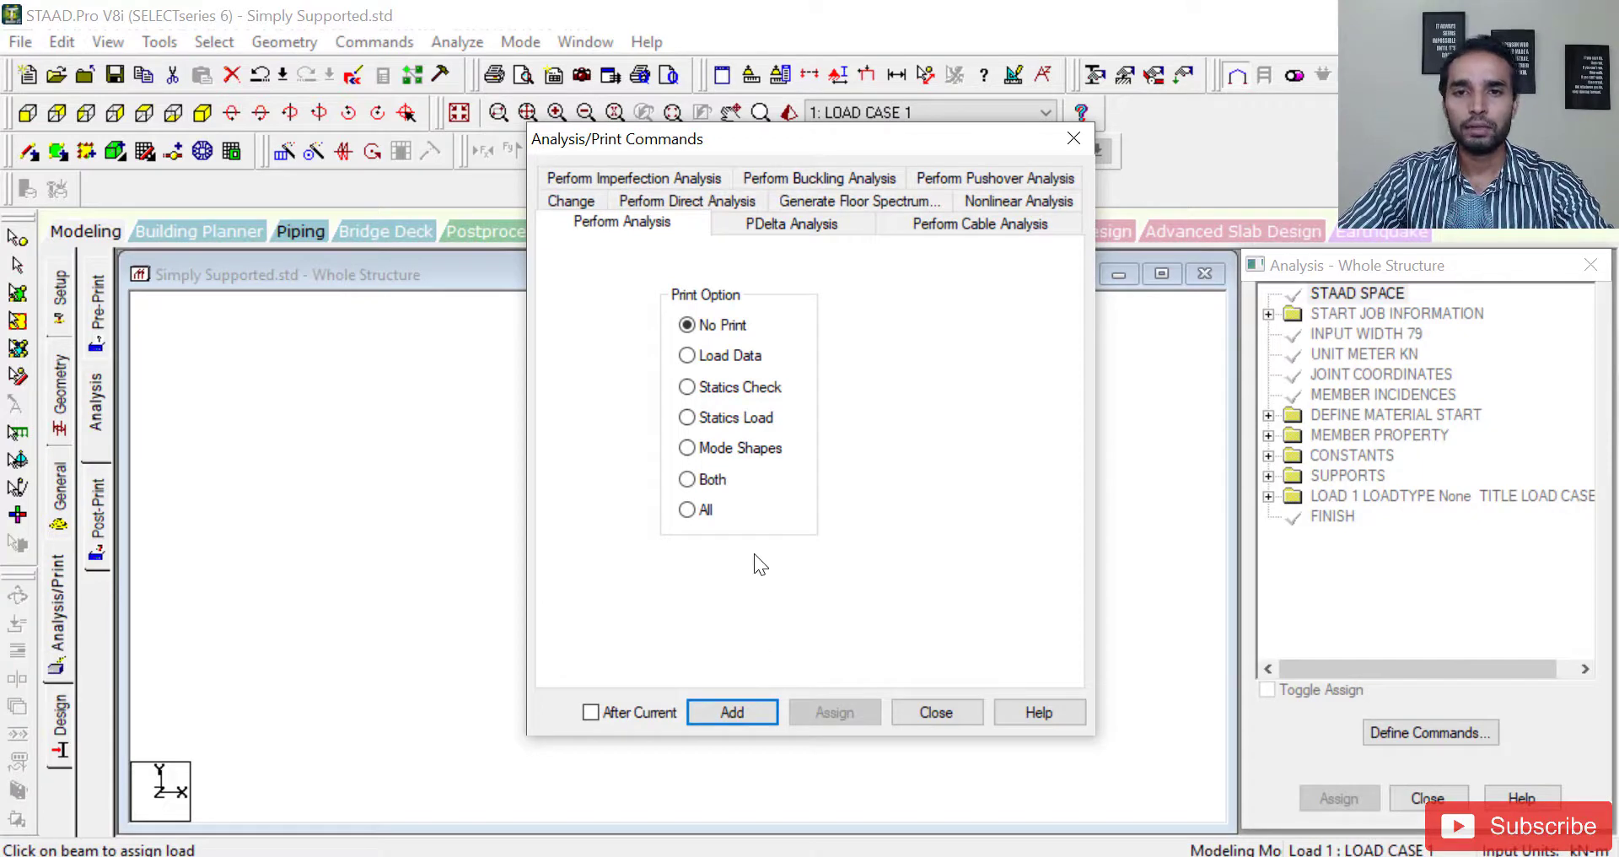
{"action": "left_click", "coordinate": [700, 512]}
{"action": "left_click", "coordinate": [731, 707]}
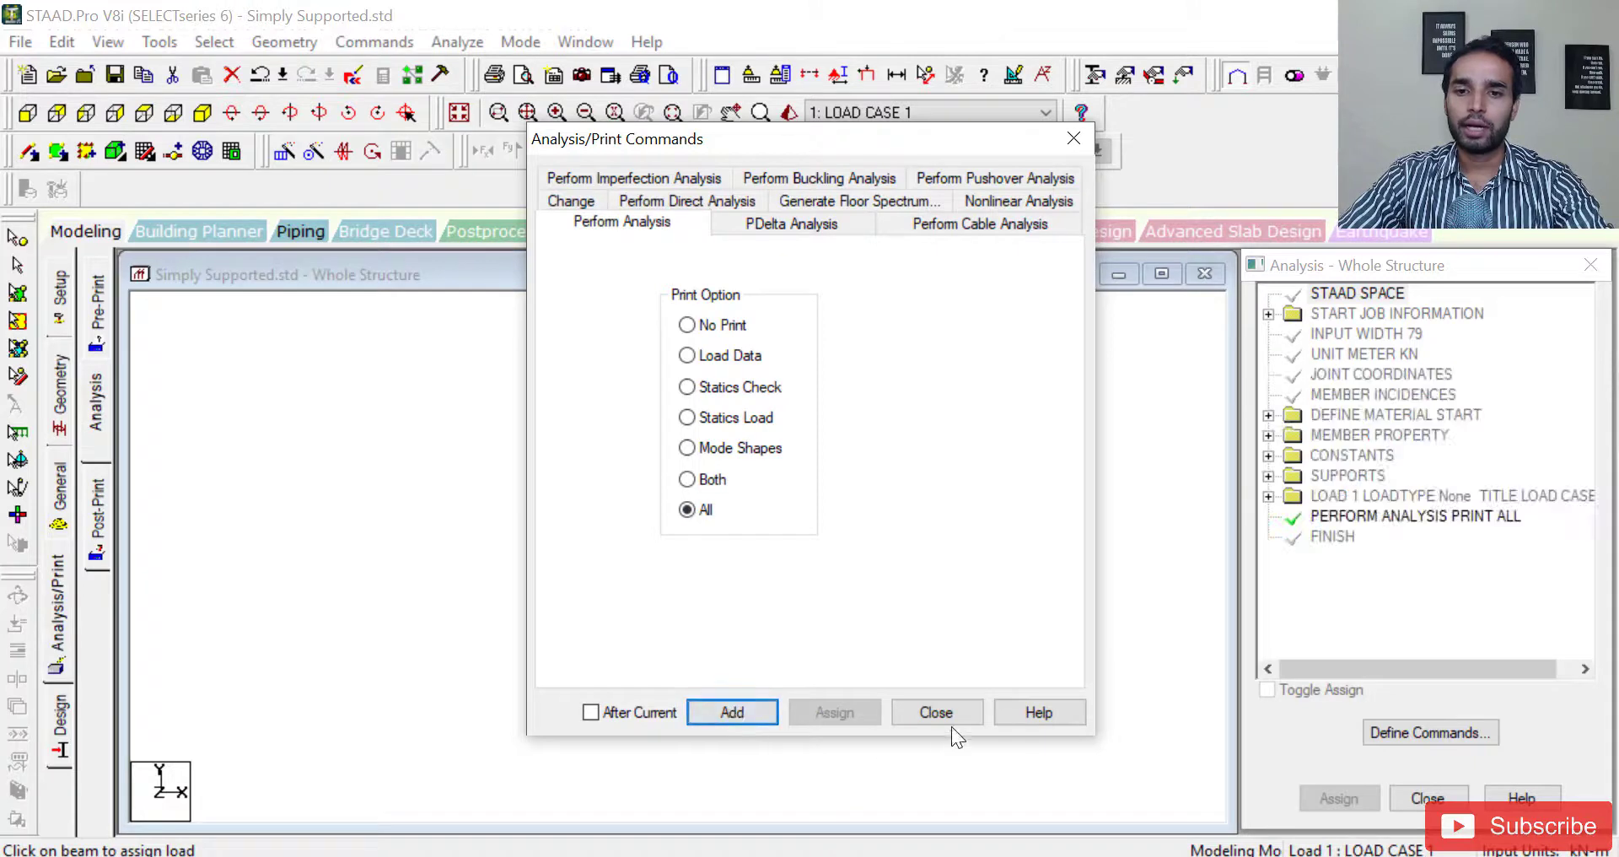
{"action": "left_click", "coordinate": [952, 723]}
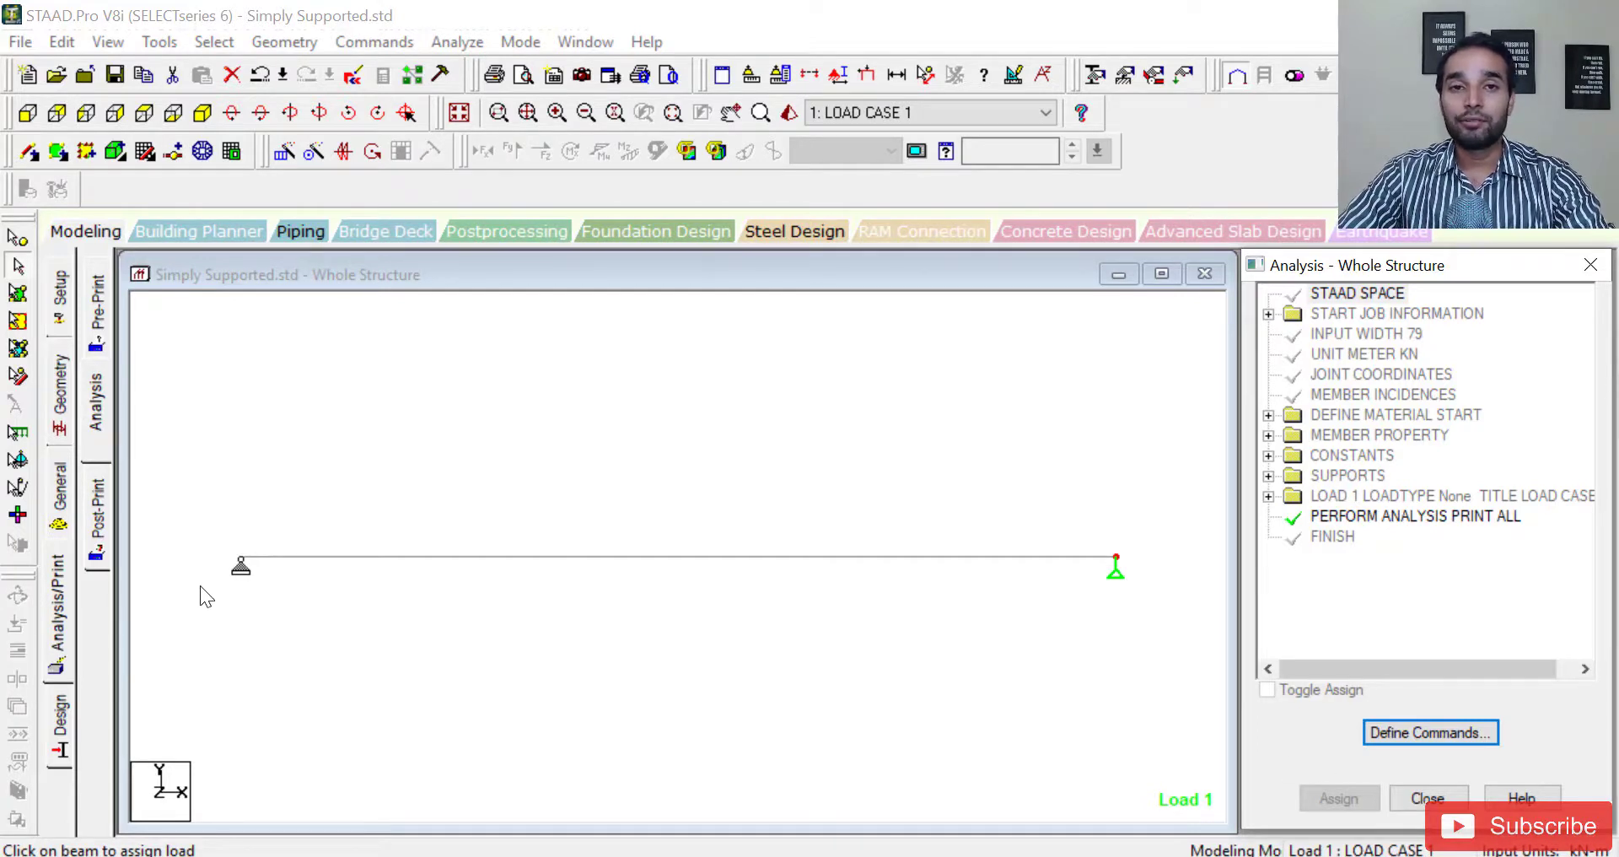
Run the analysis of the beam model
{"action": "left_click", "coordinate": [455, 42]}
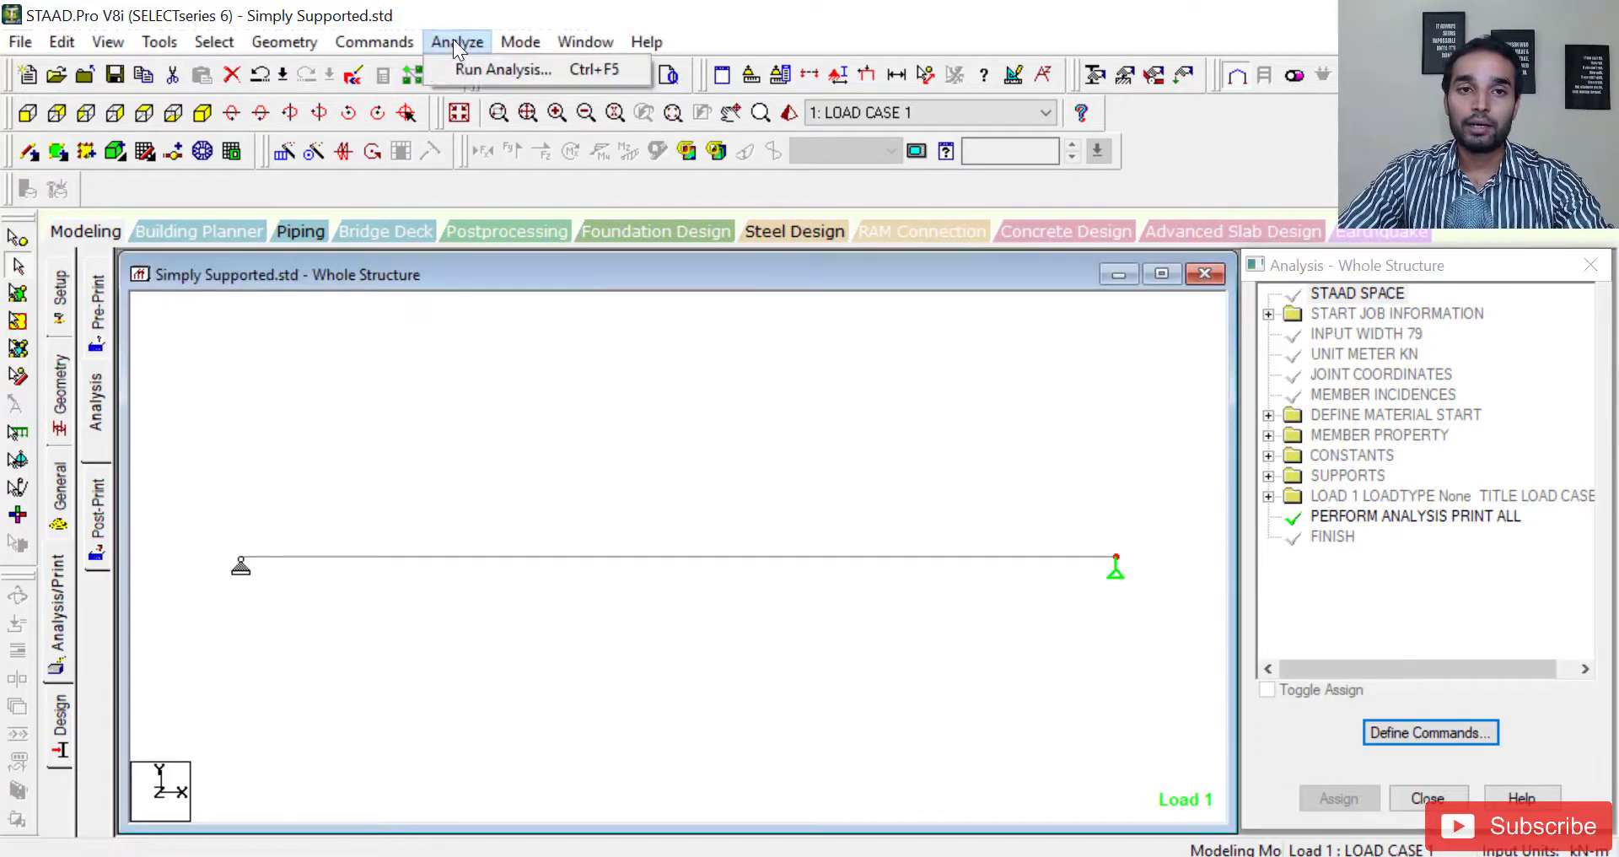
{"action": "left_click", "coordinate": [481, 64]}
{"action": "left_click", "coordinate": [654, 475]}
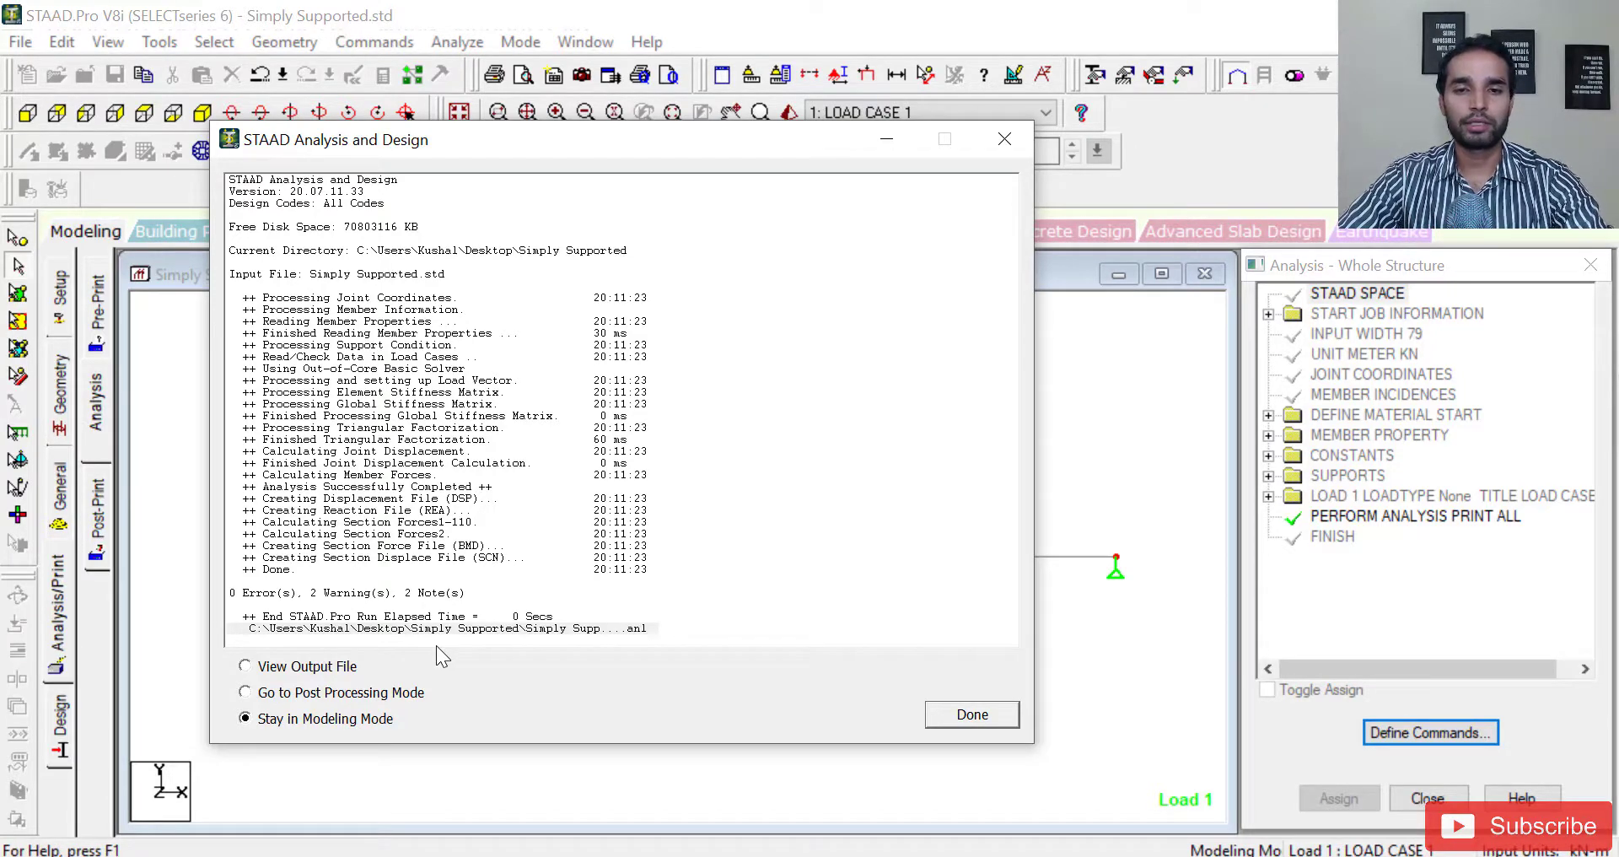
Enter post-processing mode with LOAD CASE 1 selected and display the support reactions at the nodes
{"action": "left_click", "coordinate": [362, 695]}
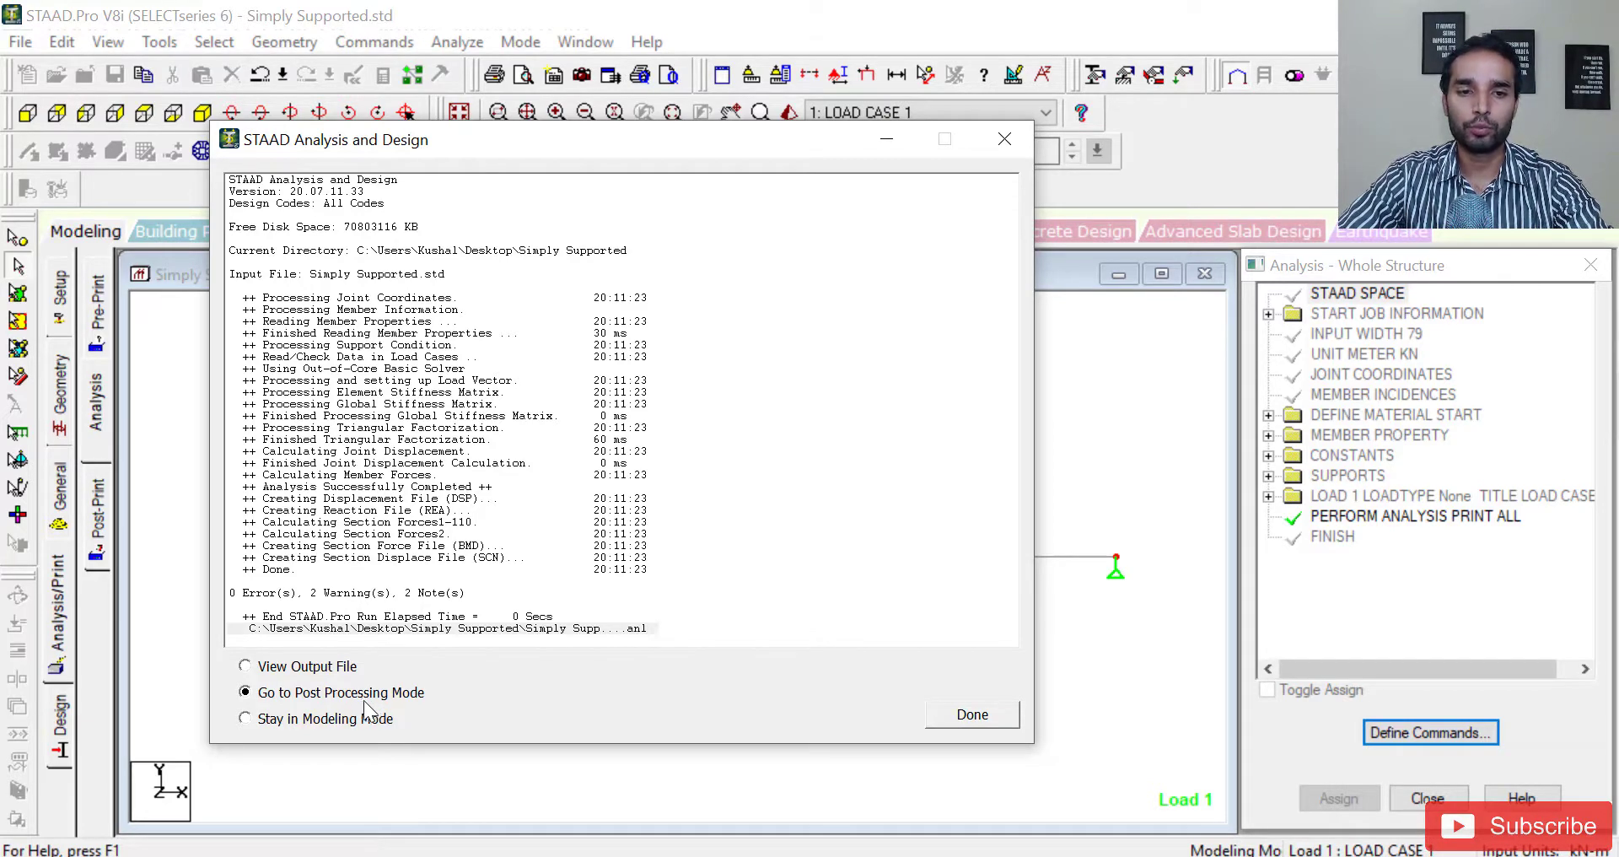
{"action": "left_click", "coordinate": [975, 717]}
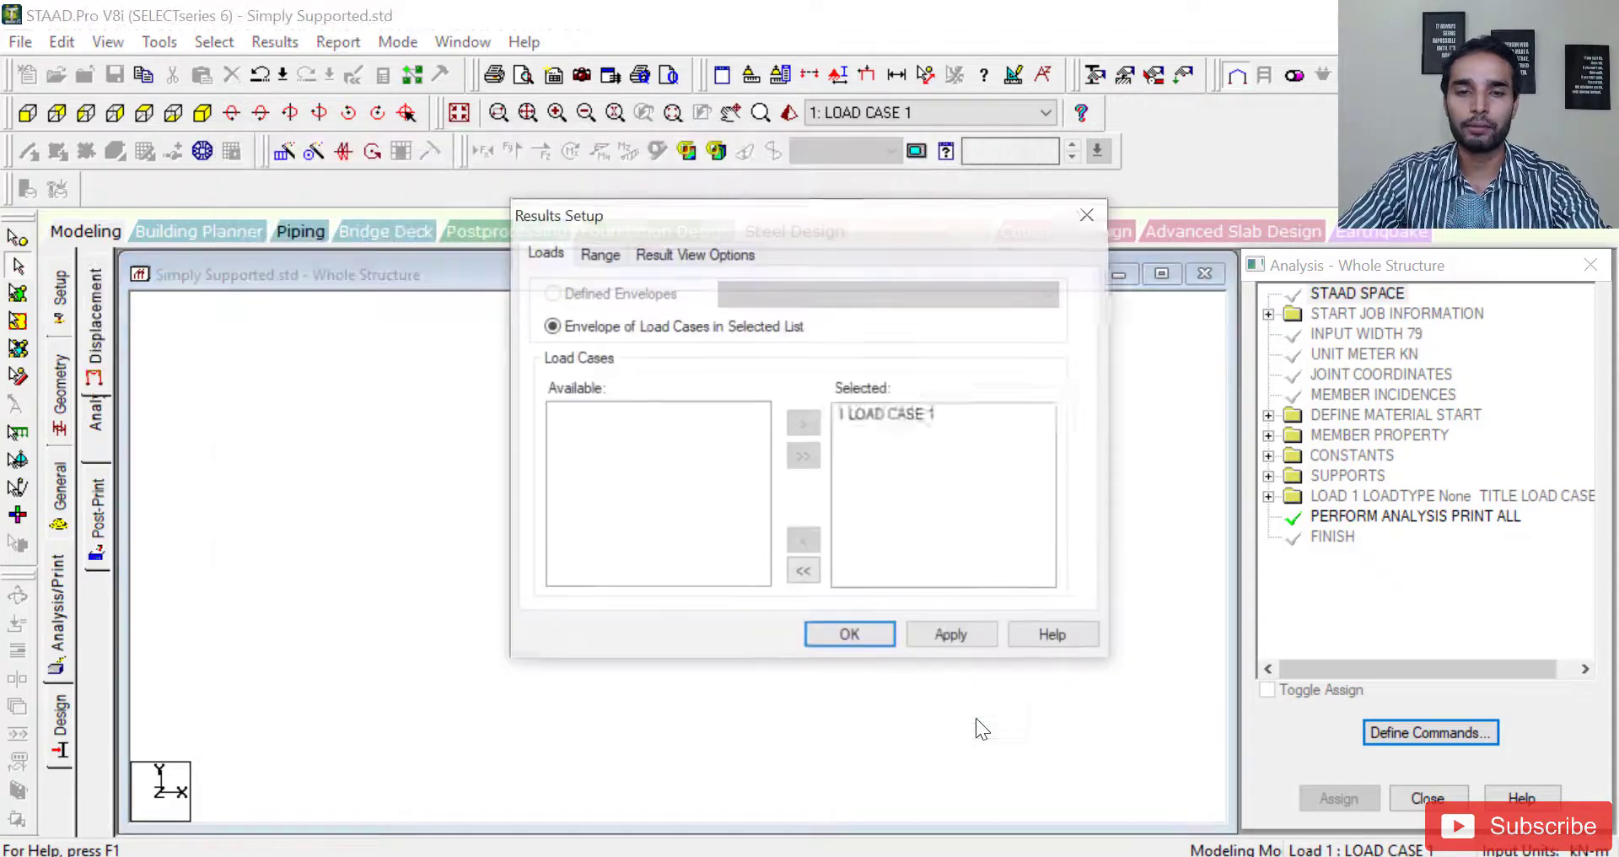
{"action": "left_click", "coordinate": [897, 416]}
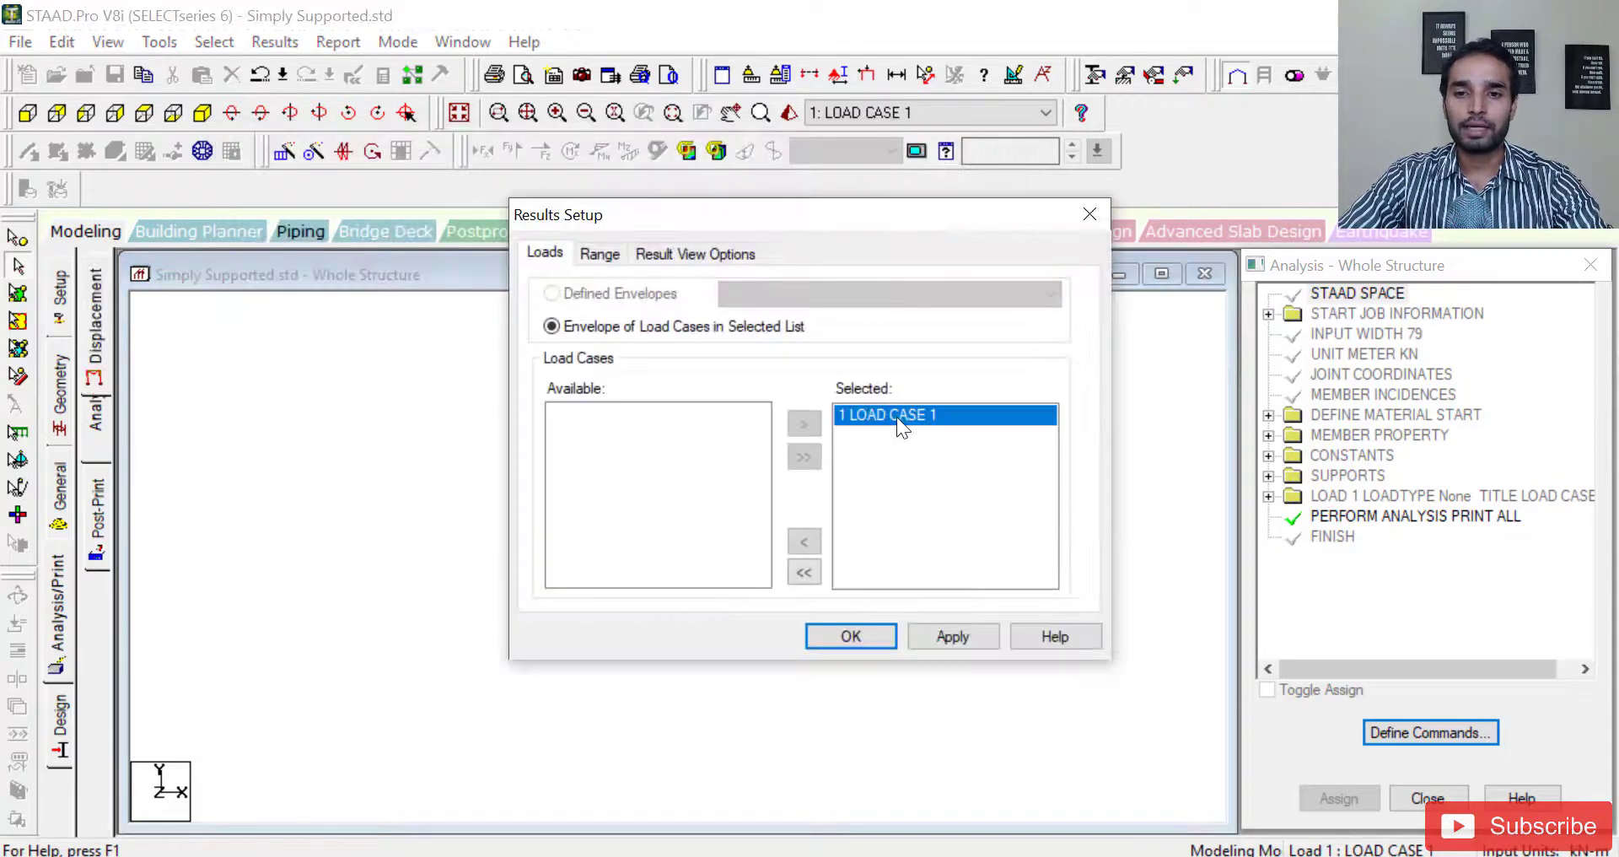
{"action": "left_click", "coordinate": [865, 636]}
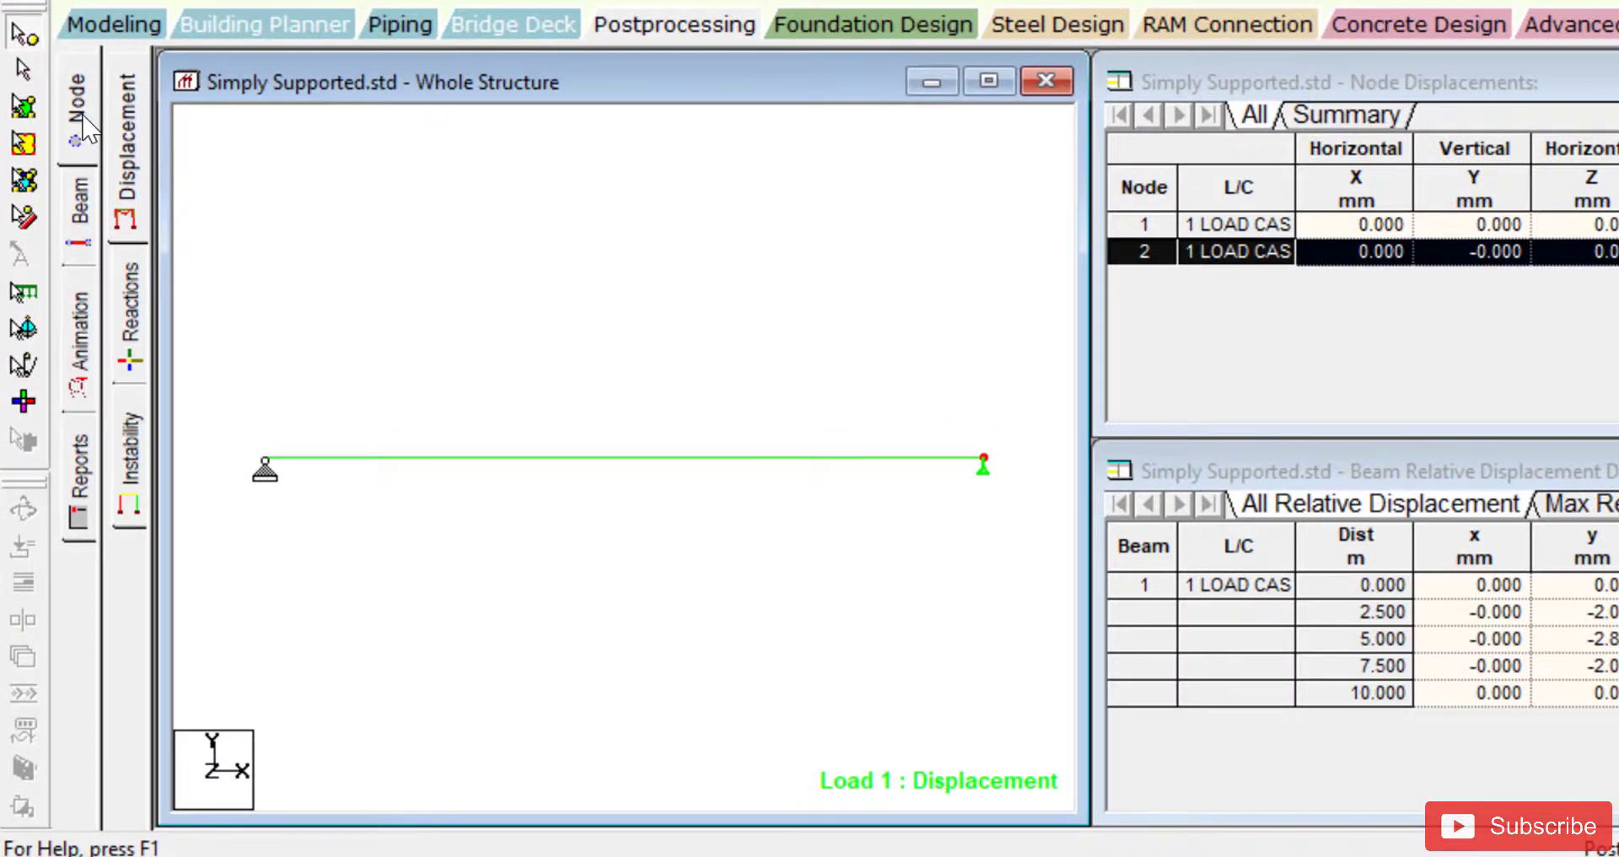
{"action": "left_click", "coordinate": [135, 312]}
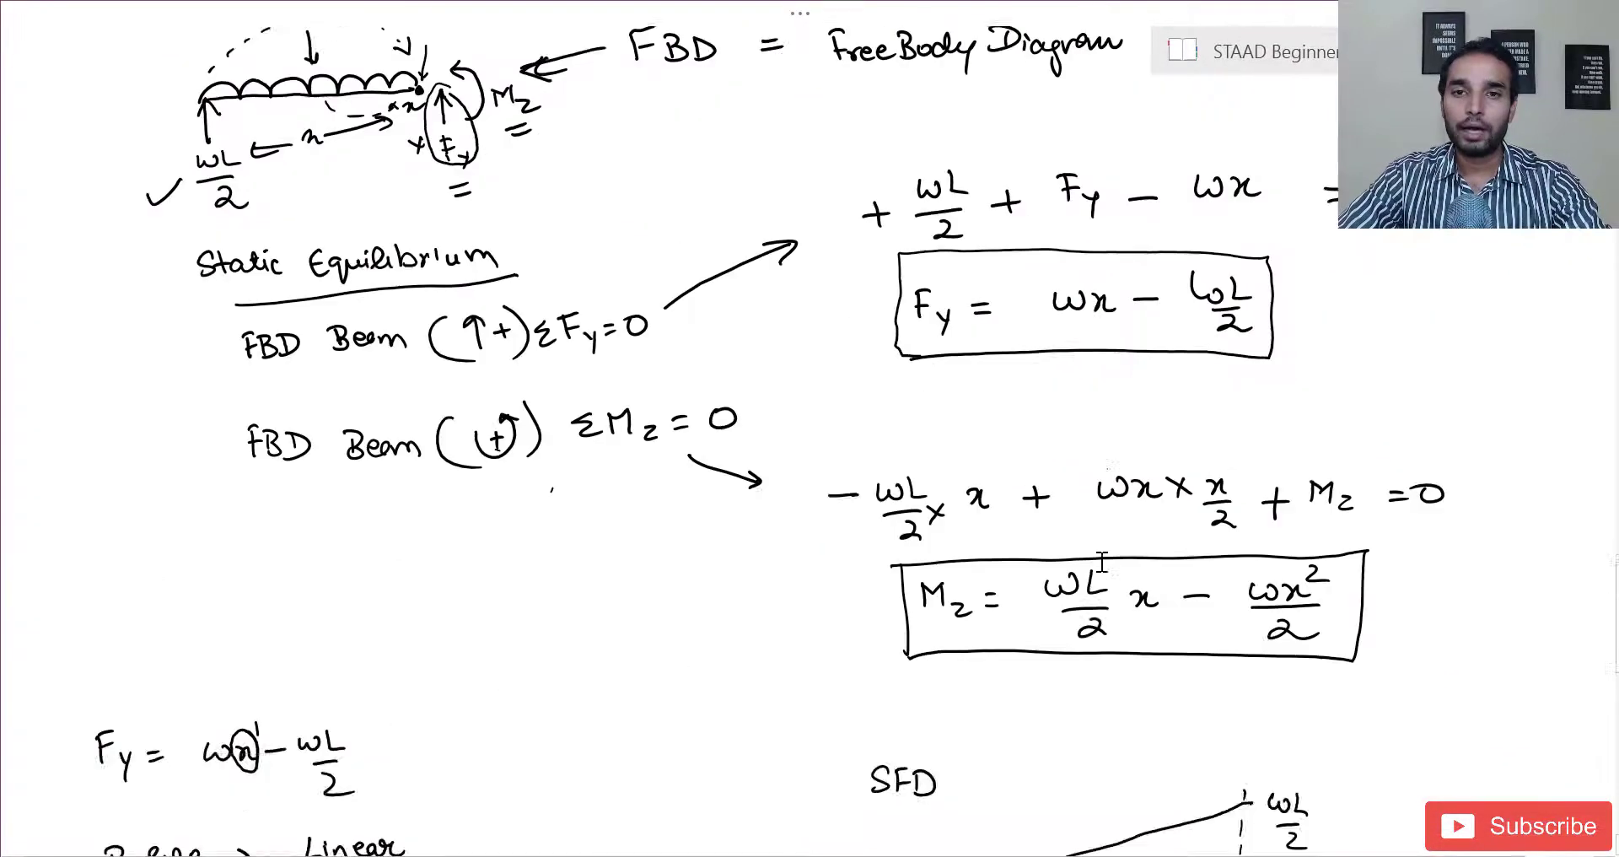
In the handwritten notes, write w = 5 and L = 10 in the blank area beside the reaction derivation
{"action": "scroll", "coordinate": [1102, 563], "scroll_direction": "up", "scroll_amount": 3}
{"action": "scroll", "coordinate": [1102, 563], "scroll_direction": "up", "scroll_amount": 3}
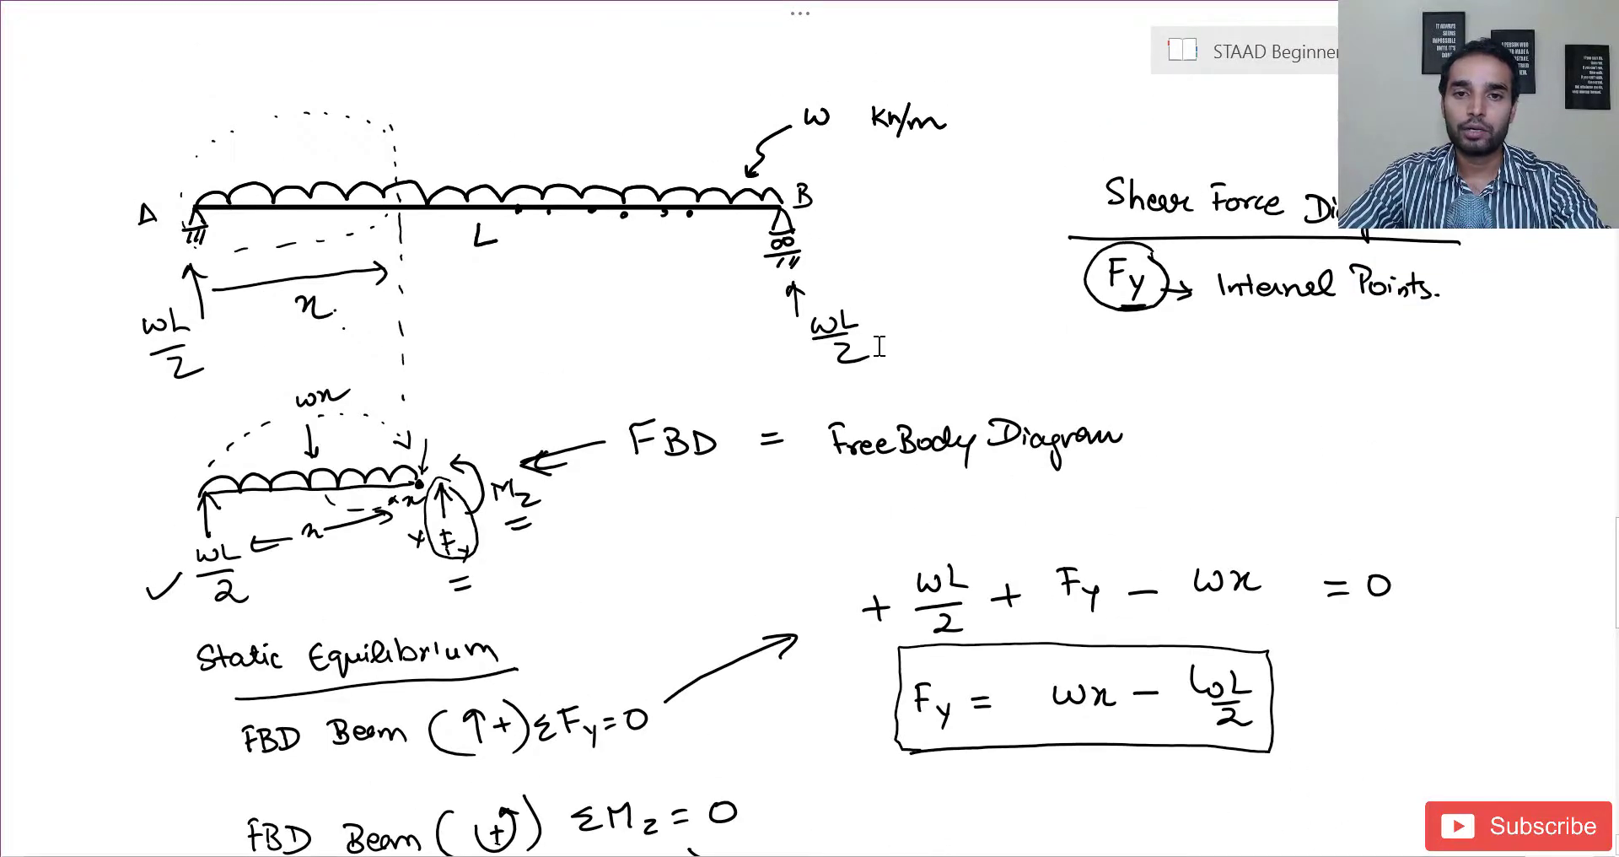
{"action": "scroll", "coordinate": [943, 447], "scroll_direction": "up", "scroll_amount": 6}
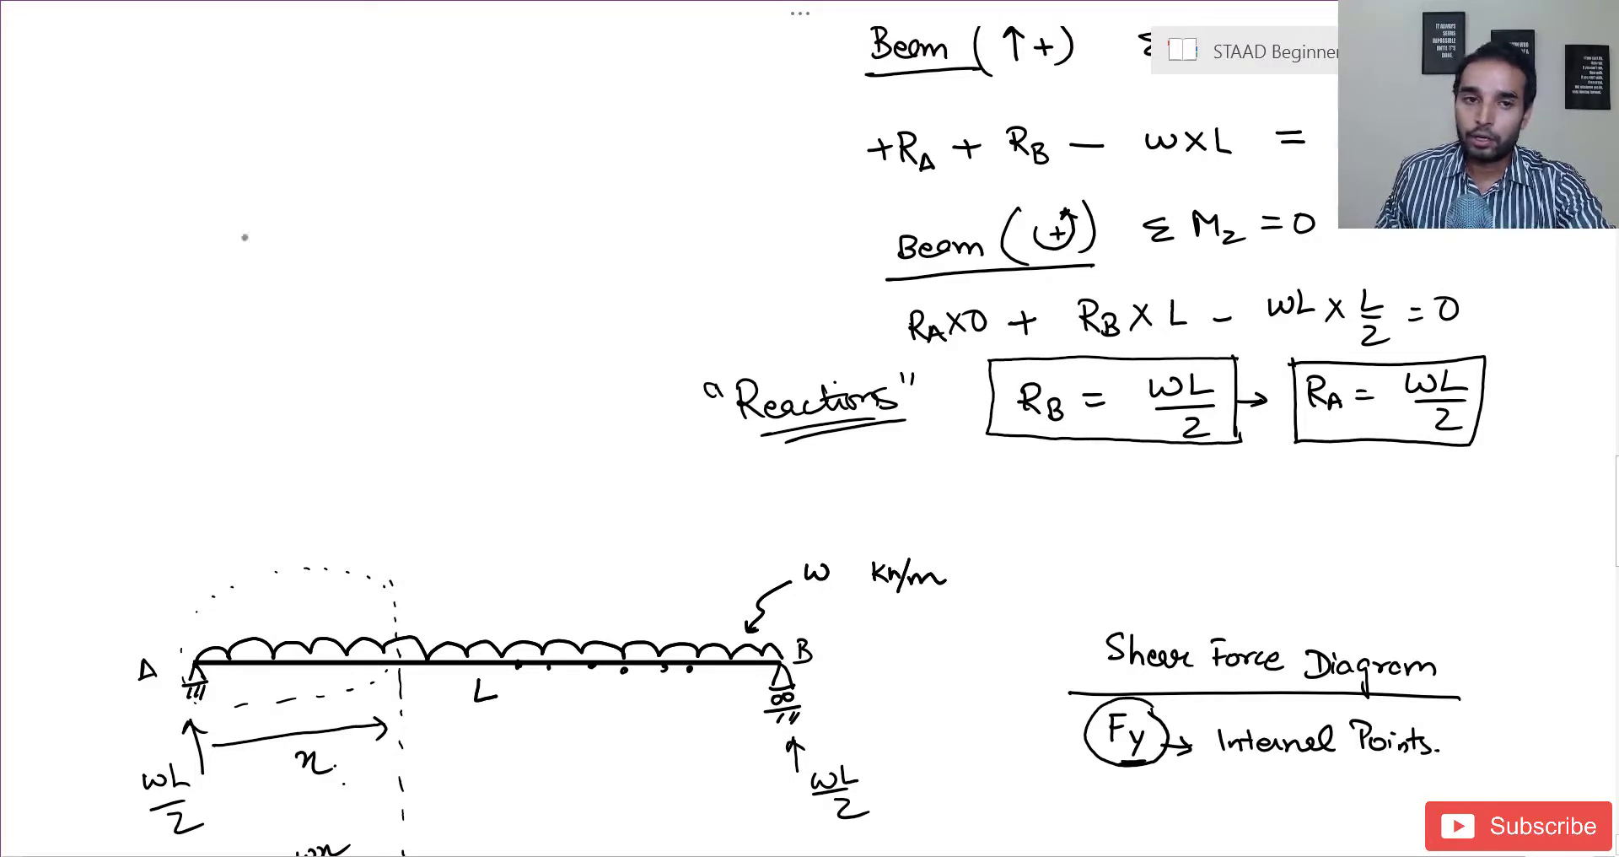
{"action": "left_click_drag", "start_coordinate": [178, 152], "coordinate": [219, 156]}
{"action": "mouse_move", "coordinate": [202, 162]}
{"action": "left_mouse_down"}
{"action": "mouse_move", "coordinate": [241, 168]}
{"action": "mouse_move", "coordinate": [259, 147]}
{"action": "left_mouse_up"}
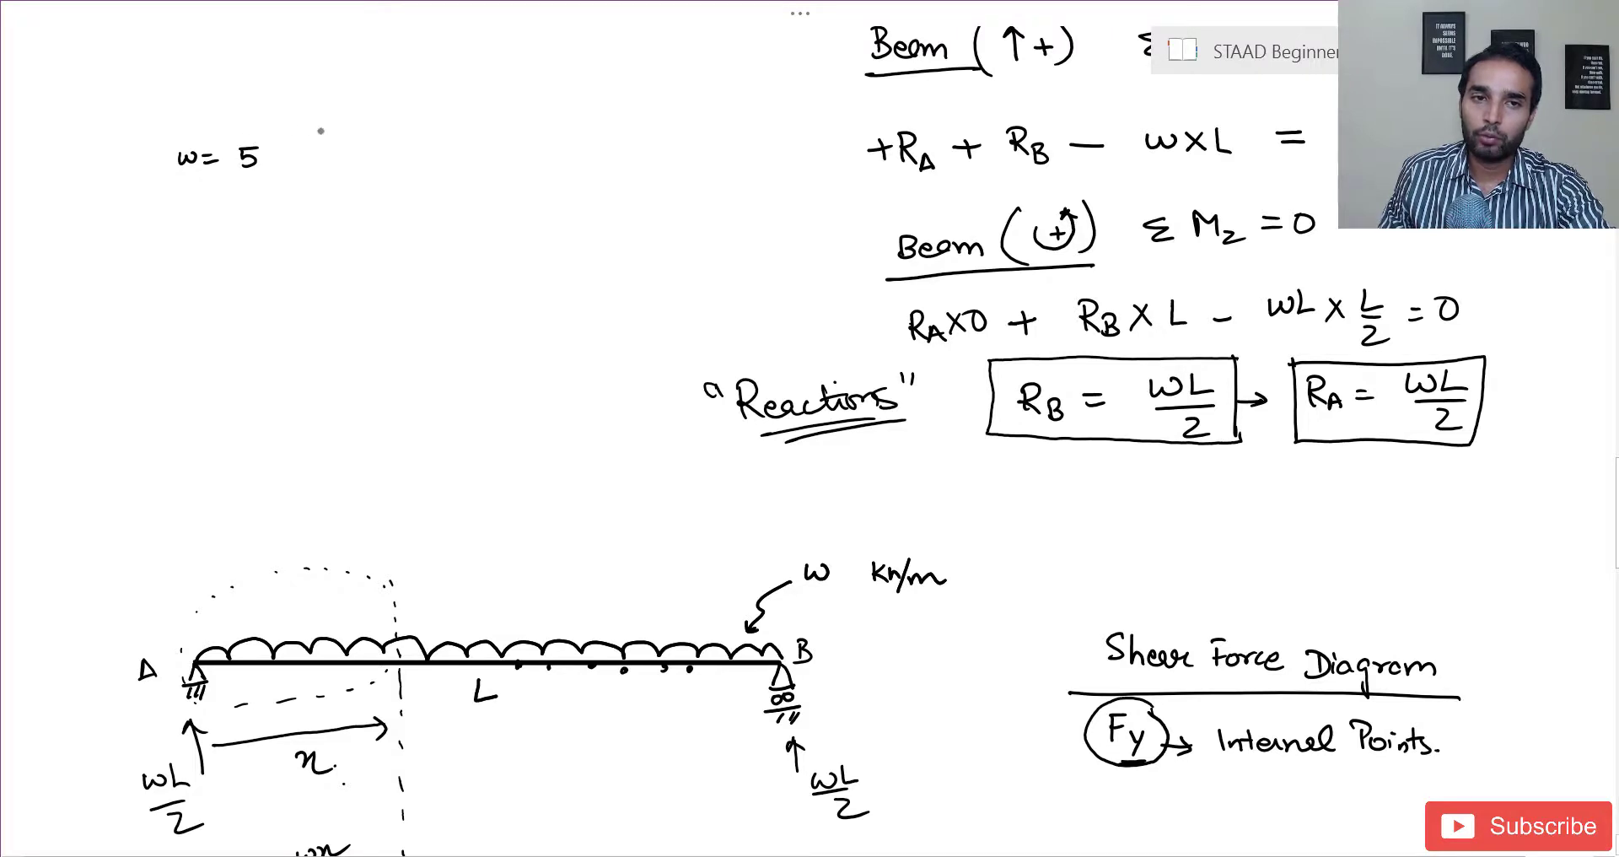
{"action": "mouse_move", "coordinate": [190, 199]}
{"action": "left_mouse_down"}
{"action": "mouse_move", "coordinate": [199, 216]}
{"action": "mouse_move", "coordinate": [215, 206]}
{"action": "left_mouse_up"}
{"action": "left_click_drag", "start_coordinate": [203, 214], "coordinate": [242, 216]}
{"action": "left_click_drag", "start_coordinate": [254, 203], "coordinate": [251, 201]}
Write the reactions RA and RB each as 5×10/2 beside the w and L values
{"action": "mouse_move", "coordinate": [393, 137]}
{"action": "left_mouse_down"}
{"action": "mouse_move", "coordinate": [394, 160]}
{"action": "mouse_move", "coordinate": [442, 150]}
{"action": "left_mouse_up"}
{"action": "mouse_move", "coordinate": [431, 157]}
{"action": "left_mouse_down"}
{"action": "mouse_move", "coordinate": [502, 131]}
{"action": "mouse_move", "coordinate": [506, 154]}
{"action": "left_mouse_up"}
{"action": "left_click_drag", "start_coordinate": [506, 140], "coordinate": [495, 155]}
{"action": "left_click_drag", "start_coordinate": [517, 133], "coordinate": [534, 160]}
{"action": "left_click_drag", "start_coordinate": [505, 165], "coordinate": [533, 181]}
{"action": "left_click_drag", "start_coordinate": [401, 222], "coordinate": [412, 242]}
{"action": "left_click_drag", "start_coordinate": [417, 237], "coordinate": [428, 253]}
{"action": "left_click_drag", "start_coordinate": [439, 239], "coordinate": [453, 246]}
{"action": "left_click_drag", "start_coordinate": [477, 231], "coordinate": [492, 246]}
{"action": "mouse_move", "coordinate": [511, 234]}
{"action": "left_mouse_down"}
{"action": "mouse_move", "coordinate": [540, 224]}
{"action": "mouse_move", "coordinate": [527, 277]}
{"action": "left_mouse_up"}
Complete both the RA and RB calculations with the result 25 kN
{"action": "left_click_drag", "start_coordinate": [565, 164], "coordinate": [630, 175]}
{"action": "left_click_drag", "start_coordinate": [634, 155], "coordinate": [646, 153]}
{"action": "left_click_drag", "start_coordinate": [589, 233], "coordinate": [601, 232]}
{"action": "left_click_drag", "start_coordinate": [588, 243], "coordinate": [639, 243]}
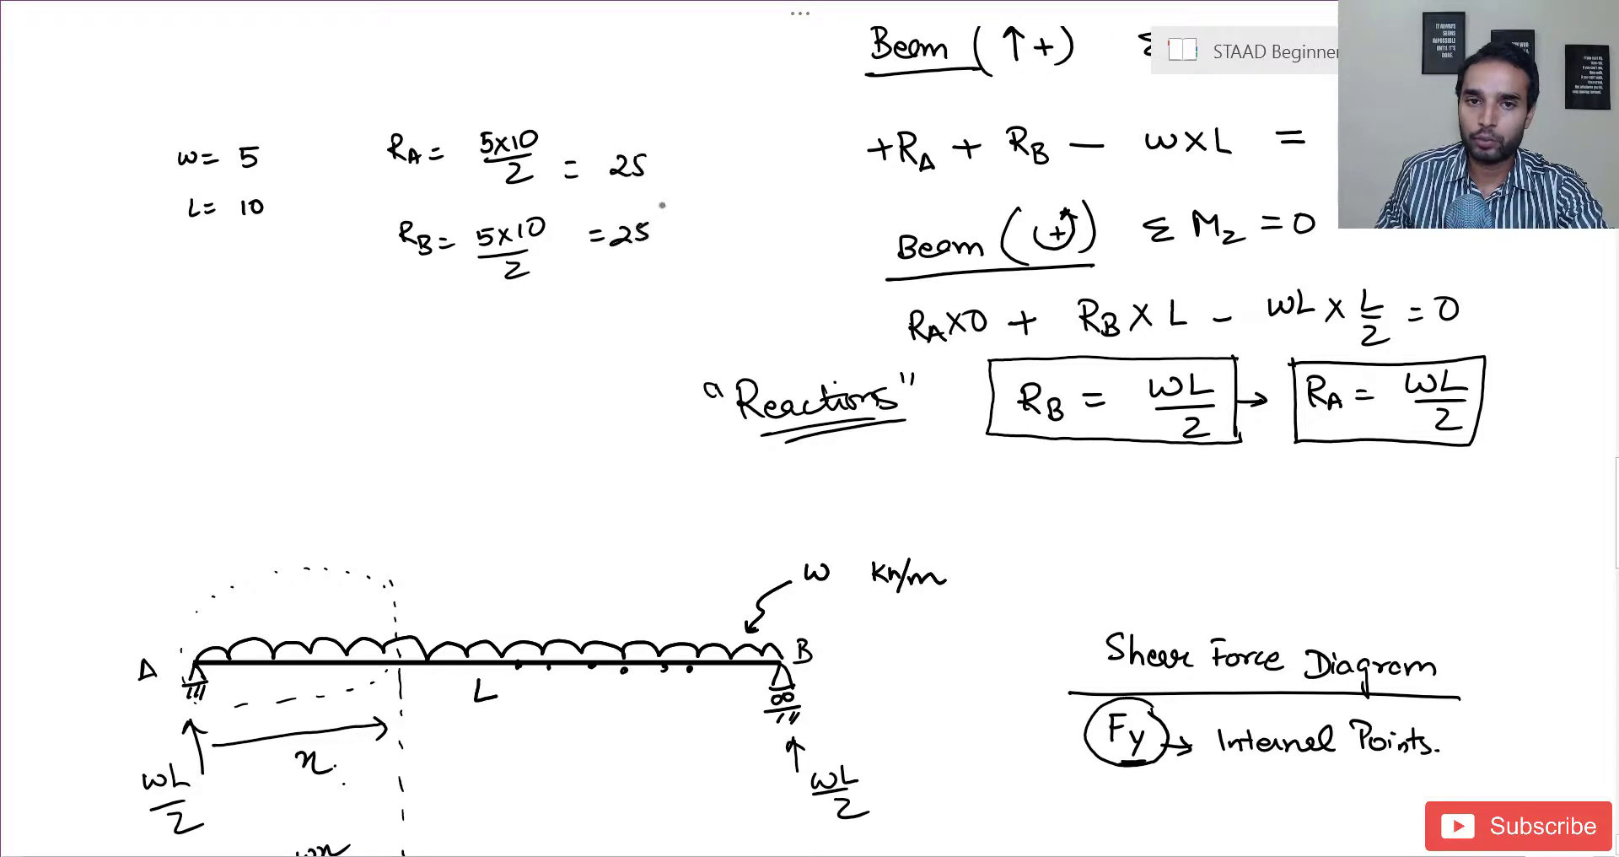
{"action": "left_click_drag", "start_coordinate": [673, 162], "coordinate": [673, 183]}
{"action": "mouse_move", "coordinate": [683, 164]}
{"action": "left_mouse_down"}
{"action": "mouse_move", "coordinate": [701, 180]}
{"action": "mouse_move", "coordinate": [680, 243]}
{"action": "left_mouse_up"}
{"action": "left_click_drag", "start_coordinate": [695, 221], "coordinate": [684, 233]}
{"action": "mouse_move", "coordinate": [683, 232]}
{"action": "left_mouse_down"}
{"action": "mouse_move", "coordinate": [696, 242]}
{"action": "mouse_move", "coordinate": [698, 221]}
{"action": "left_mouse_up"}
{"action": "left_click_drag", "start_coordinate": [699, 221], "coordinate": [708, 241]}
{"action": "left_click_drag", "start_coordinate": [708, 241], "coordinate": [711, 220]}
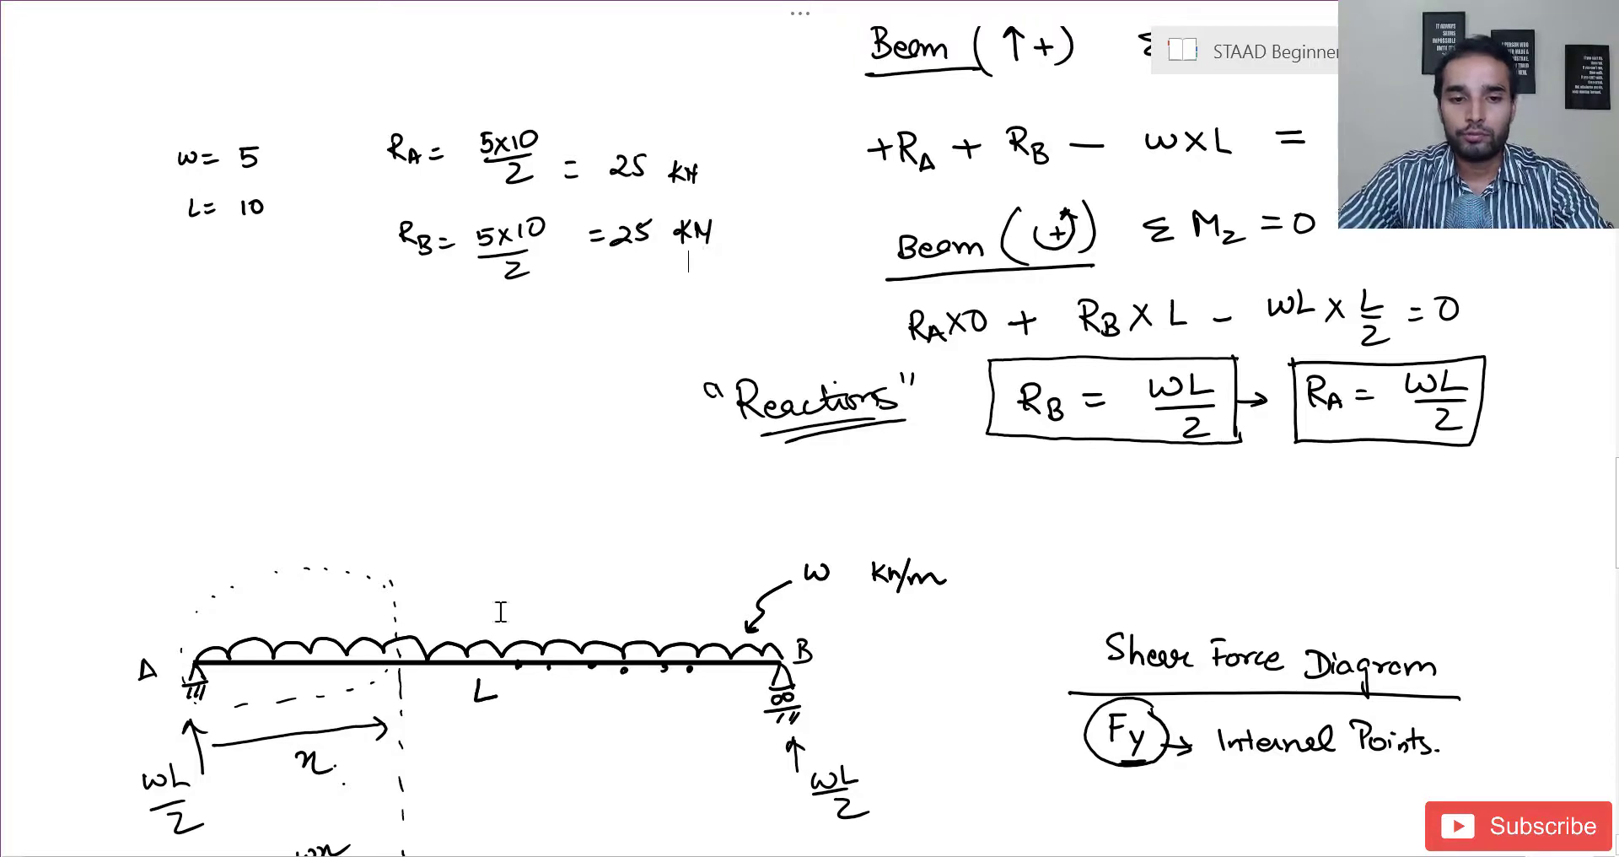
Switch to STAAD.Pro and view the beam's force results and its bending moment, shear and axial force graphs
{"action": "left_click", "coordinate": [371, 856]}
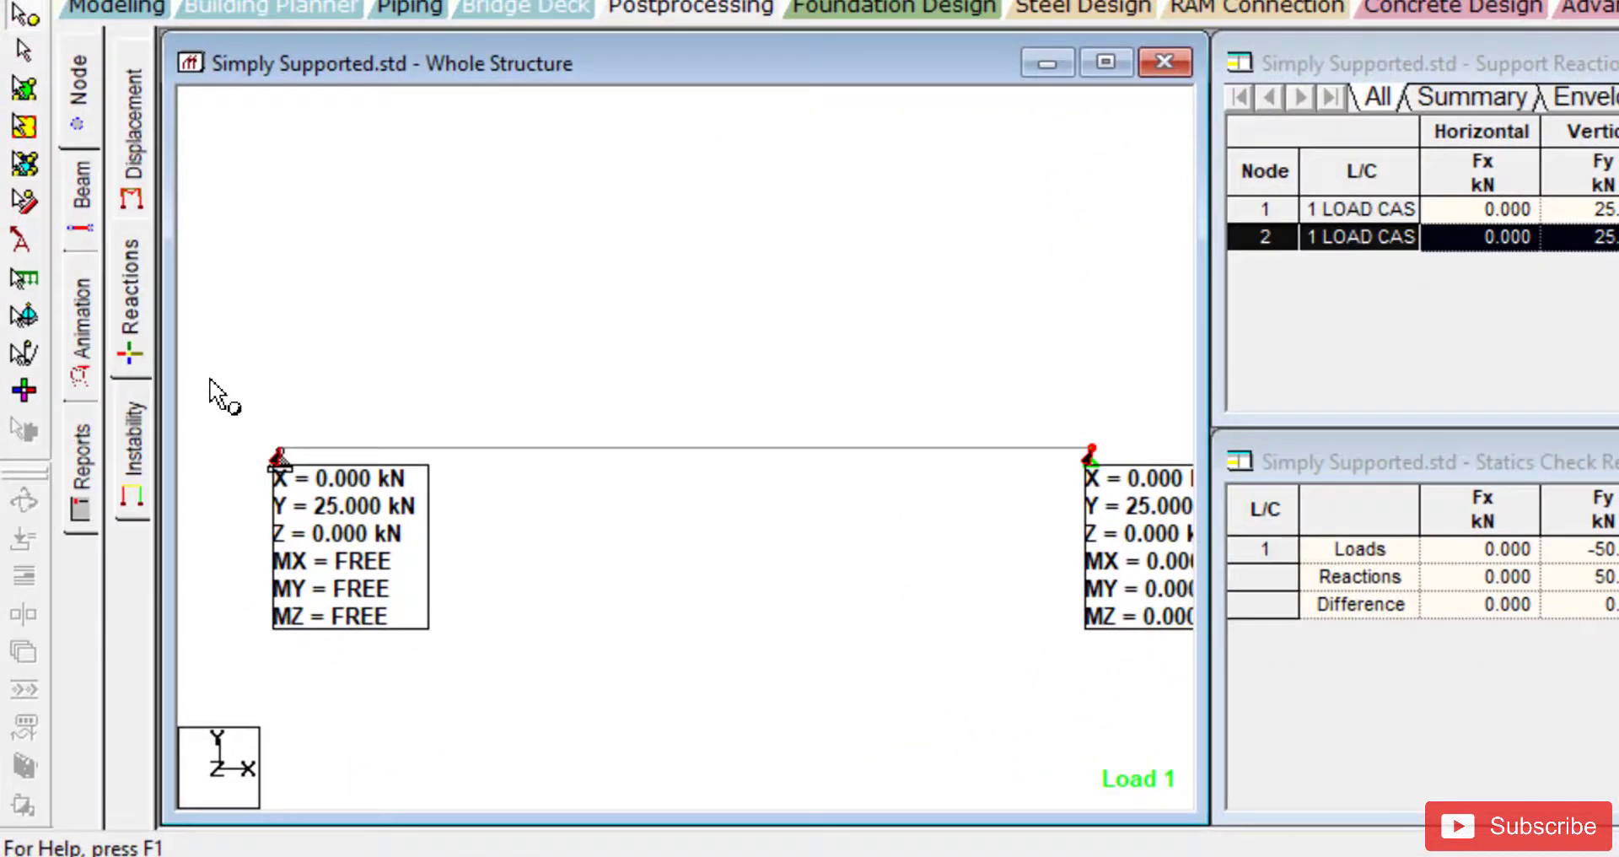
{"action": "left_click", "coordinate": [80, 200]}
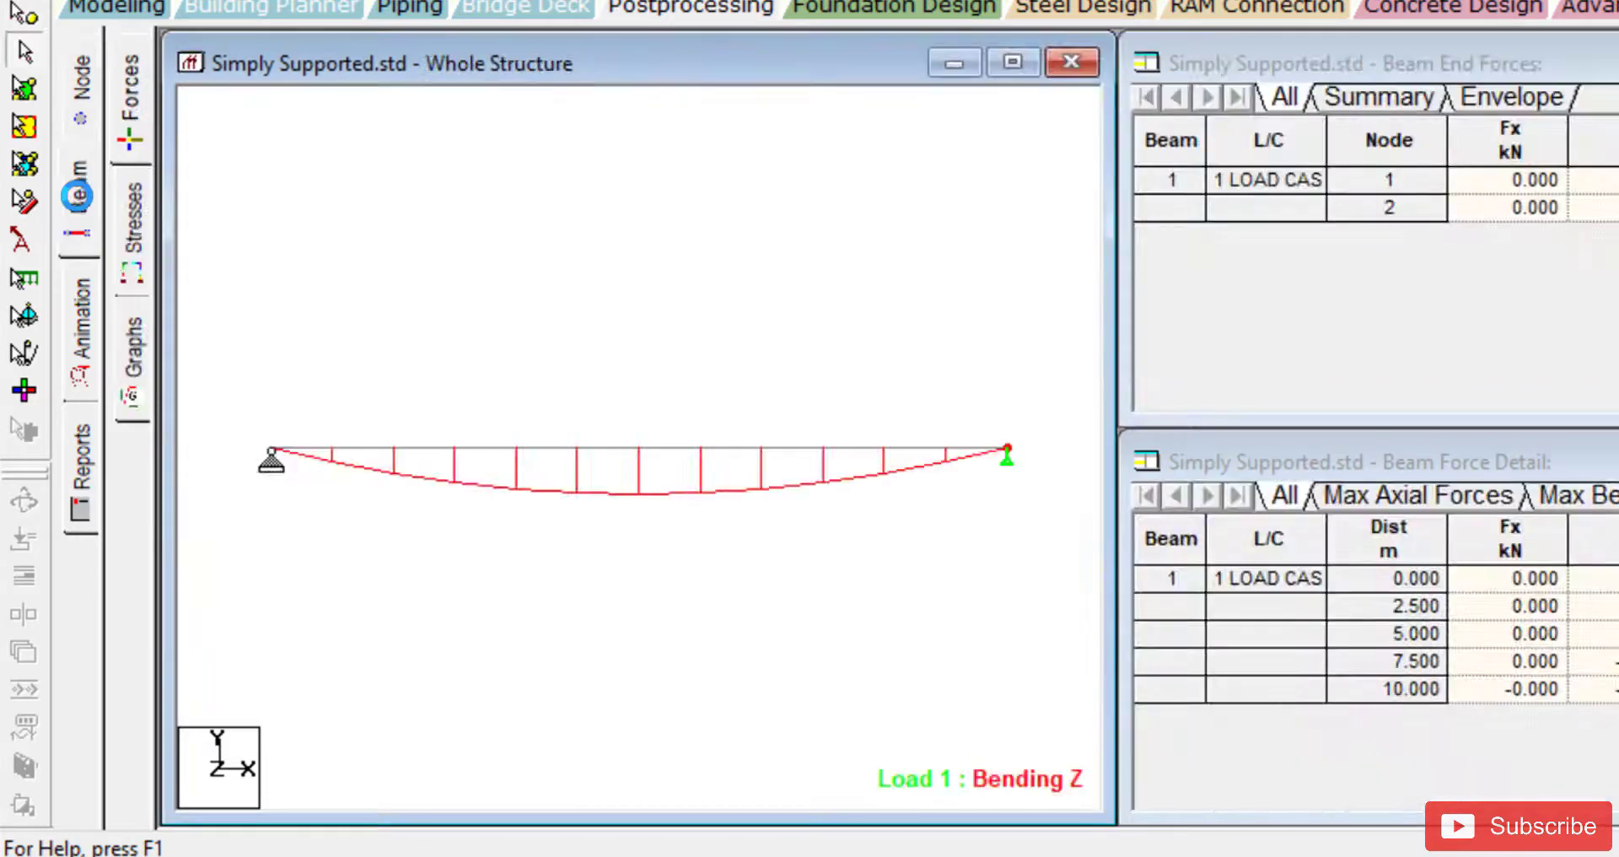
{"action": "left_click", "coordinate": [133, 371]}
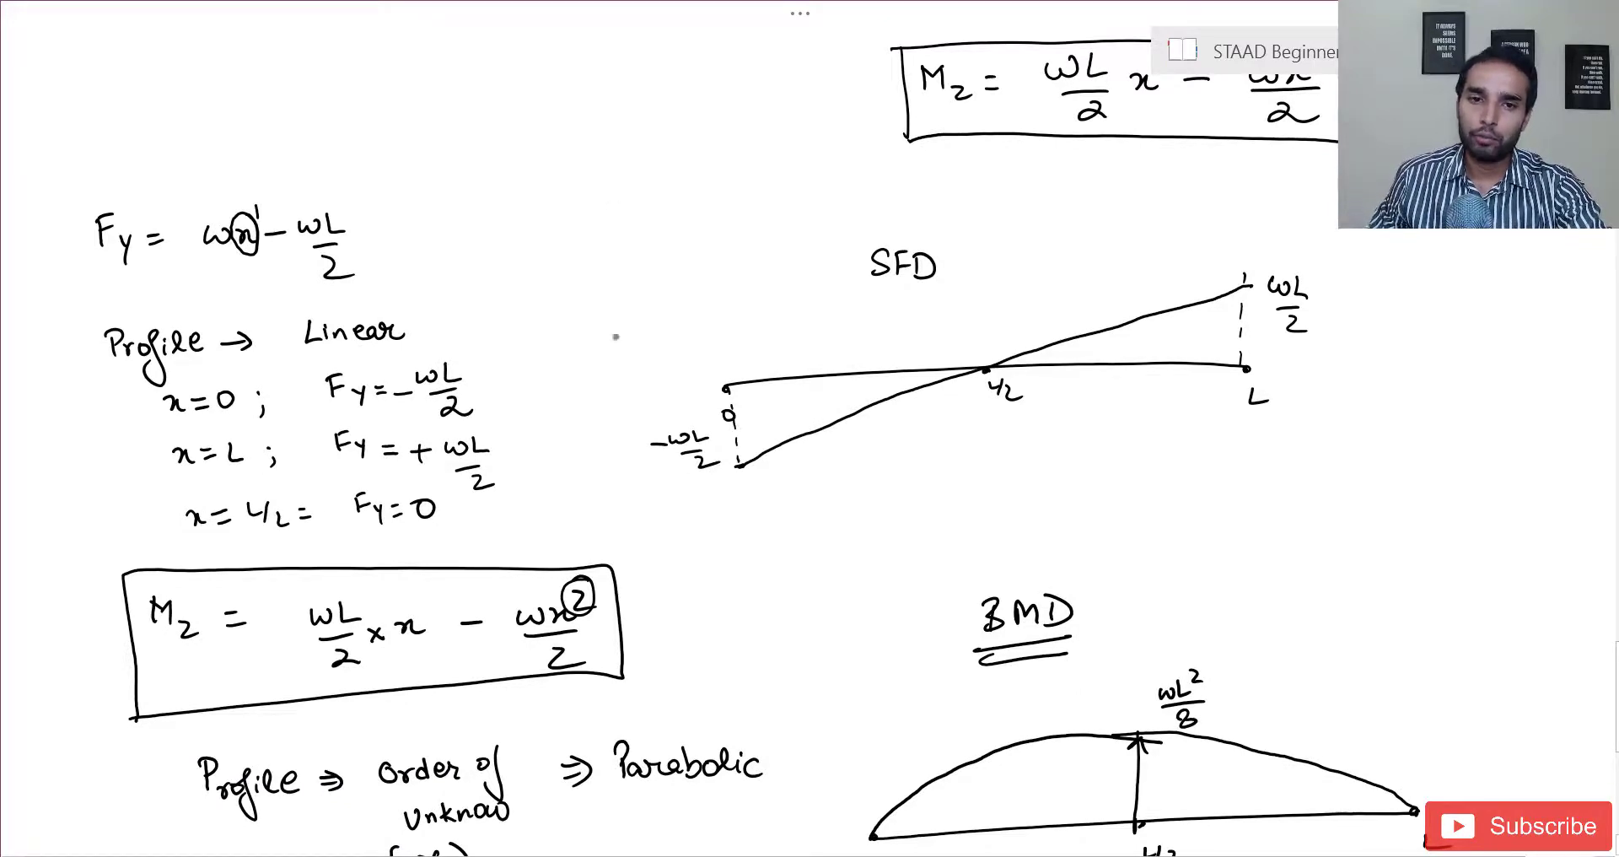
In the handwritten notes, write an underlined 25 beside the wL/2 value at each end of the SFD
{"action": "left_click_drag", "start_coordinate": [620, 462], "coordinate": [634, 462]}
{"action": "mouse_move", "coordinate": [621, 473]}
{"action": "left_mouse_down"}
{"action": "mouse_move", "coordinate": [635, 472]}
{"action": "mouse_move", "coordinate": [581, 476]}
{"action": "mouse_move", "coordinate": [609, 495]}
{"action": "left_mouse_up"}
{"action": "left_click_drag", "start_coordinate": [556, 512], "coordinate": [611, 504]}
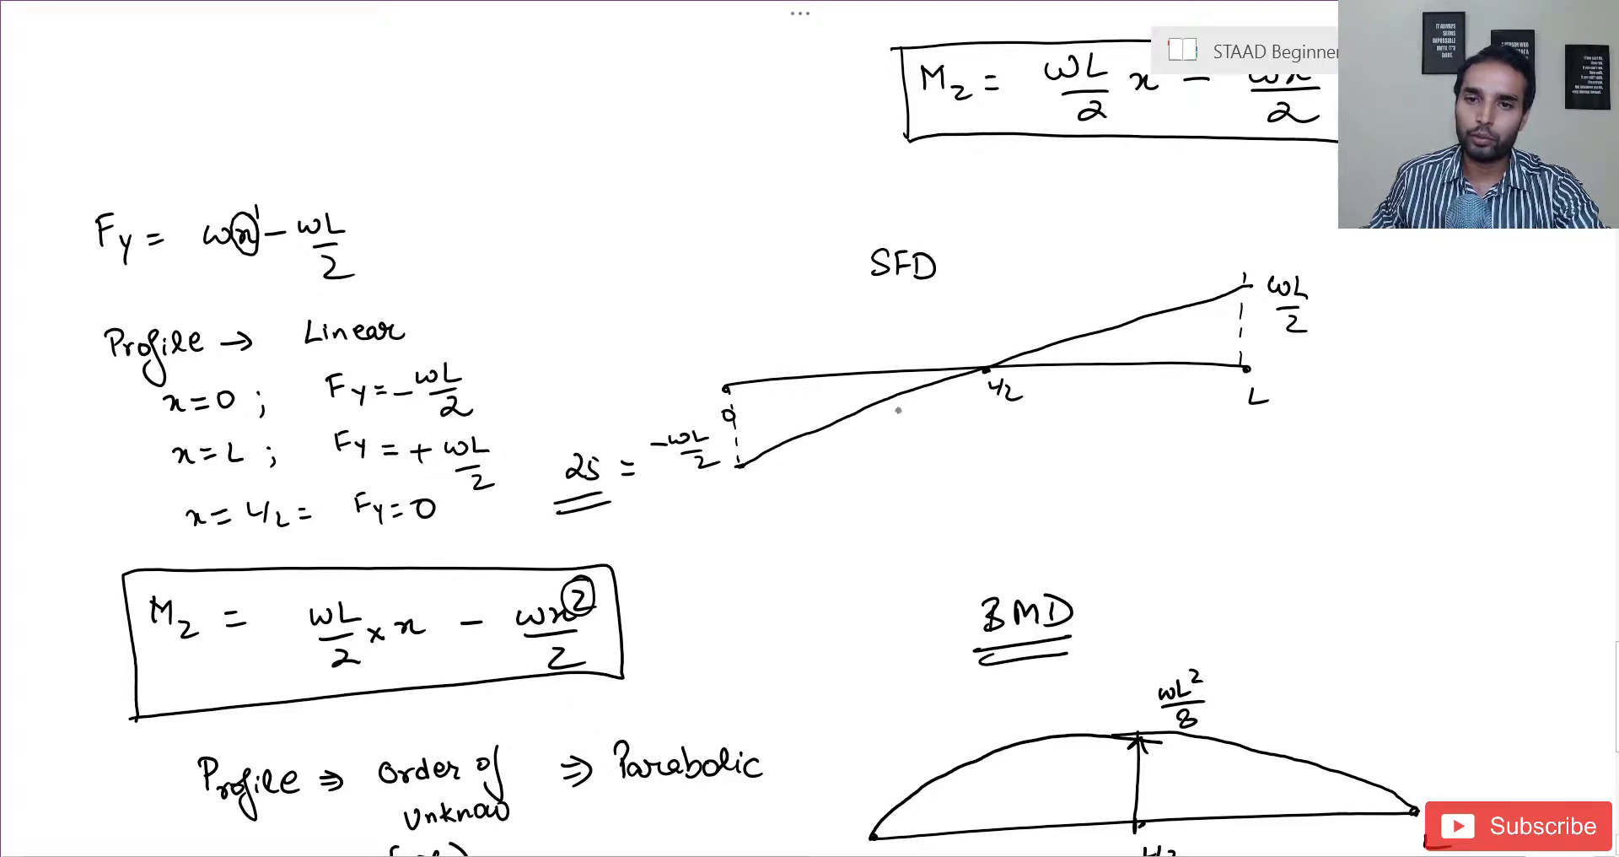
{"action": "left_click_drag", "start_coordinate": [1339, 298], "coordinate": [1355, 296]}
{"action": "left_click_drag", "start_coordinate": [1340, 306], "coordinate": [1383, 310]}
{"action": "mouse_move", "coordinate": [1386, 290]}
{"action": "left_mouse_down"}
{"action": "mouse_move", "coordinate": [1402, 290]}
{"action": "mouse_move", "coordinate": [1400, 320]}
{"action": "left_mouse_up"}
{"action": "left_click_drag", "start_coordinate": [1361, 332], "coordinate": [1403, 330]}
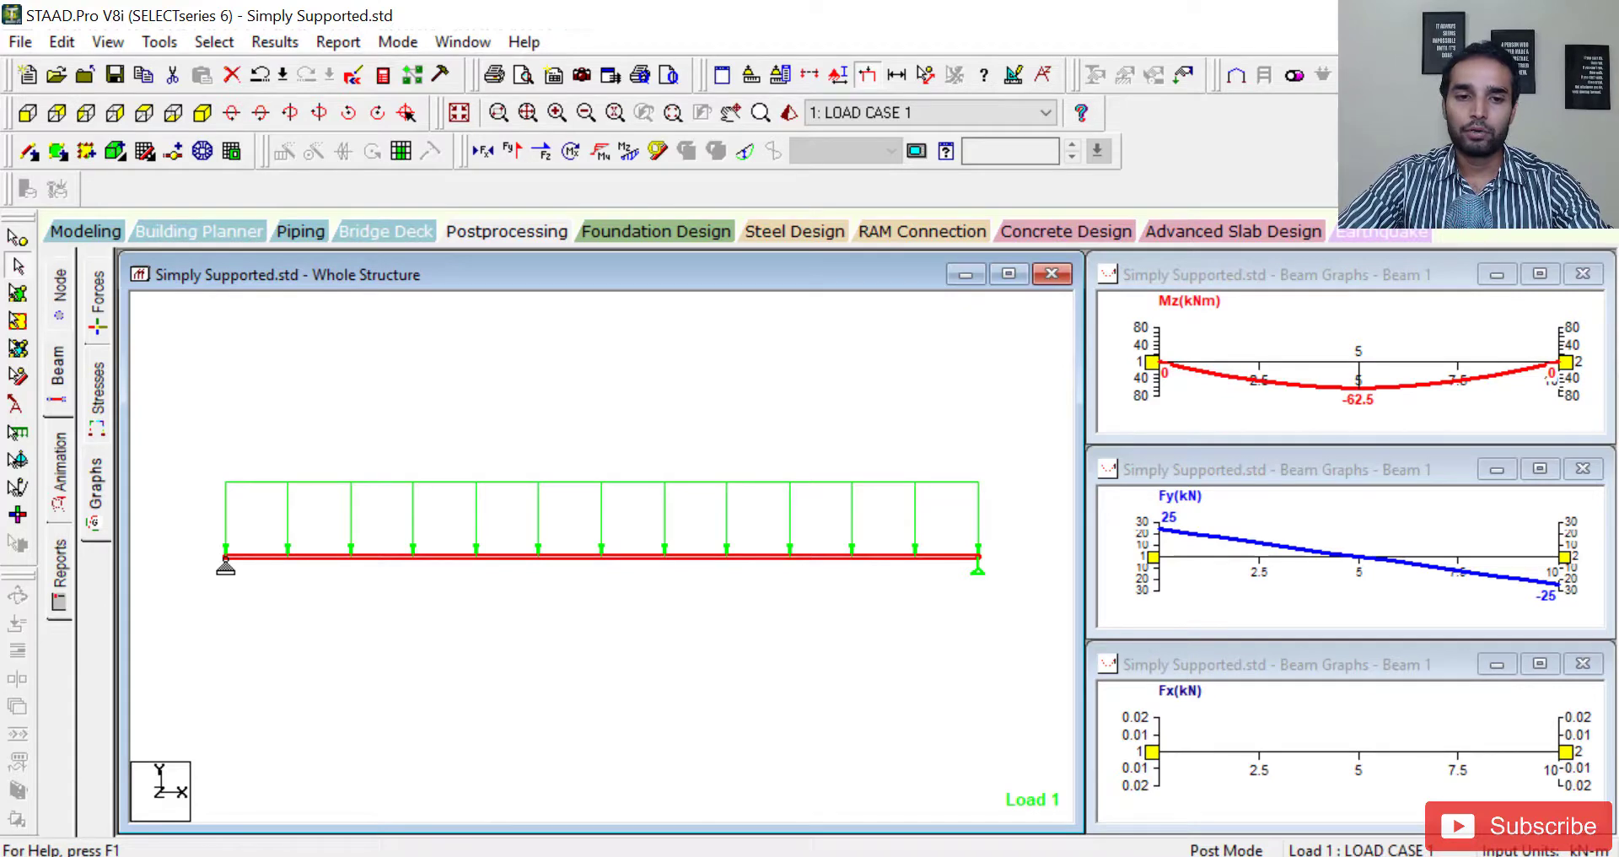
In the handwritten notes, evaluate the BMD's peak moment wL²/8 as 5×10²/8 = 500/8 = 62.5
{"action": "key", "text": "alt+Tab"}
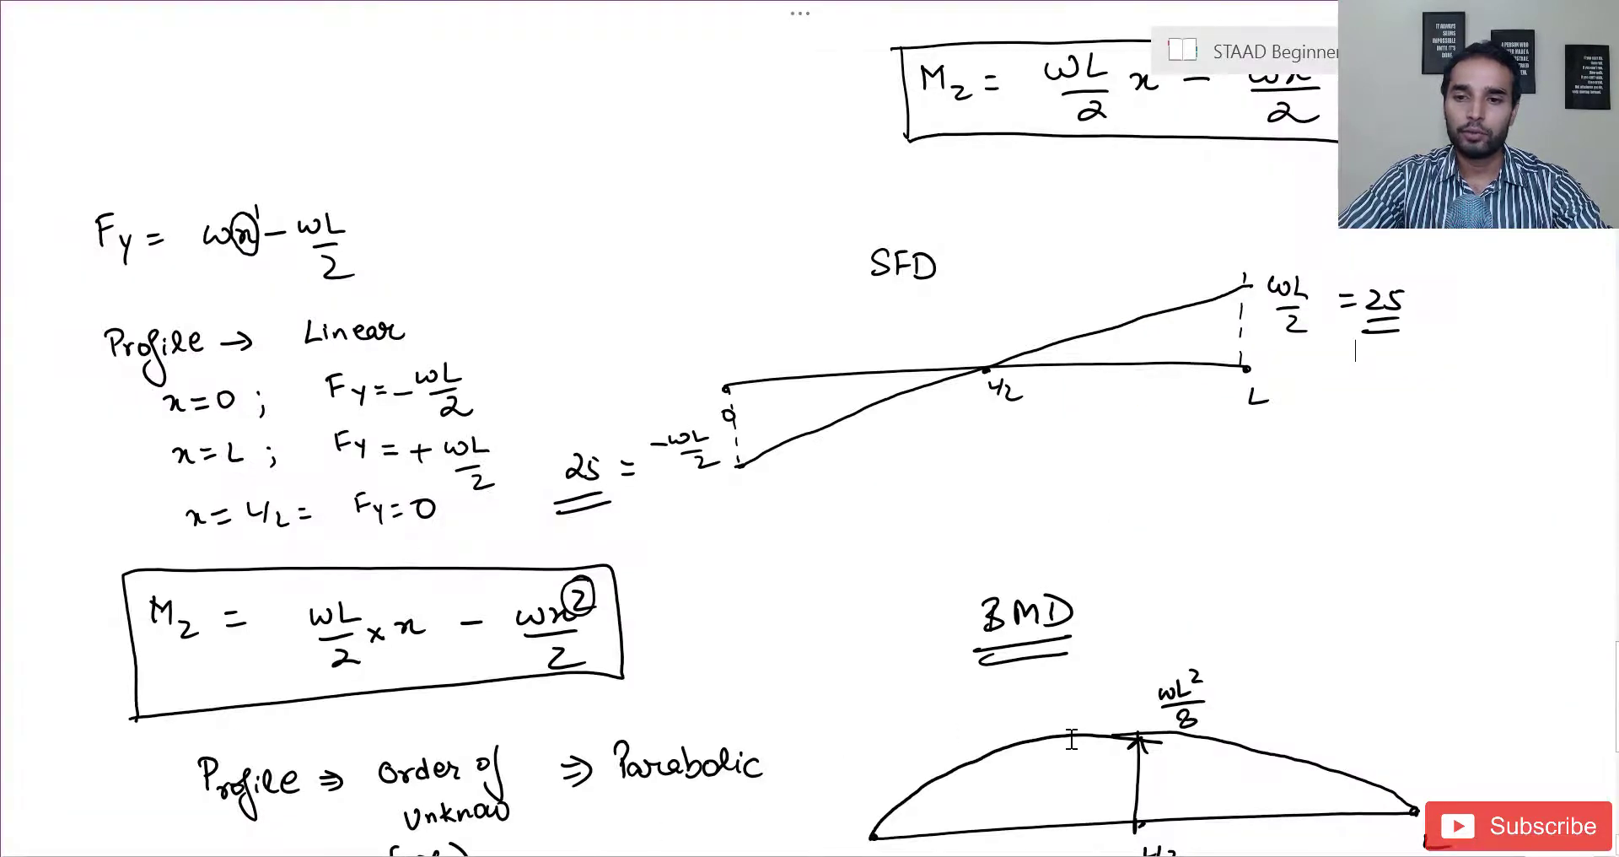
{"action": "scroll", "coordinate": [1096, 709], "scroll_direction": "down", "scroll_amount": 2}
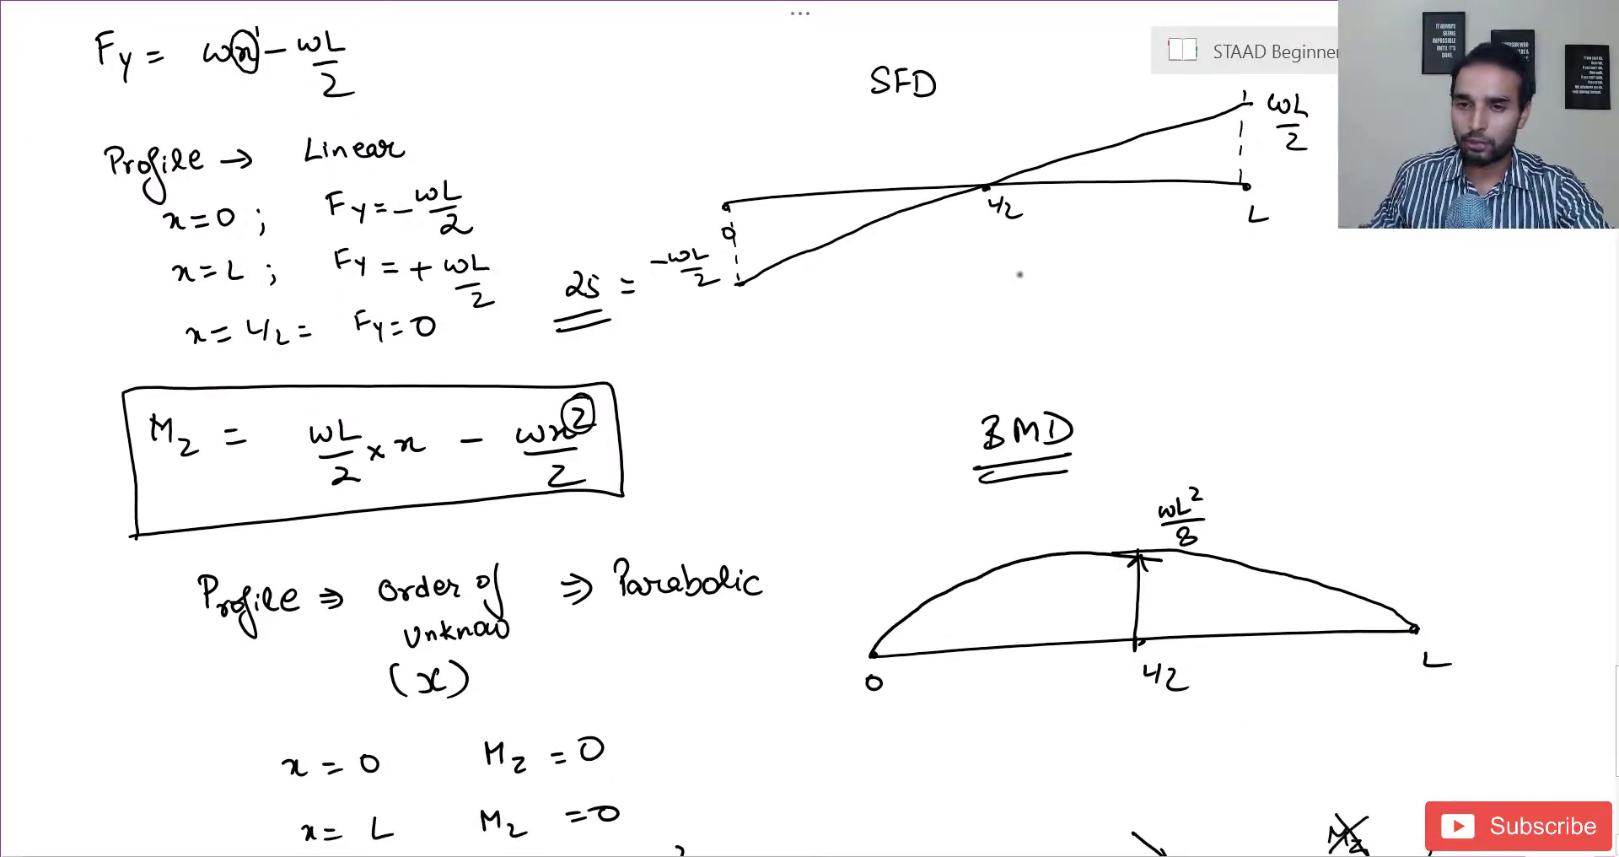
{"action": "left_click_drag", "start_coordinate": [1246, 509], "coordinate": [1315, 503]}
{"action": "left_click_drag", "start_coordinate": [1317, 483], "coordinate": [1351, 503]}
{"action": "mouse_move", "coordinate": [1352, 491]}
{"action": "left_mouse_down"}
{"action": "mouse_move", "coordinate": [1341, 504]}
{"action": "mouse_move", "coordinate": [1374, 504]}
{"action": "left_mouse_up"}
{"action": "left_click_drag", "start_coordinate": [1385, 485], "coordinate": [1409, 486]}
{"action": "mouse_move", "coordinate": [1315, 524]}
{"action": "left_mouse_down"}
{"action": "mouse_move", "coordinate": [1383, 521]}
{"action": "mouse_move", "coordinate": [1357, 538]}
{"action": "mouse_move", "coordinate": [1417, 516]}
{"action": "left_mouse_up"}
{"action": "left_click_drag", "start_coordinate": [1401, 528], "coordinate": [1466, 504]}
{"action": "mouse_move", "coordinate": [1483, 503]}
{"action": "left_mouse_down"}
{"action": "mouse_move", "coordinate": [1470, 545]}
{"action": "mouse_move", "coordinate": [1571, 537]}
{"action": "mouse_move", "coordinate": [1592, 517]}
{"action": "left_mouse_up"}
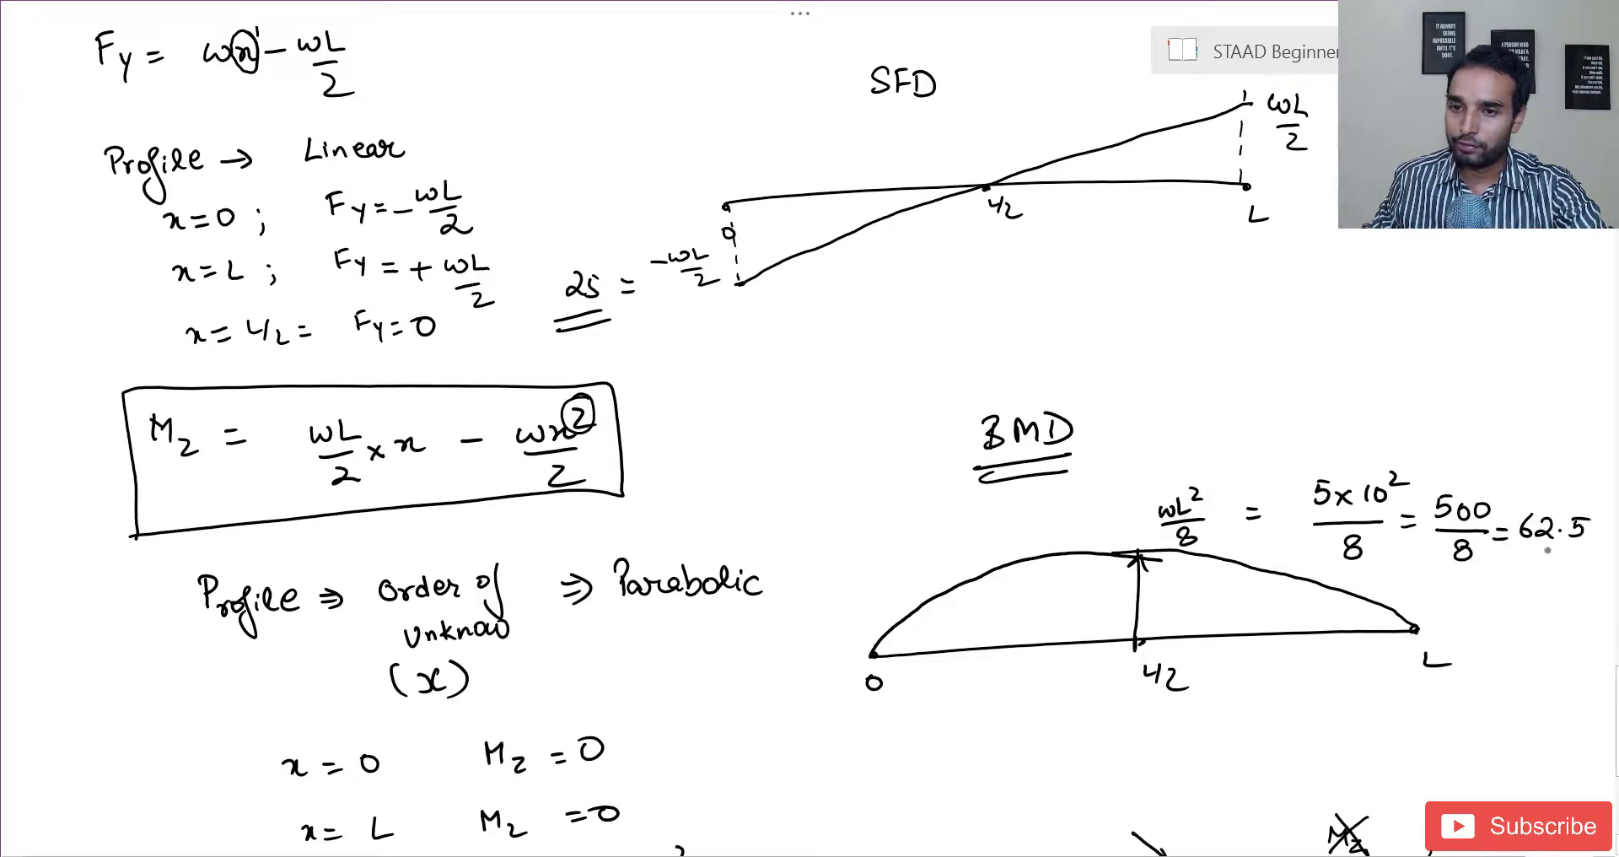